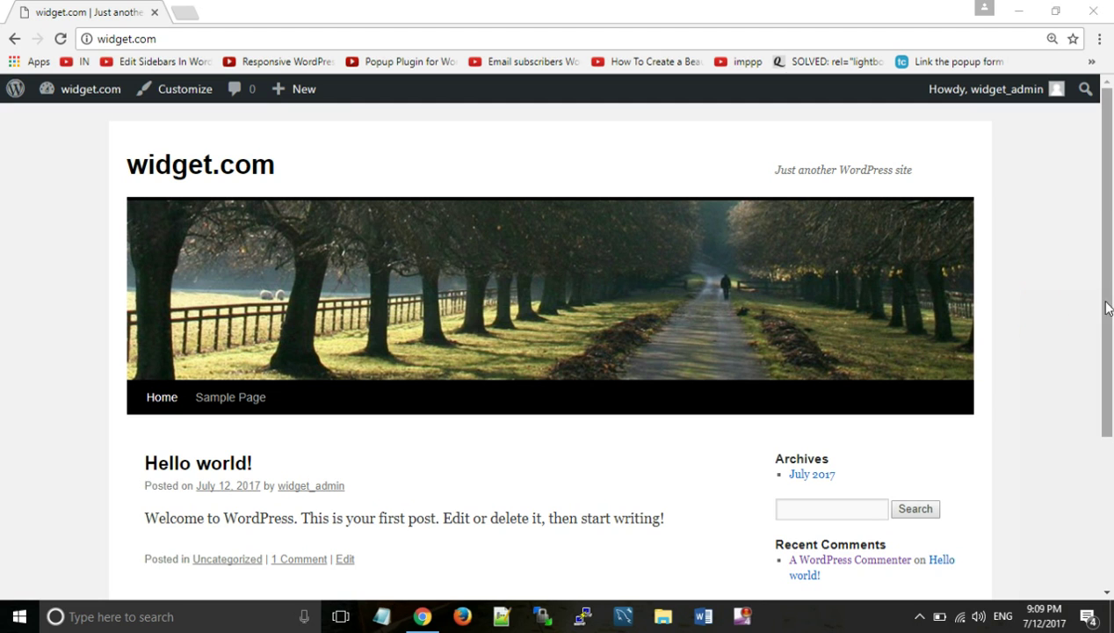
- Examine the widgets shown in the site's sidebar, from Archives and the search box down to Recent Posts
{"action": "left_click_drag", "start_coordinate": [1110, 308], "coordinate": [1094, 475]}
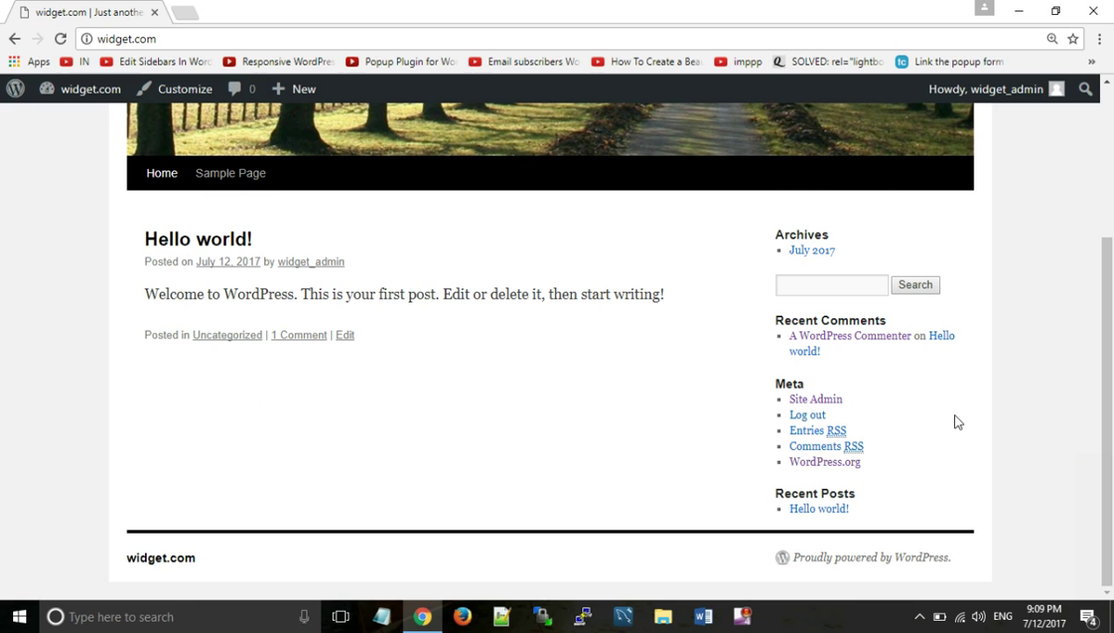
{"action": "left_click", "coordinate": [926, 405]}
{"action": "left_click", "coordinate": [906, 398]}
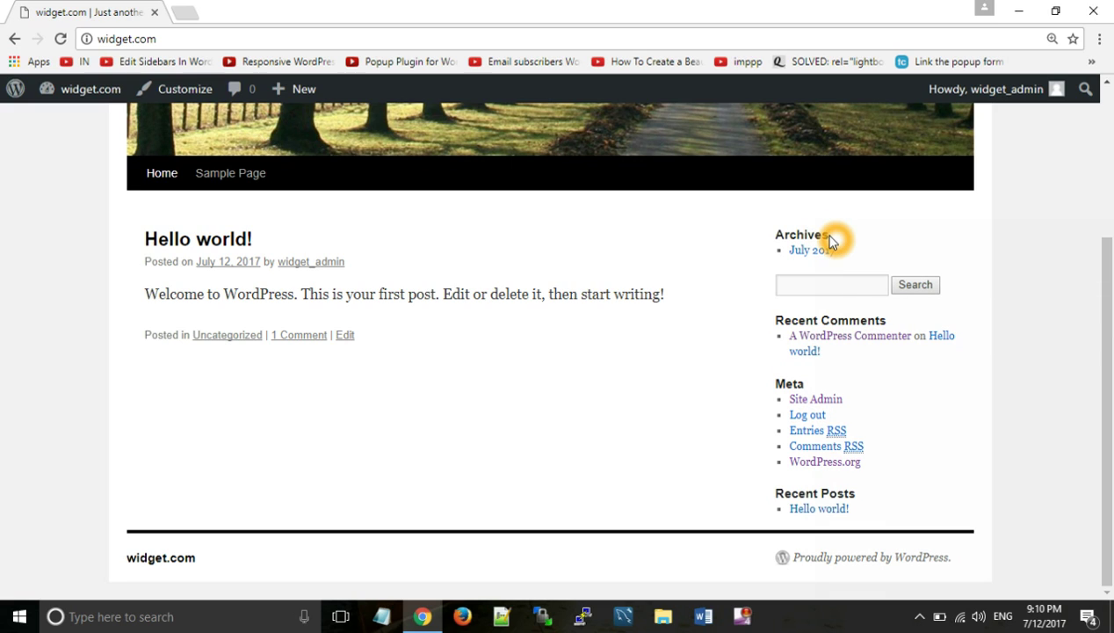
{"action": "left_click", "coordinate": [776, 245]}
{"action": "left_click", "coordinate": [845, 278]}
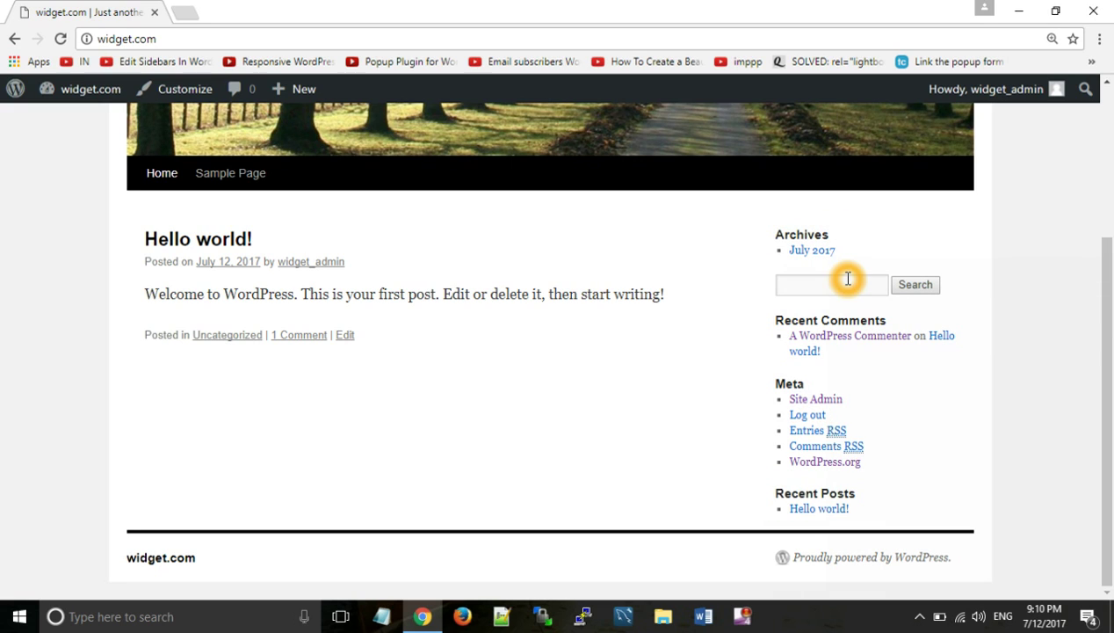
{"action": "left_click", "coordinate": [843, 327]}
{"action": "left_click", "coordinate": [800, 382]}
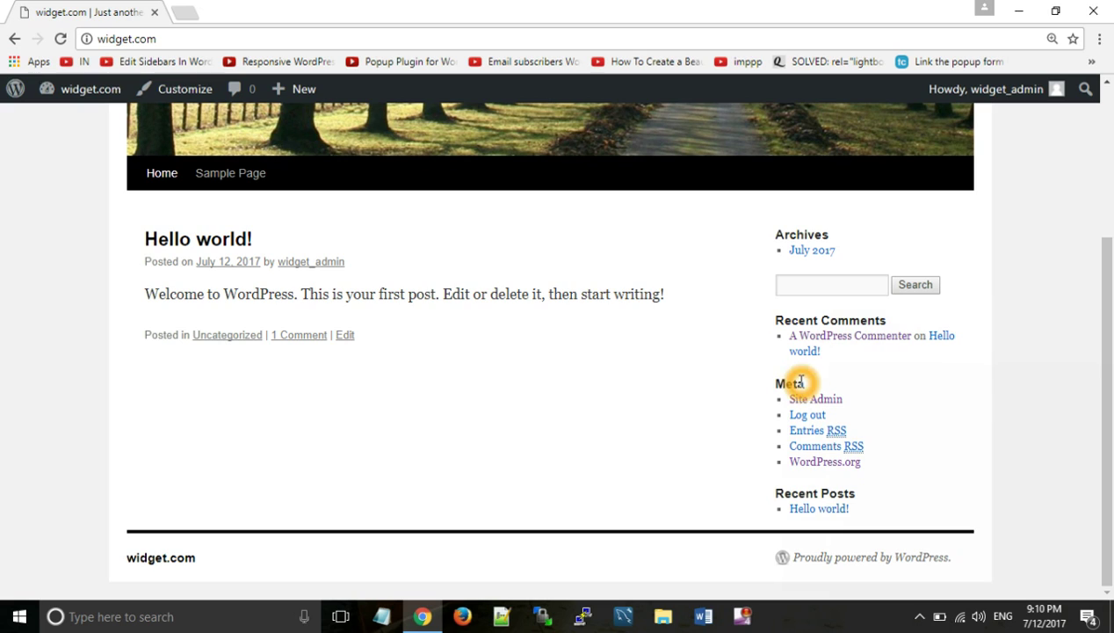
{"action": "left_click", "coordinate": [791, 492]}
{"action": "left_click", "coordinate": [862, 498]}
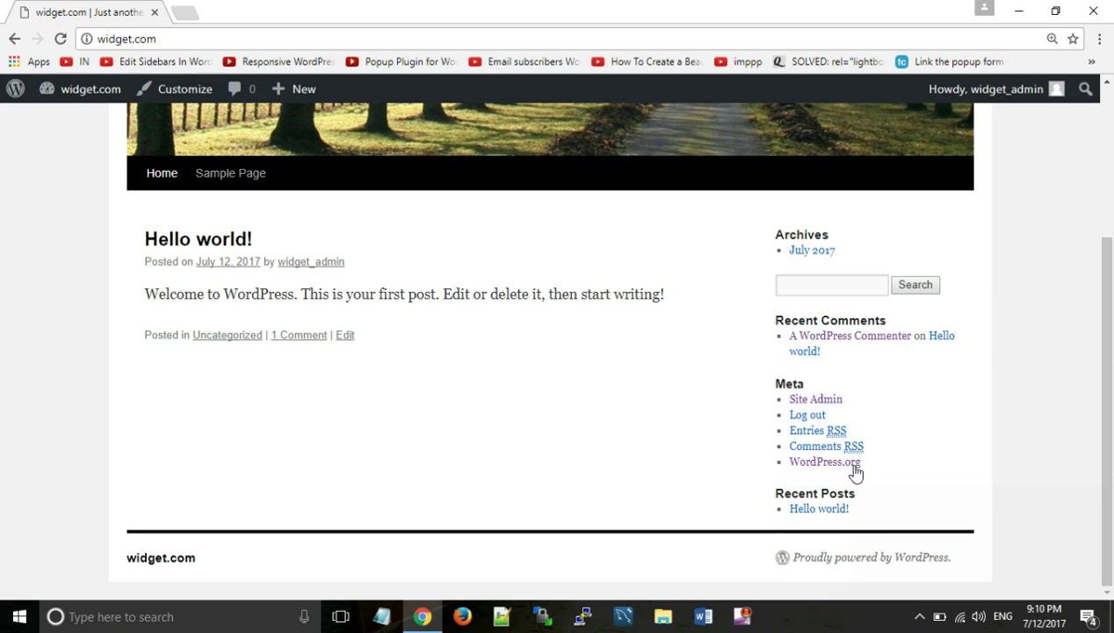
{"action": "left_click", "coordinate": [829, 355]}
{"action": "left_click", "coordinate": [822, 272]}
{"action": "left_click", "coordinate": [909, 304]}
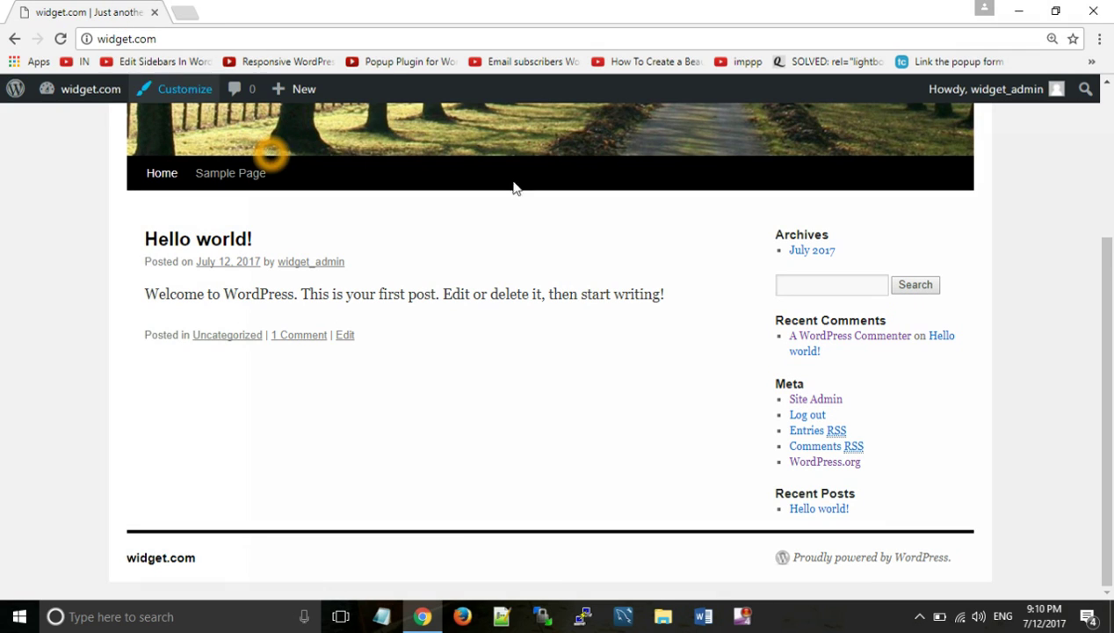
{"action": "left_click", "coordinate": [749, 239]}
{"action": "left_click", "coordinate": [948, 348]}
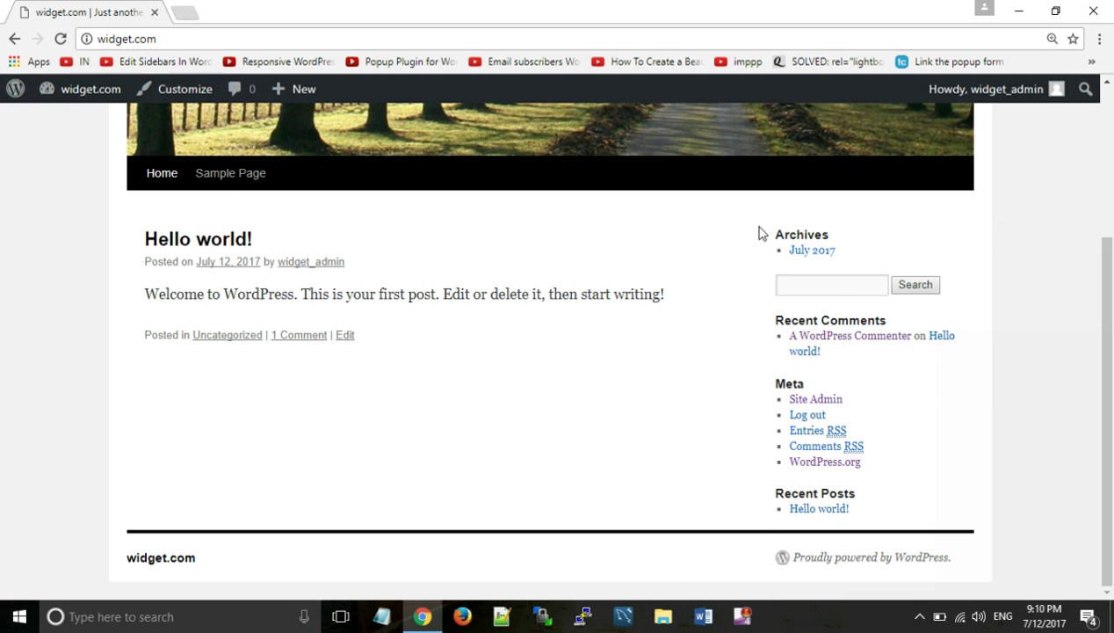
- Open the Widgets management page in the site's admin dashboard
{"action": "left_click", "coordinate": [88, 90]}
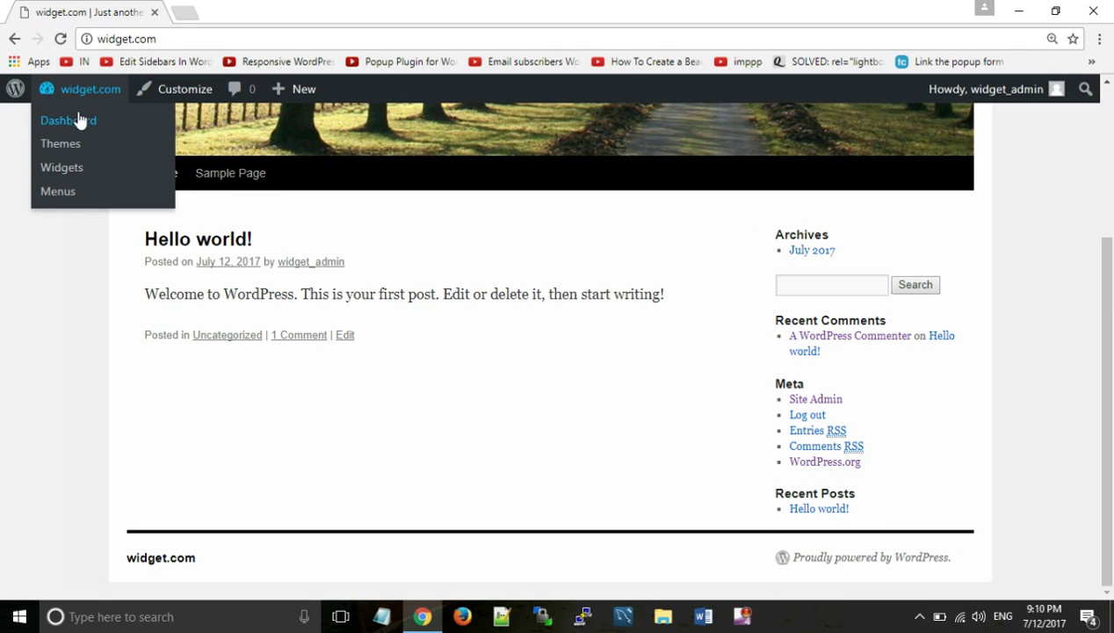
{"action": "left_click", "coordinate": [79, 121]}
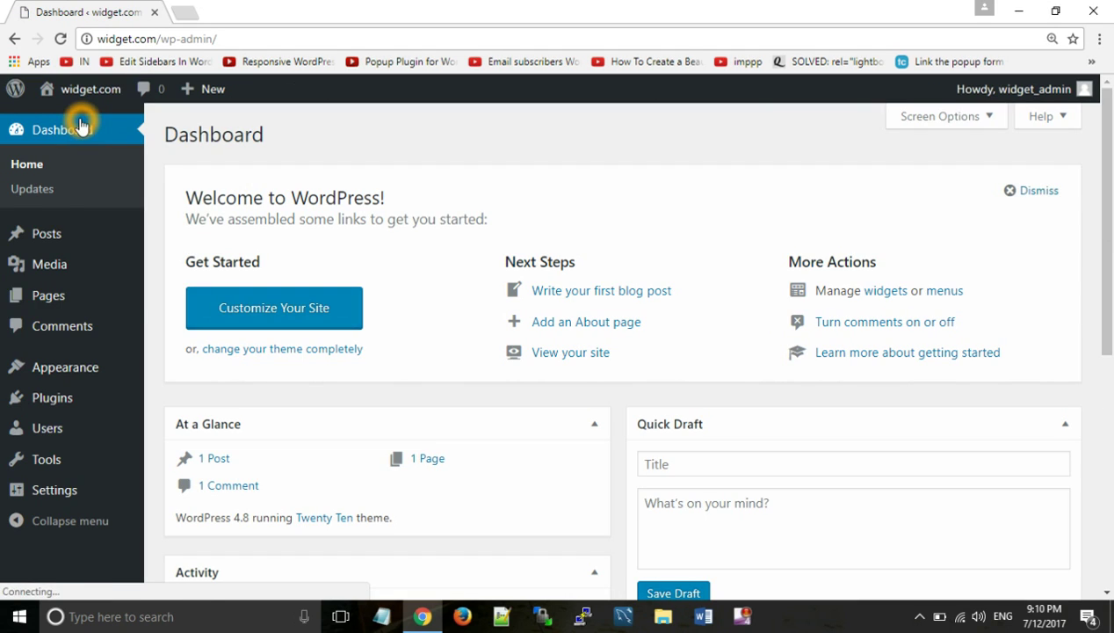
{"action": "mouse_move", "coordinate": [72, 385]}
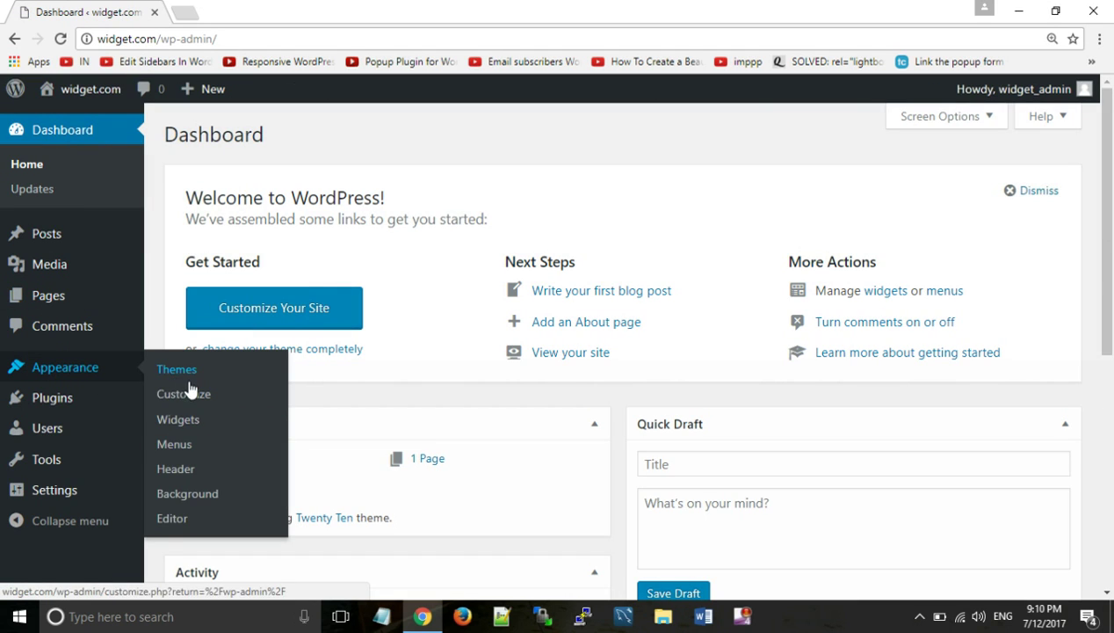
{"action": "left_click", "coordinate": [180, 422]}
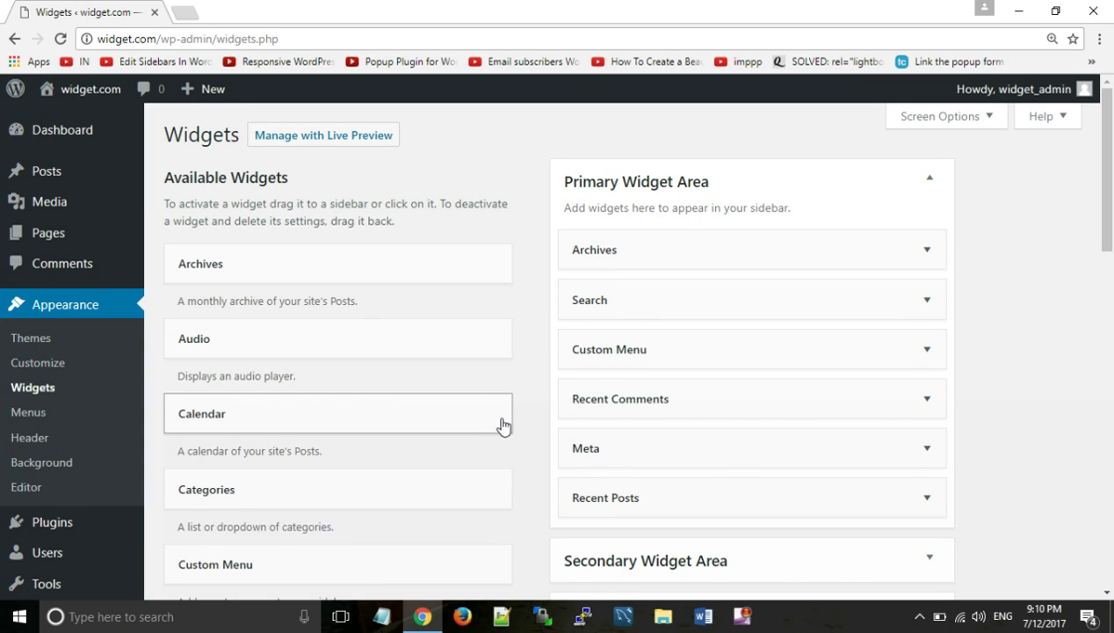
- Examine the list of available widgets and the widgets placed in the Primary Widget Area
{"action": "left_click", "coordinate": [508, 426]}
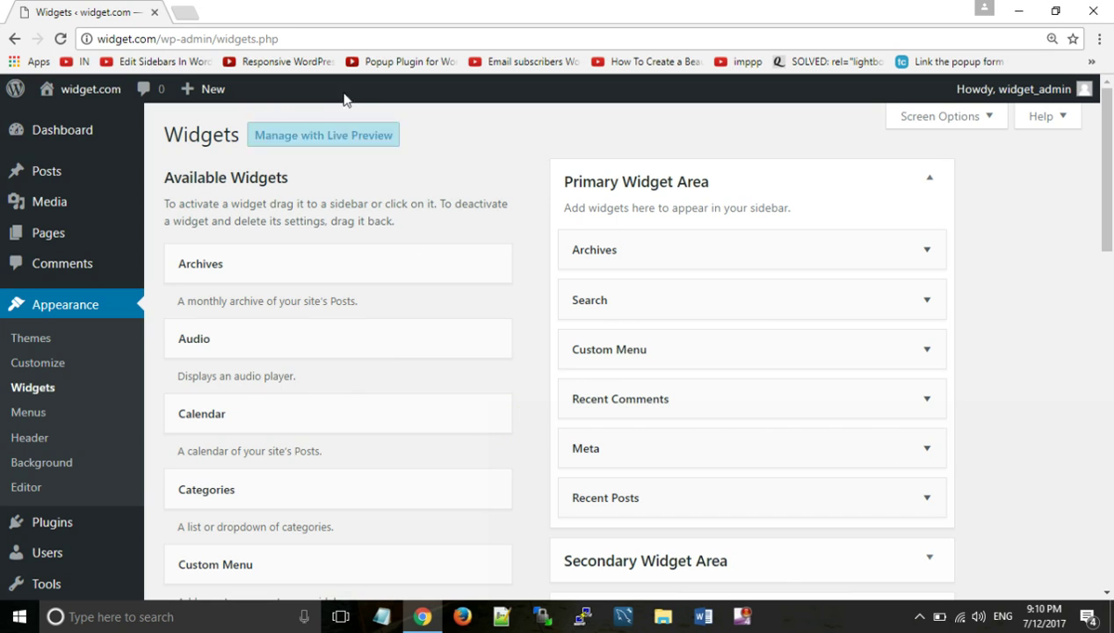
{"action": "left_click", "coordinate": [323, 201]}
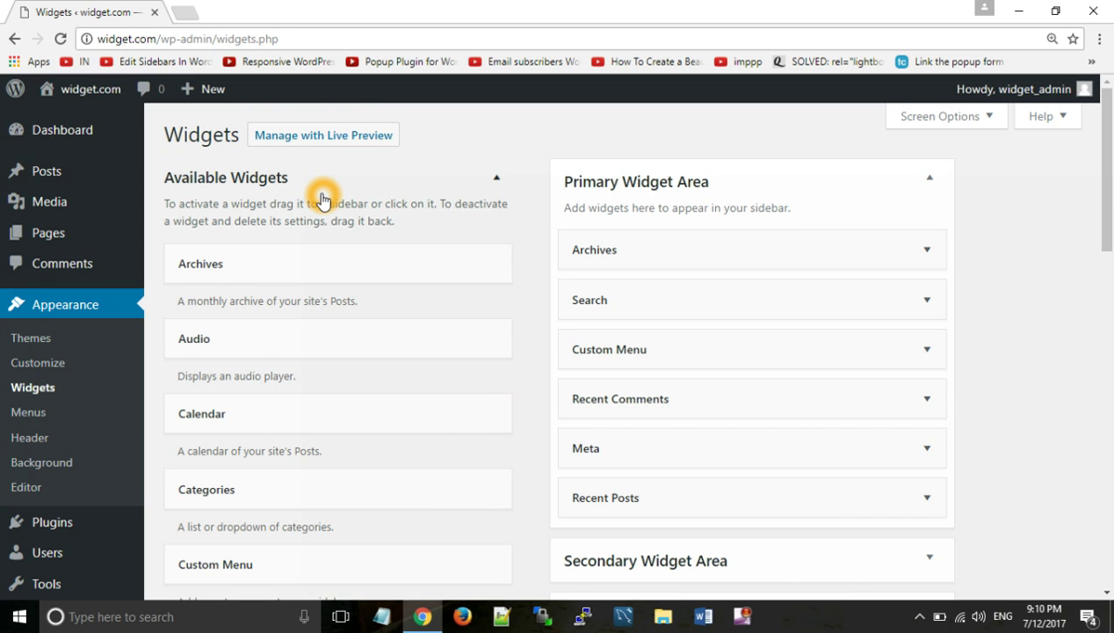
{"action": "scroll", "coordinate": [323, 200], "scroll_direction": "down", "scroll_amount": 8}
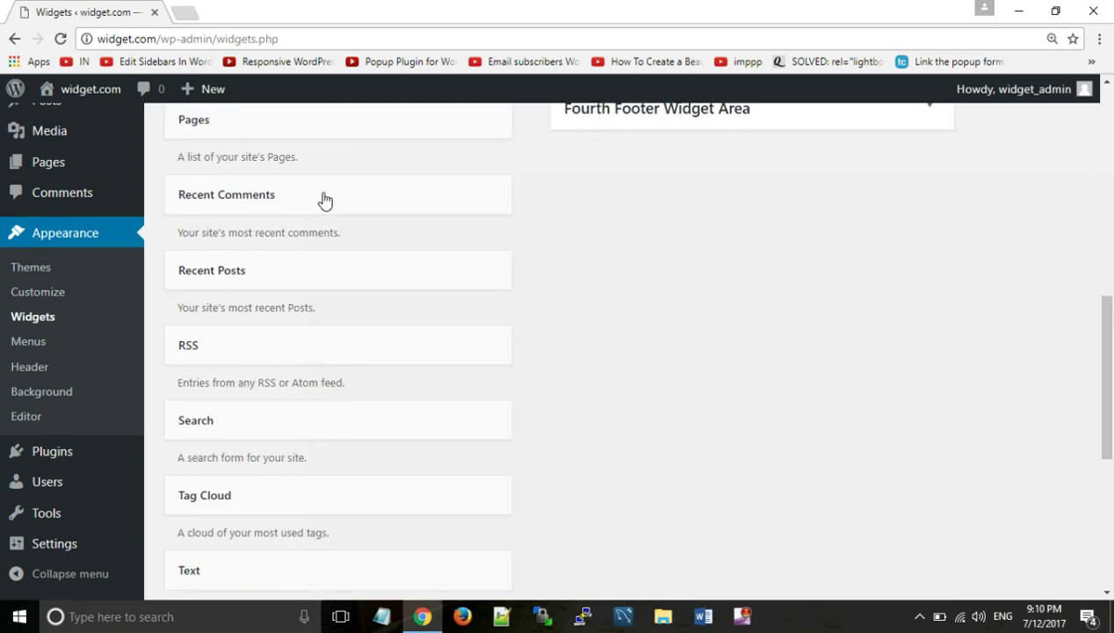
{"action": "scroll", "coordinate": [323, 197], "scroll_direction": "down", "scroll_amount": 2}
{"action": "scroll", "coordinate": [324, 199], "scroll_direction": "up", "scroll_amount": 10}
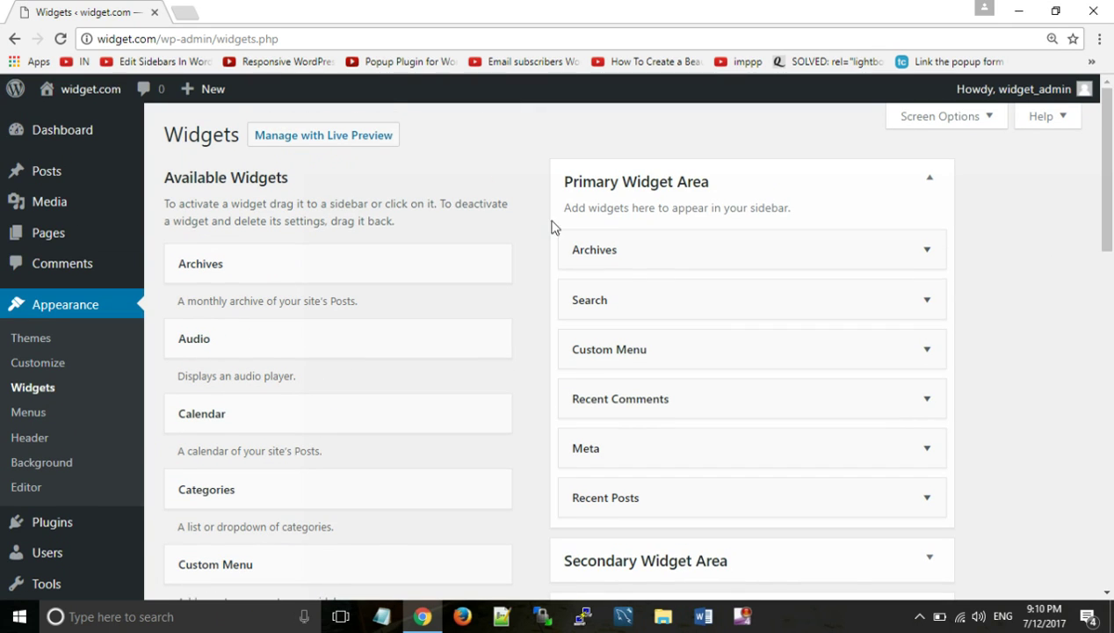
{"action": "left_click", "coordinate": [449, 294]}
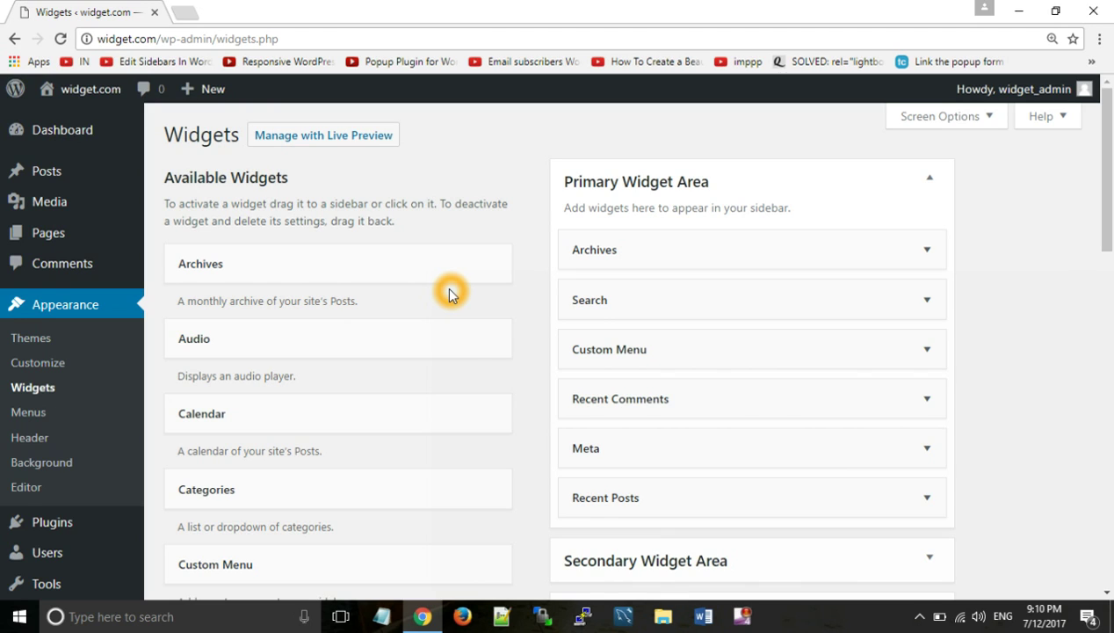
{"action": "left_click", "coordinate": [691, 252]}
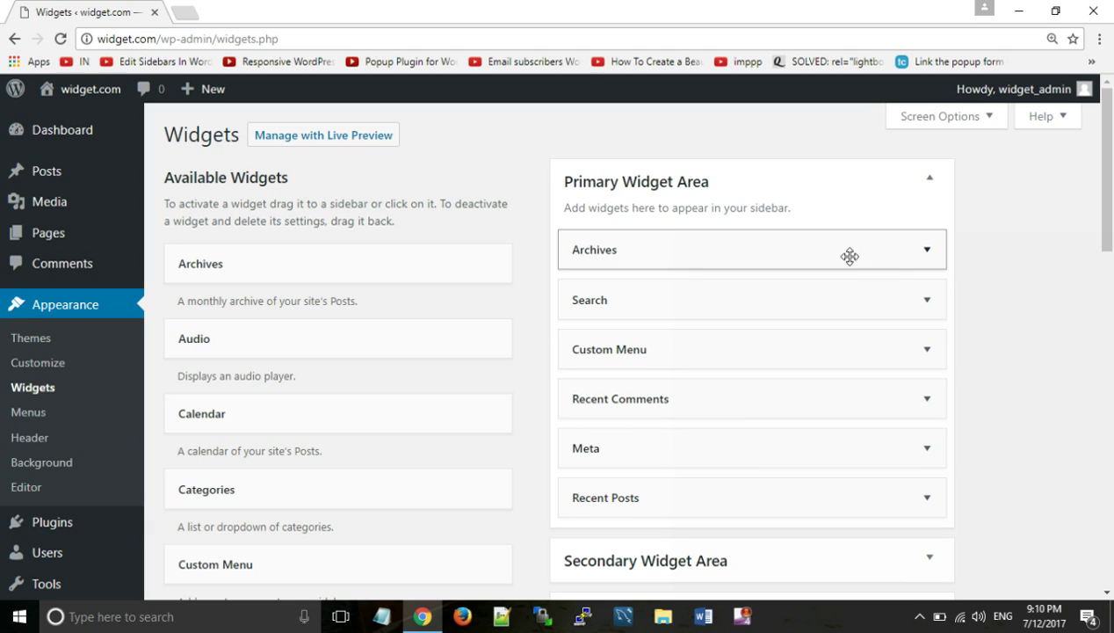
{"action": "left_click", "coordinate": [704, 291]}
{"action": "left_click", "coordinate": [741, 254]}
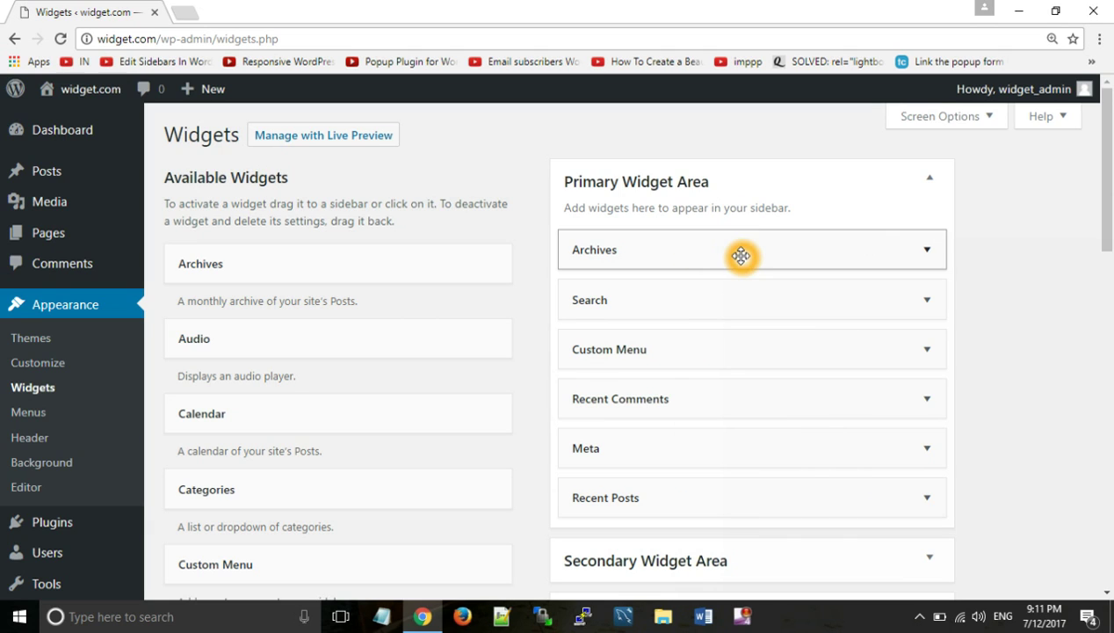
- Remove the Archives and Search widgets from the Primary Widget Area
{"action": "left_click", "coordinate": [927, 253]}
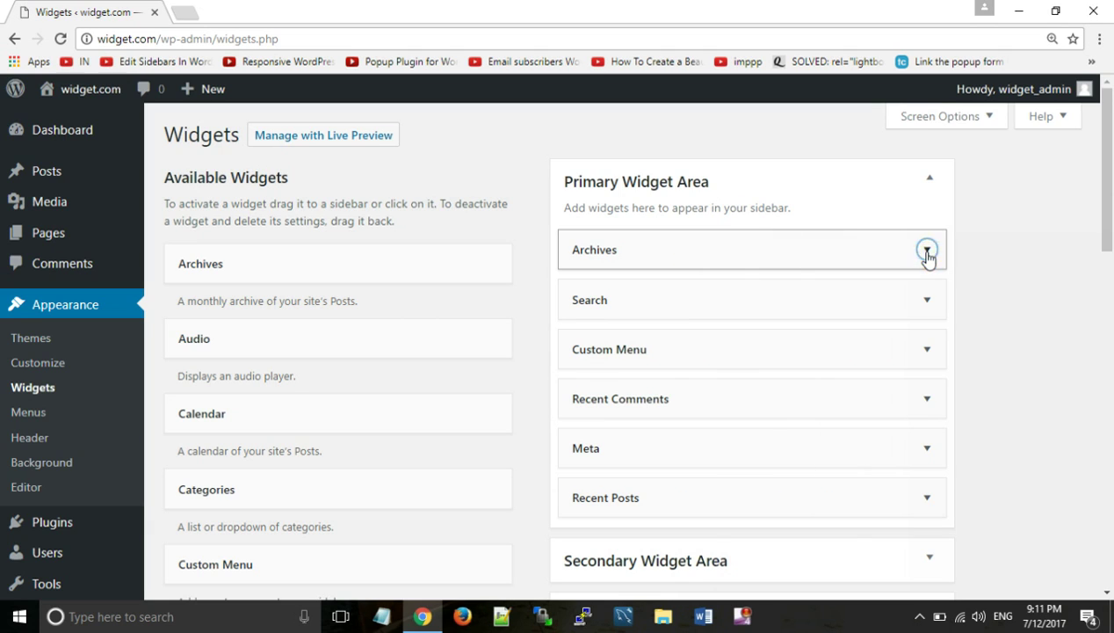
{"action": "left_click", "coordinate": [721, 376]}
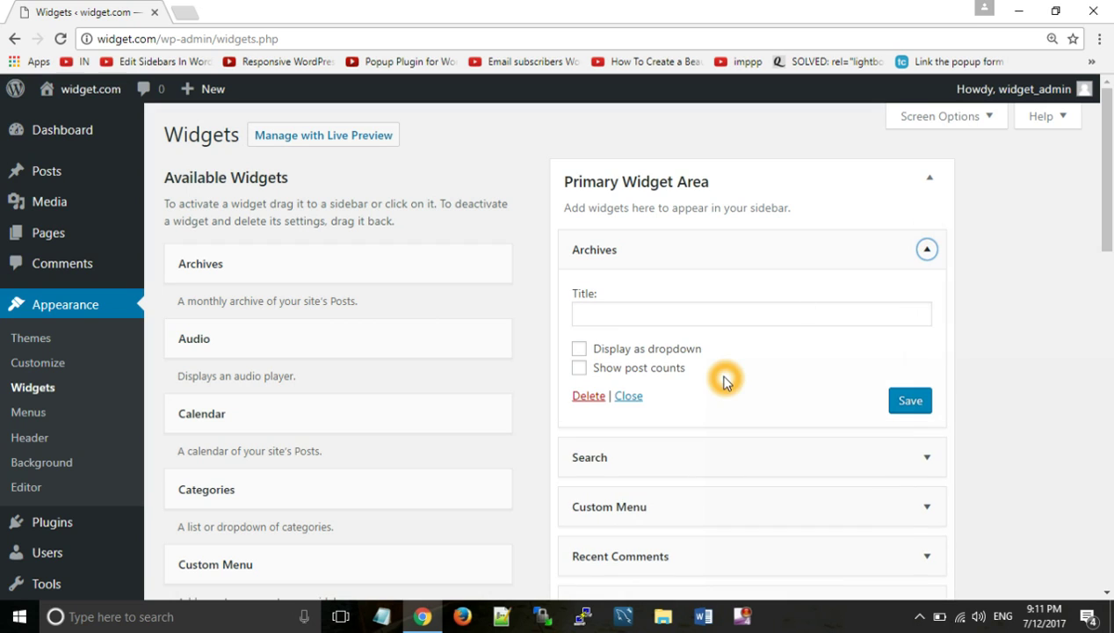
{"action": "left_click", "coordinate": [586, 397]}
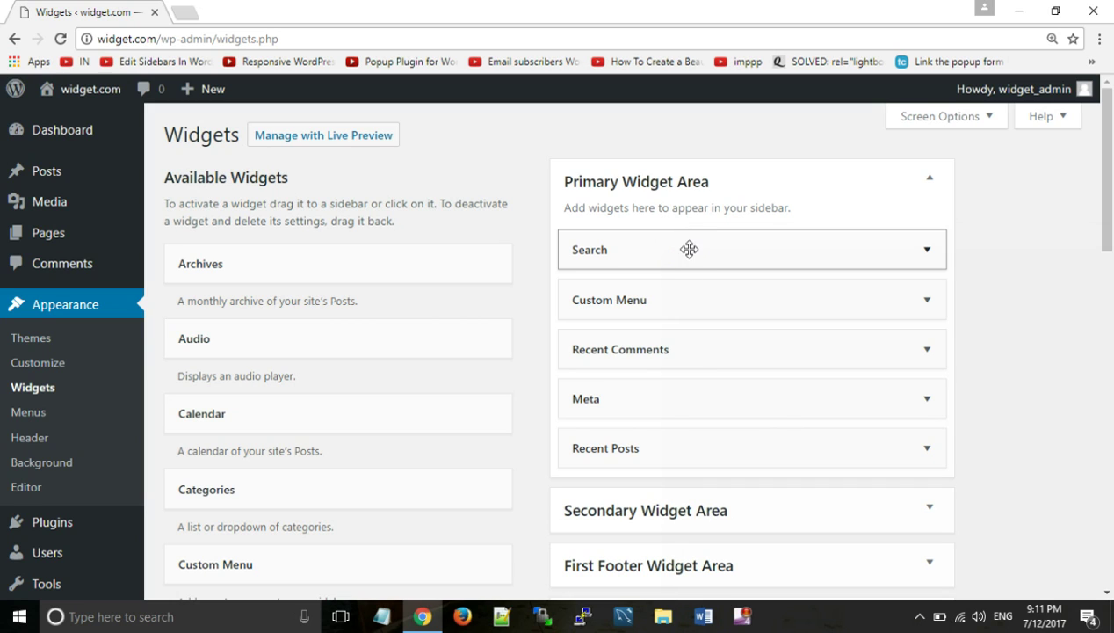
{"action": "left_click_drag", "start_coordinate": [690, 248], "coordinate": [287, 326]}
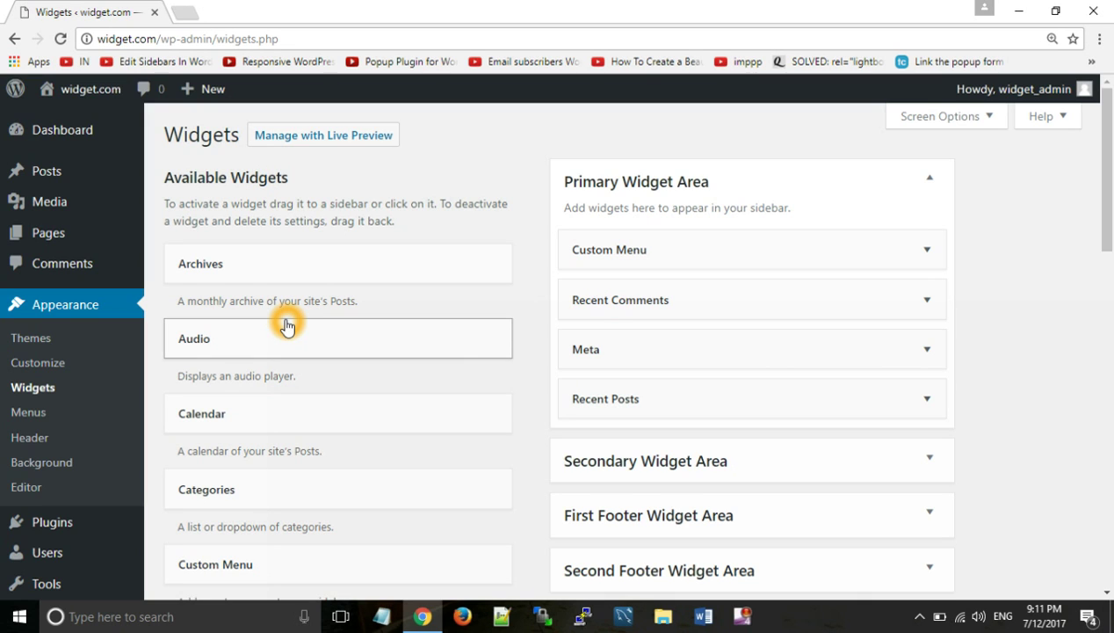
- Open the site's front page in a new tab and check which widgets its sidebar shows
{"action": "right_click", "coordinate": [85, 92]}
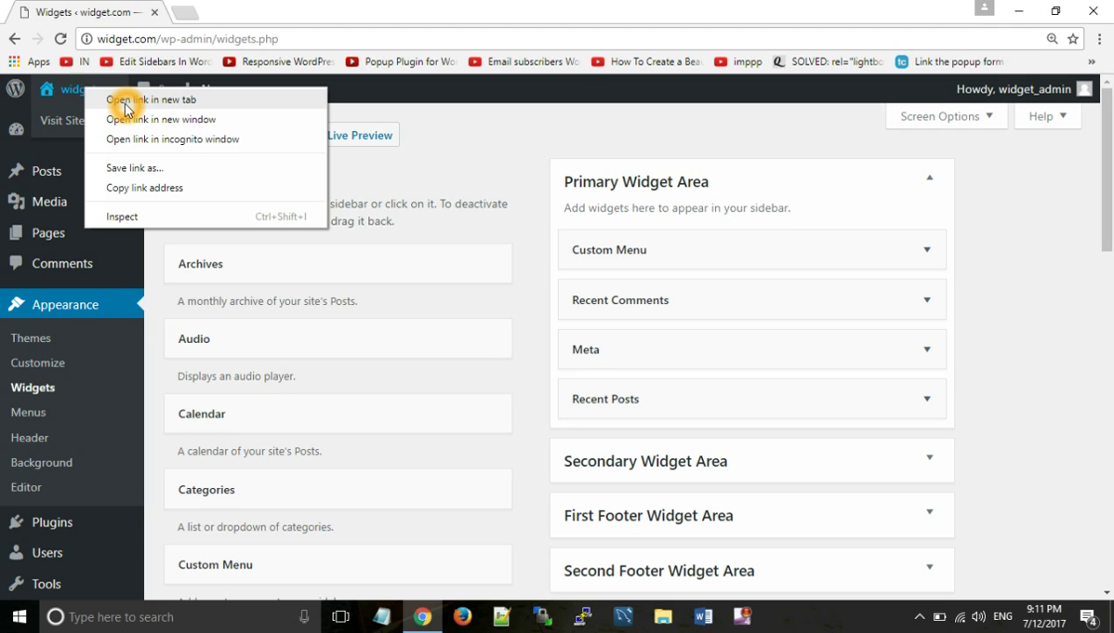
{"action": "left_click", "coordinate": [126, 109]}
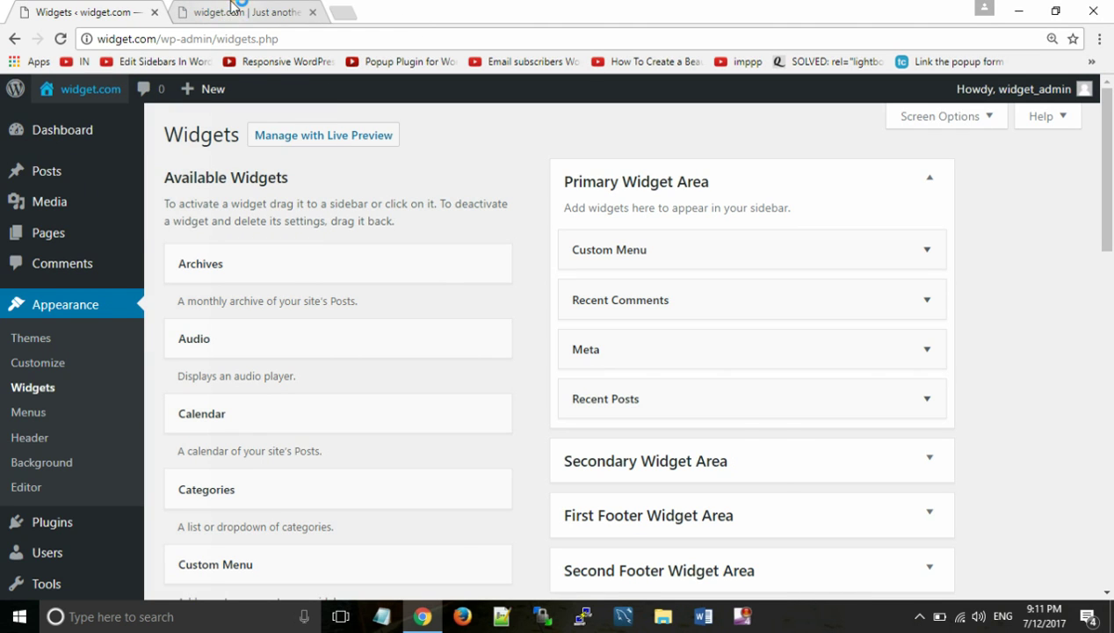
{"action": "left_click", "coordinate": [231, 7]}
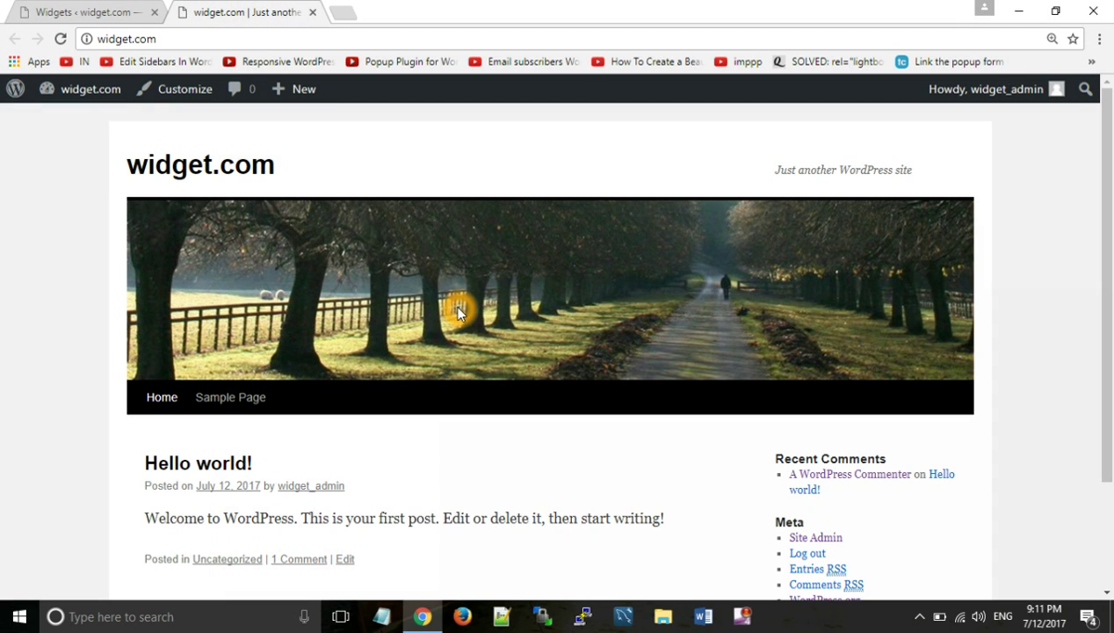
{"action": "scroll", "coordinate": [457, 312], "scroll_direction": "down", "scroll_amount": 3}
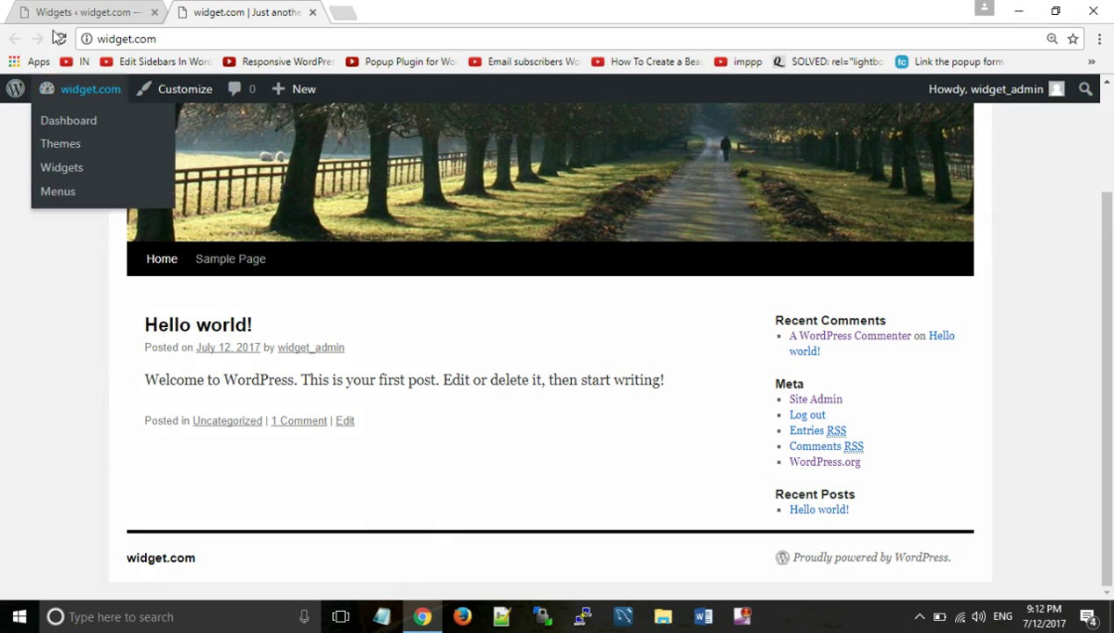
- Remove the Recent Comments widget from the Primary Widget Area and reload the front page to check the sidebar
{"action": "left_click", "coordinate": [49, 11]}
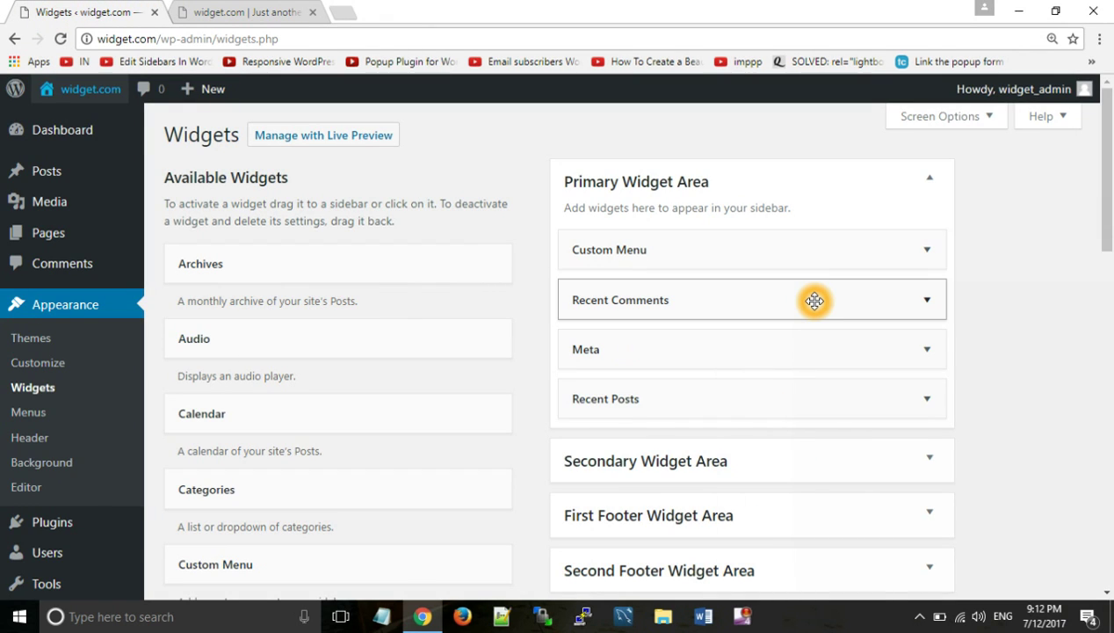
{"action": "left_click_drag", "start_coordinate": [814, 301], "coordinate": [378, 330]}
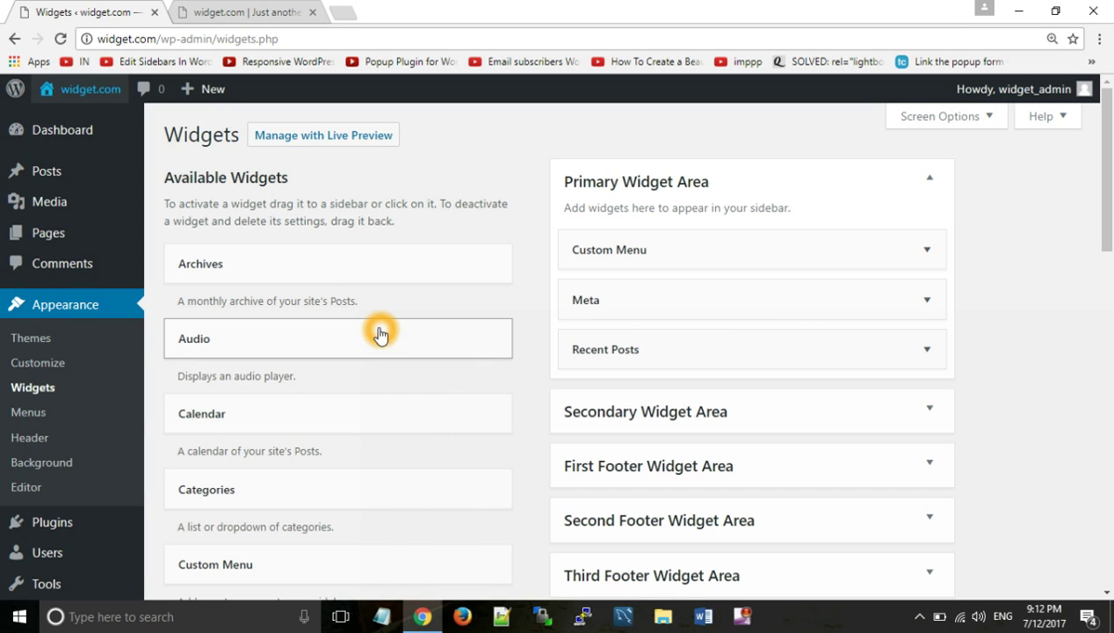
{"action": "left_click", "coordinate": [257, 14]}
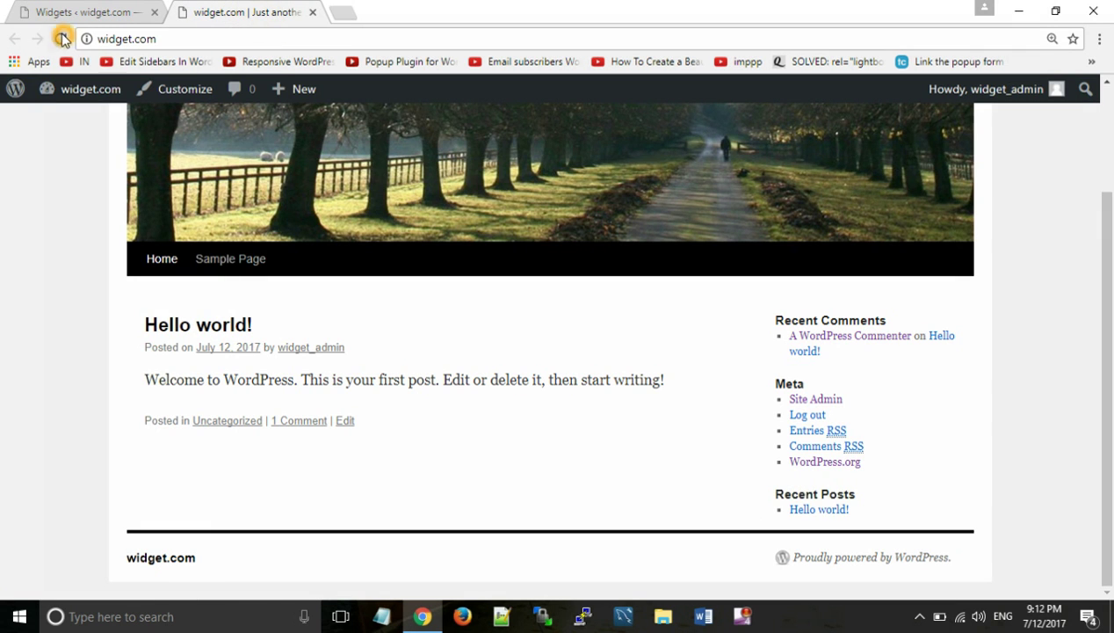
{"action": "left_click", "coordinate": [60, 38]}
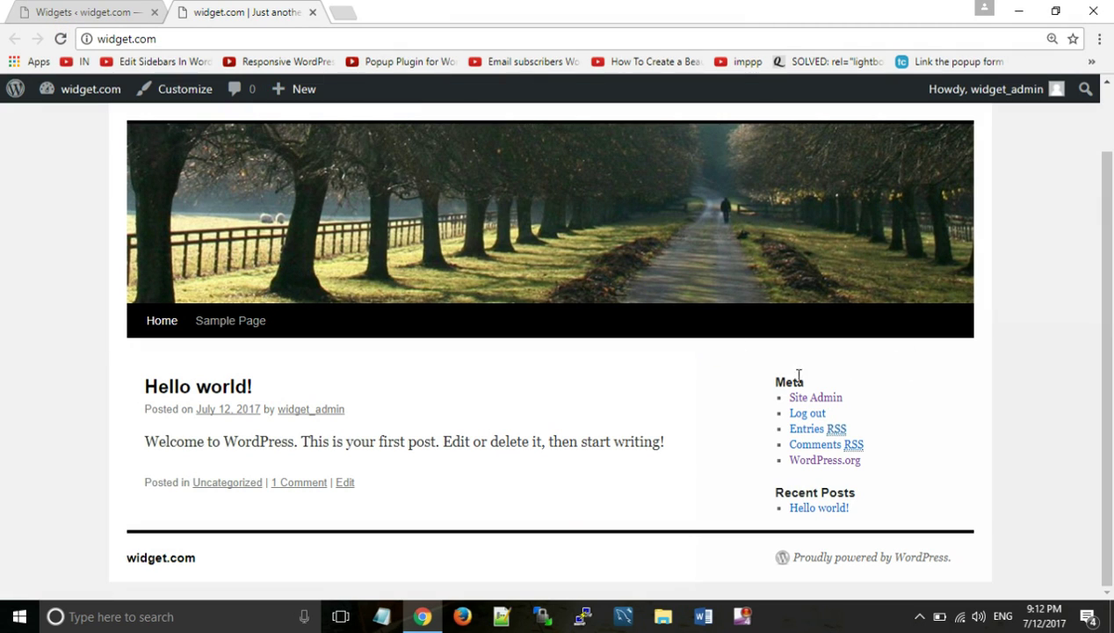
{"action": "left_click", "coordinate": [819, 326]}
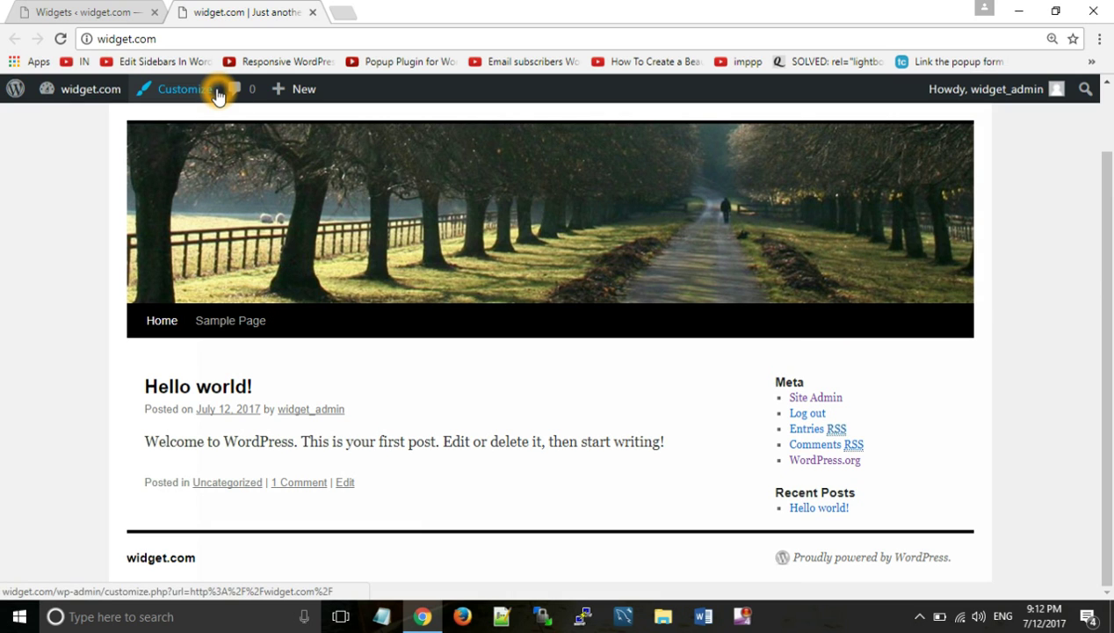
- Add the Calendar widget to the Primary Widget Area below Custom Menu and enter "Calender" as its title
{"action": "left_click", "coordinate": [78, 11]}
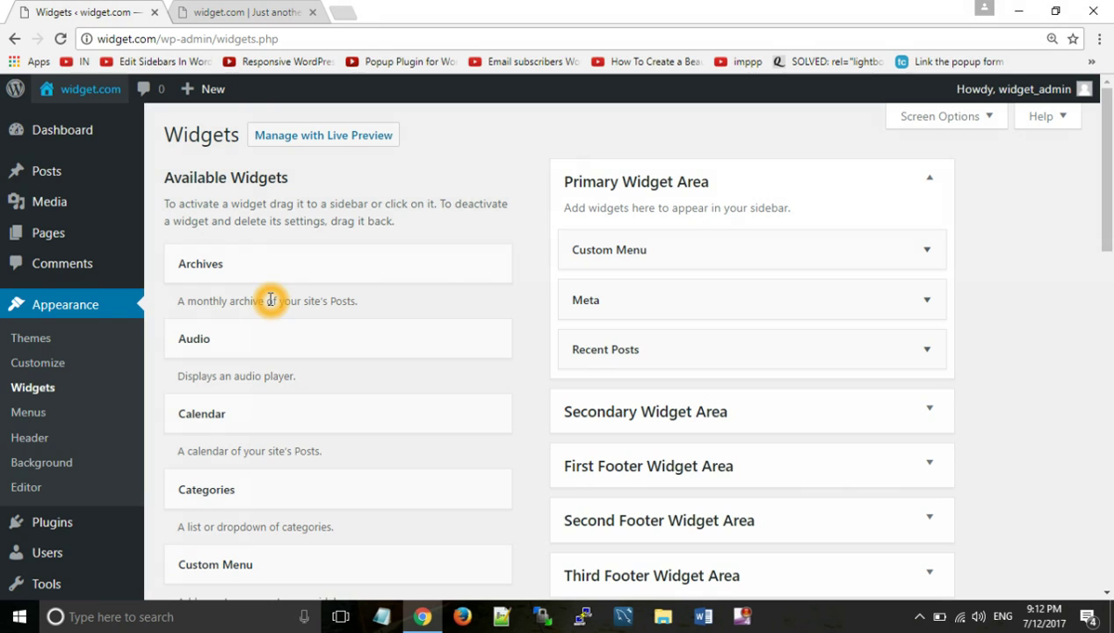
{"action": "scroll", "coordinate": [269, 299], "scroll_direction": "down", "scroll_amount": 3}
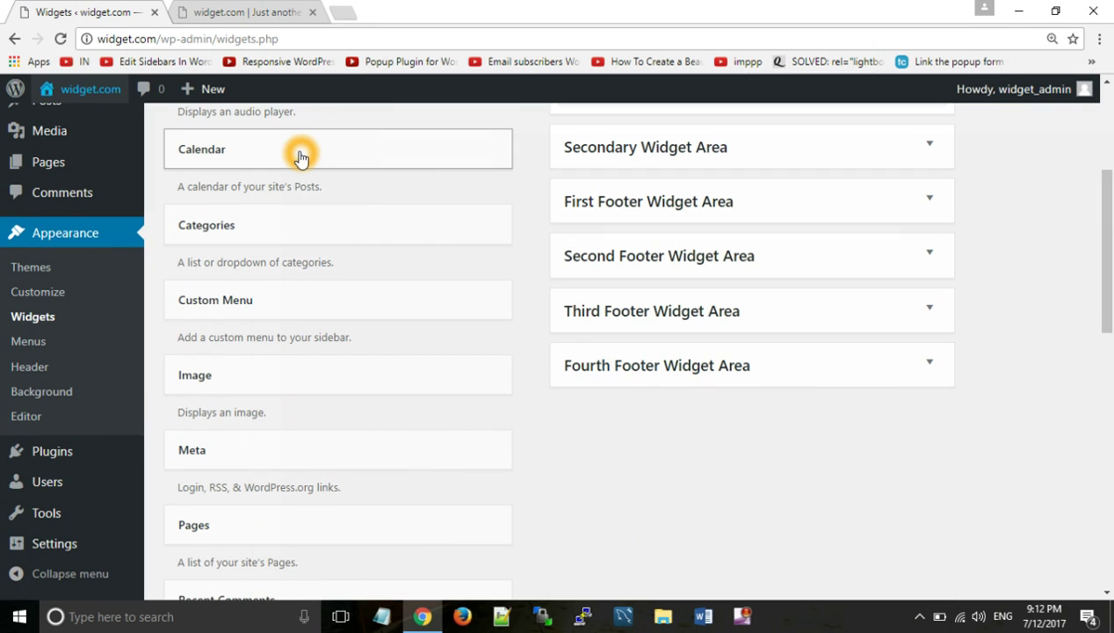
{"action": "left_click_drag", "start_coordinate": [299, 156], "coordinate": [691, 296]}
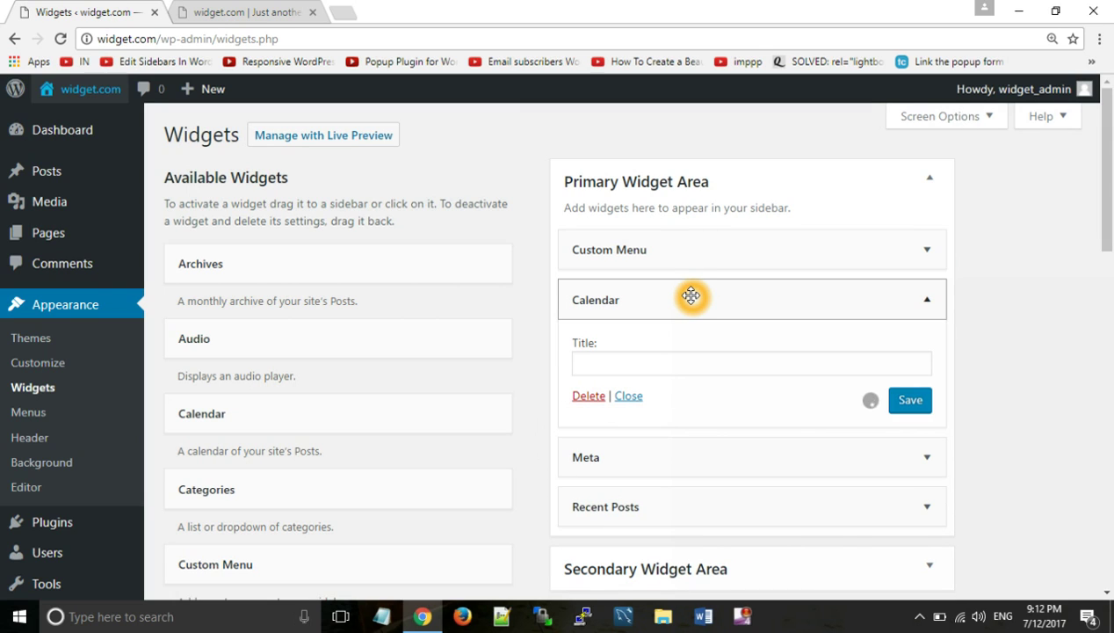
{"action": "left_click", "coordinate": [646, 360]}
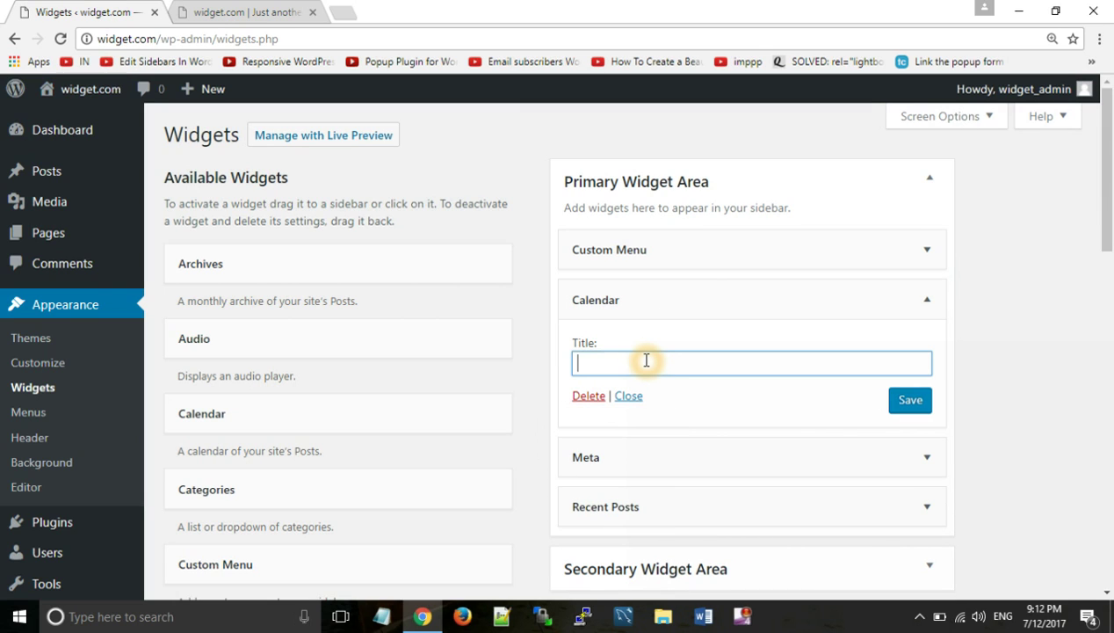
{"action": "type", "text": "Calender"}
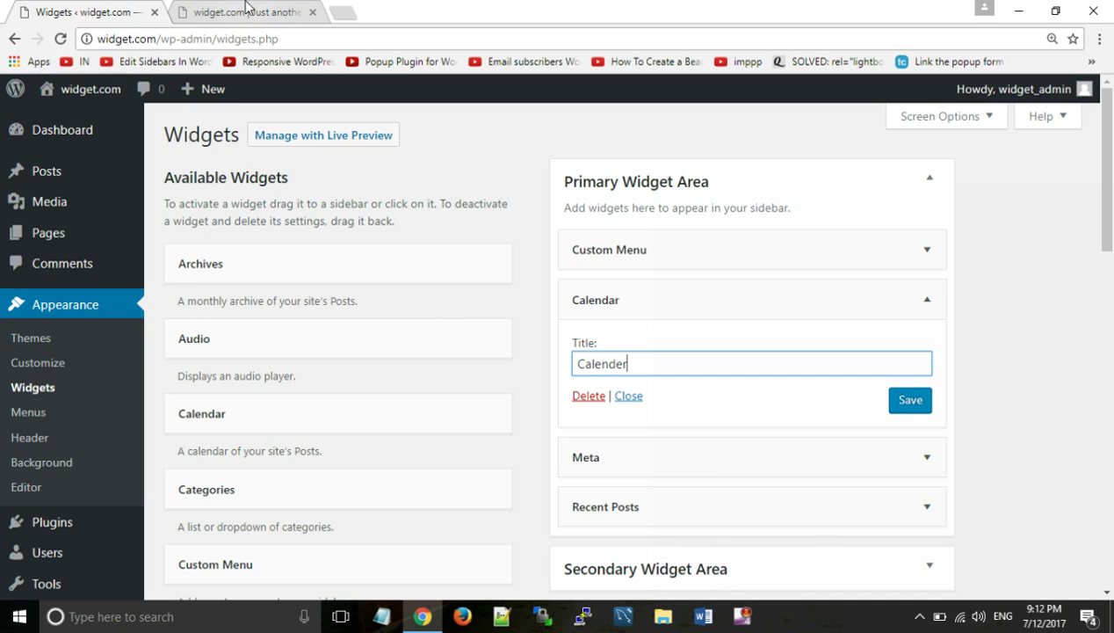
- Reload the site's front page and check the sidebar for the calendar
{"action": "left_click", "coordinate": [250, 12]}
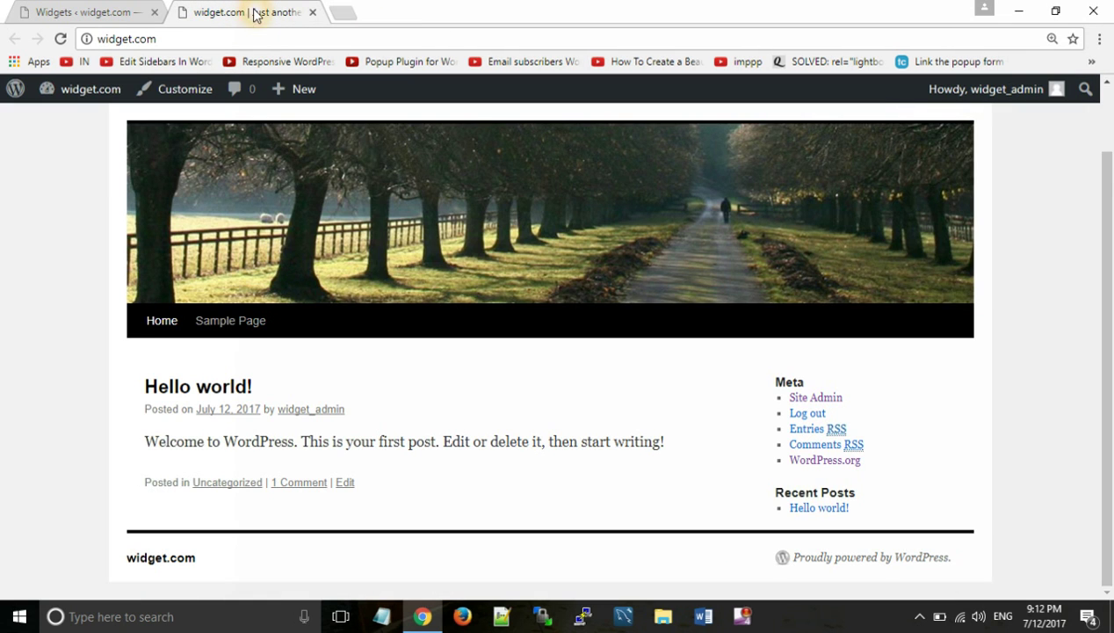
{"action": "left_click", "coordinate": [61, 39]}
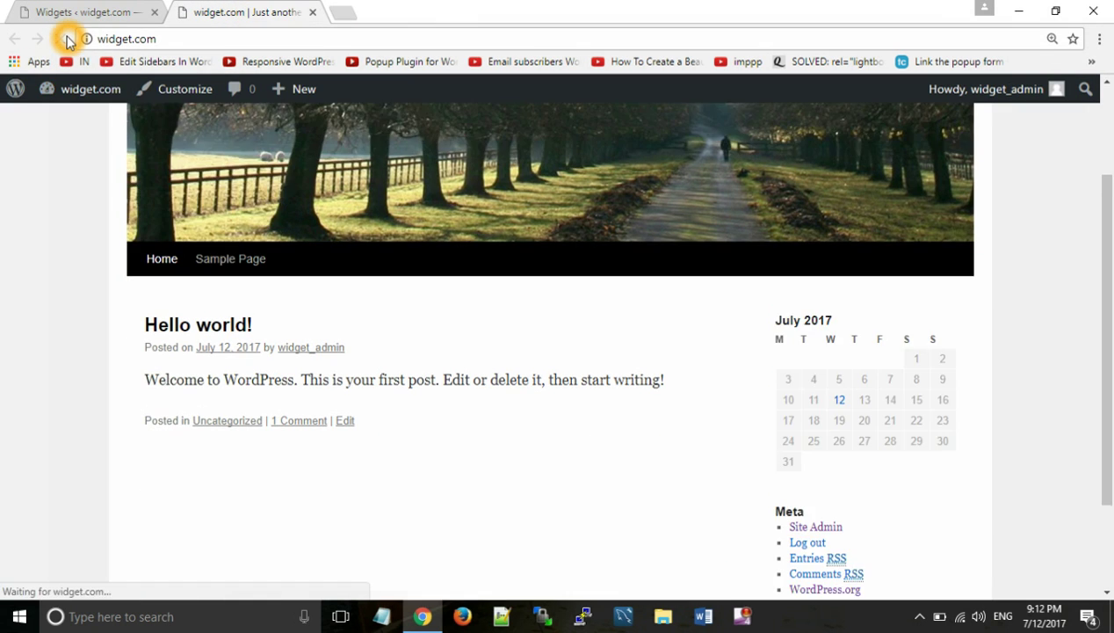
{"action": "left_click", "coordinate": [615, 376]}
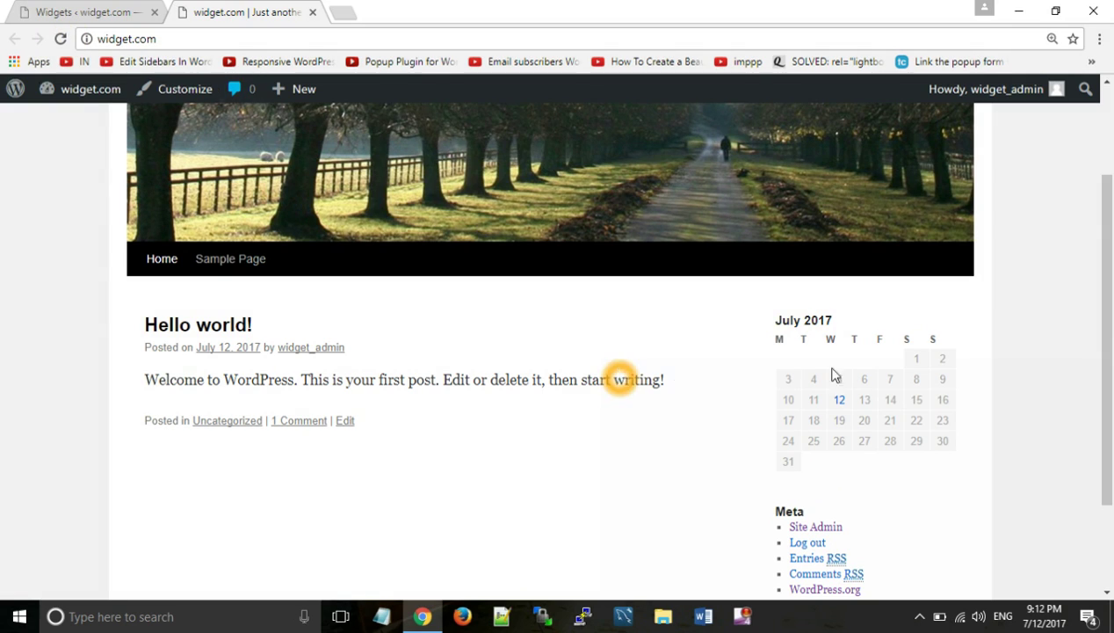
- Add an Image widget to the Primary Widget Area from the list of available widgets
{"action": "left_click", "coordinate": [101, 9]}
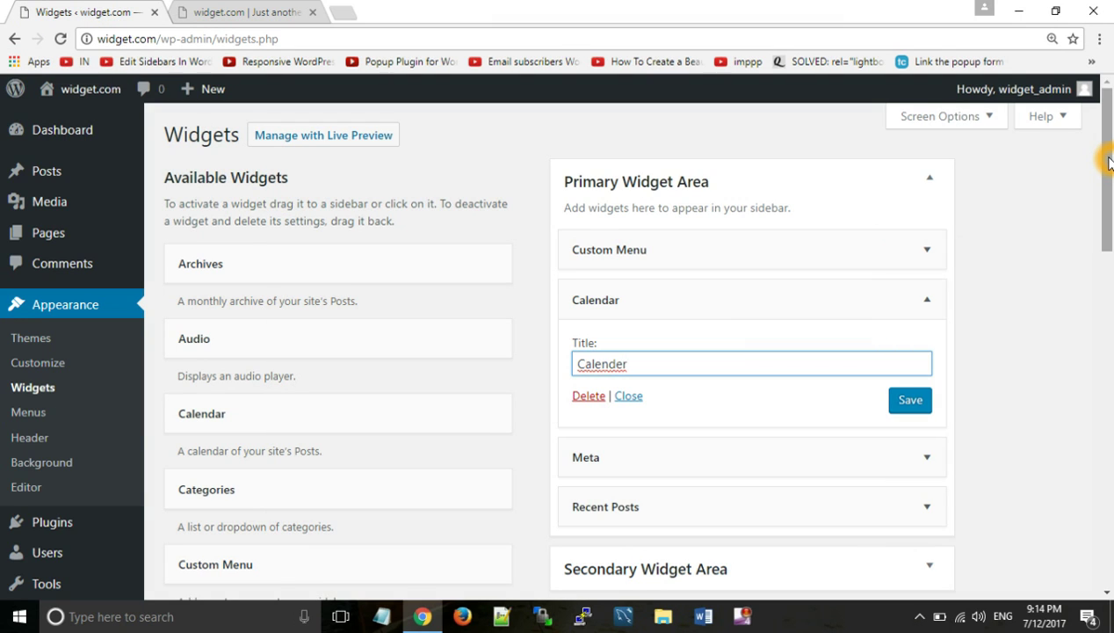
{"action": "left_click_drag", "start_coordinate": [1109, 160], "coordinate": [1109, 279]}
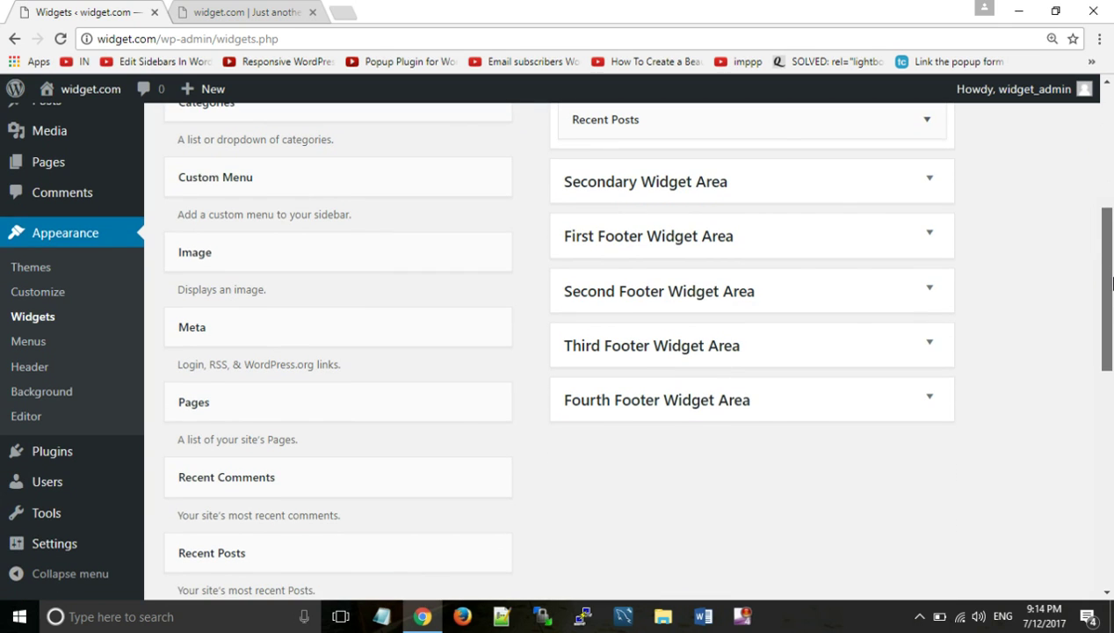
{"action": "left_click", "coordinate": [310, 249]}
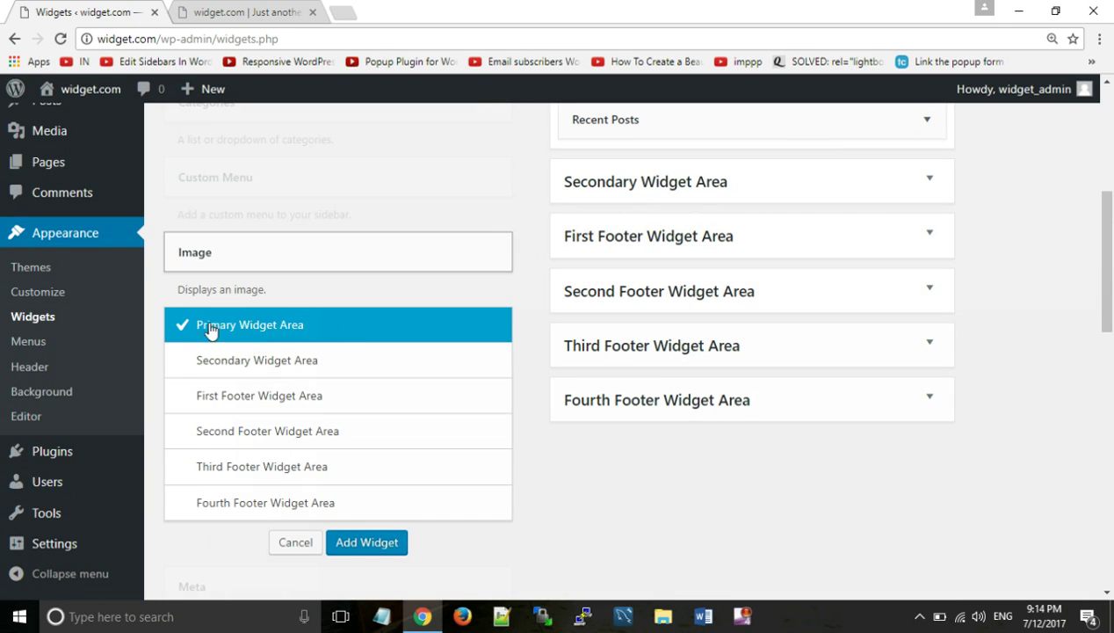
{"action": "left_click", "coordinate": [314, 339]}
{"action": "left_click", "coordinate": [336, 342]}
{"action": "left_click", "coordinate": [369, 544]}
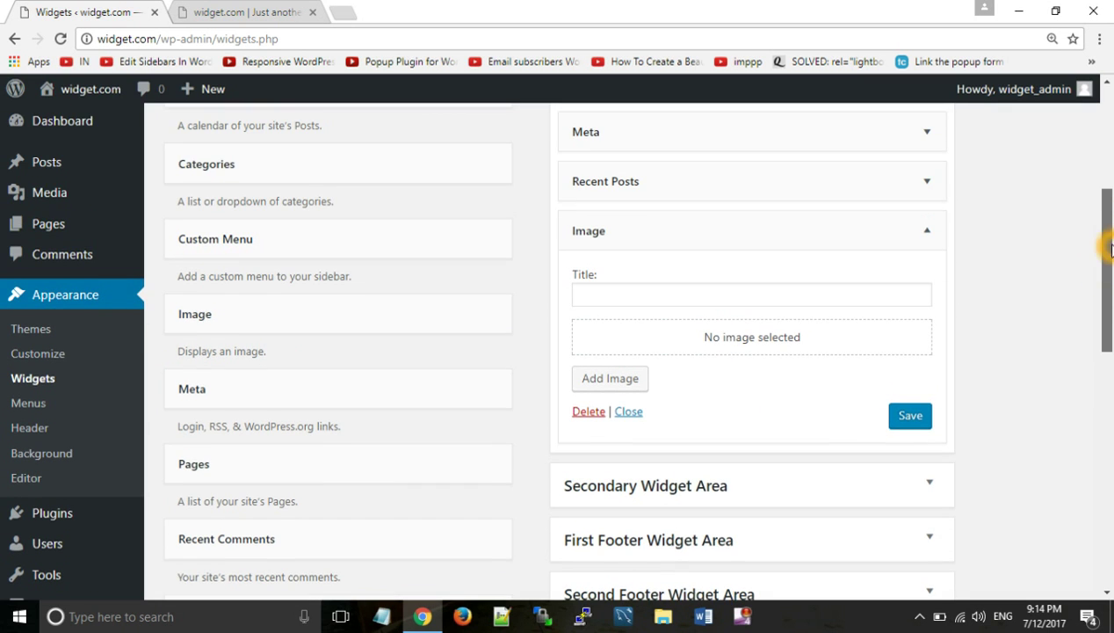
- Place a second Image widget directly below the first in the Primary Widget Area and delete the duplicate
{"action": "left_click", "coordinate": [856, 241]}
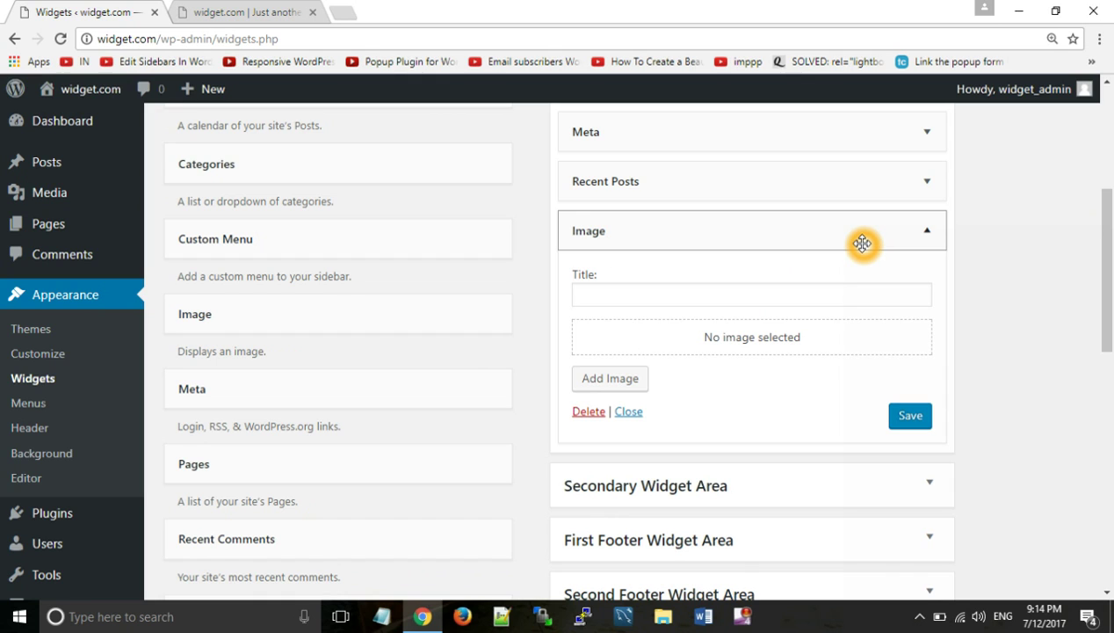
{"action": "left_click_drag", "start_coordinate": [413, 312], "coordinate": [809, 472]}
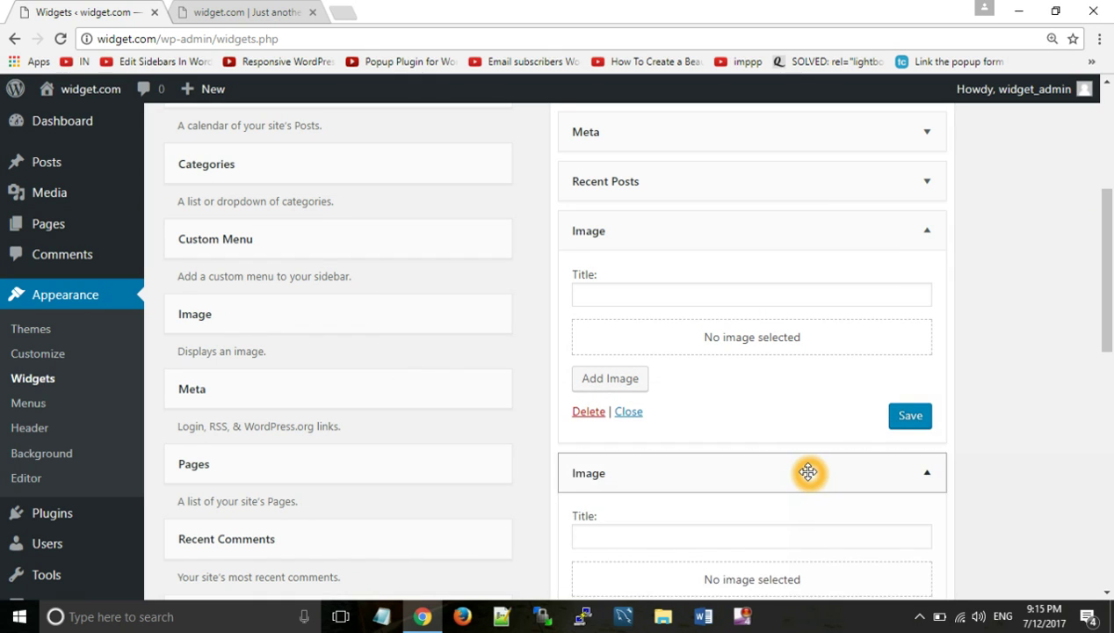
{"action": "left_click", "coordinate": [586, 412]}
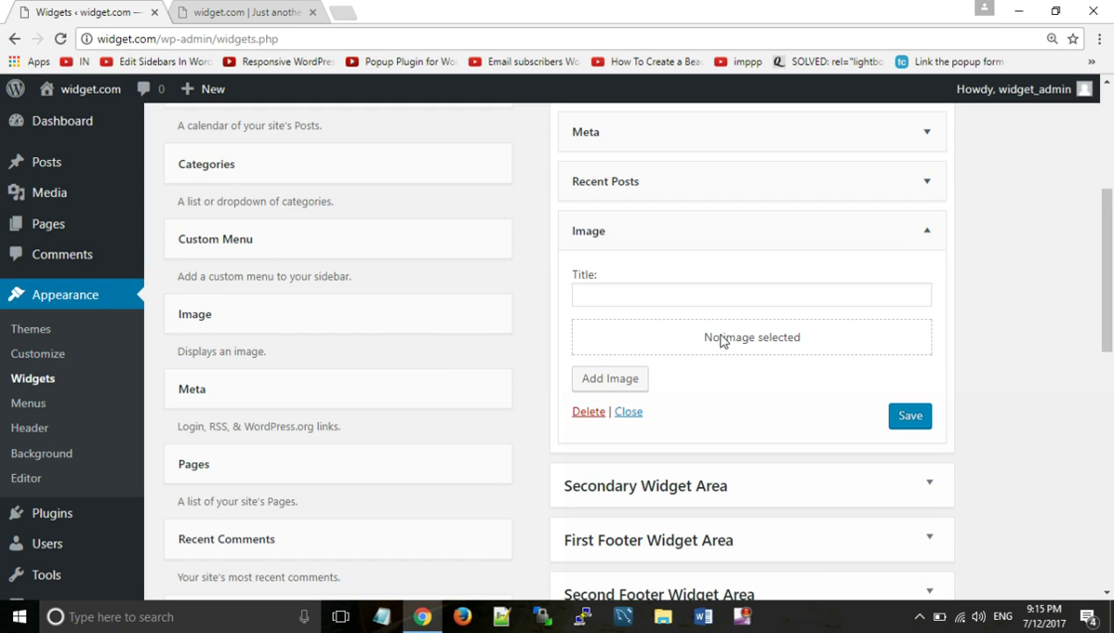
- Title the Image widget "My Wordpress logo" and select the image wordpress-1810453_960_720.jpg from the media library
{"action": "left_click", "coordinate": [661, 300]}
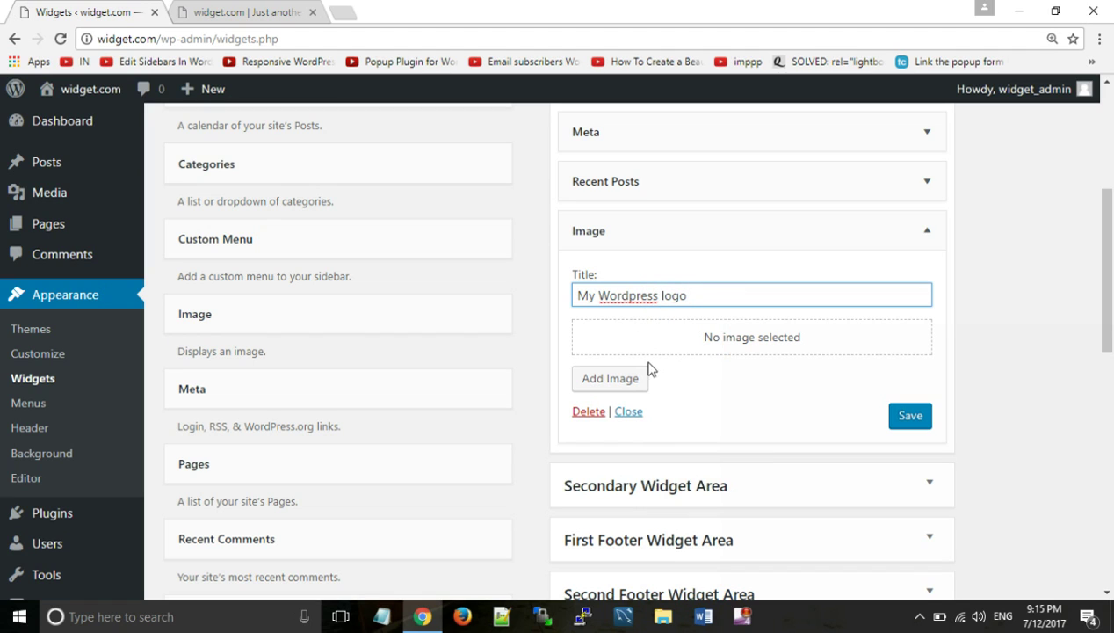
{"action": "left_click", "coordinate": [620, 391]}
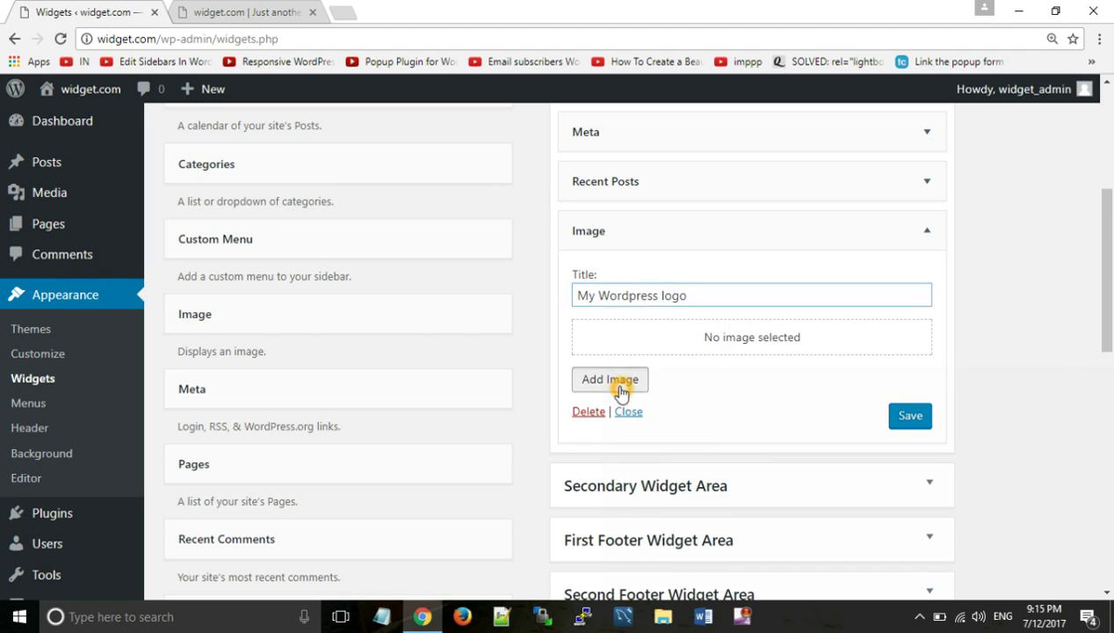
{"action": "left_click", "coordinate": [291, 318]}
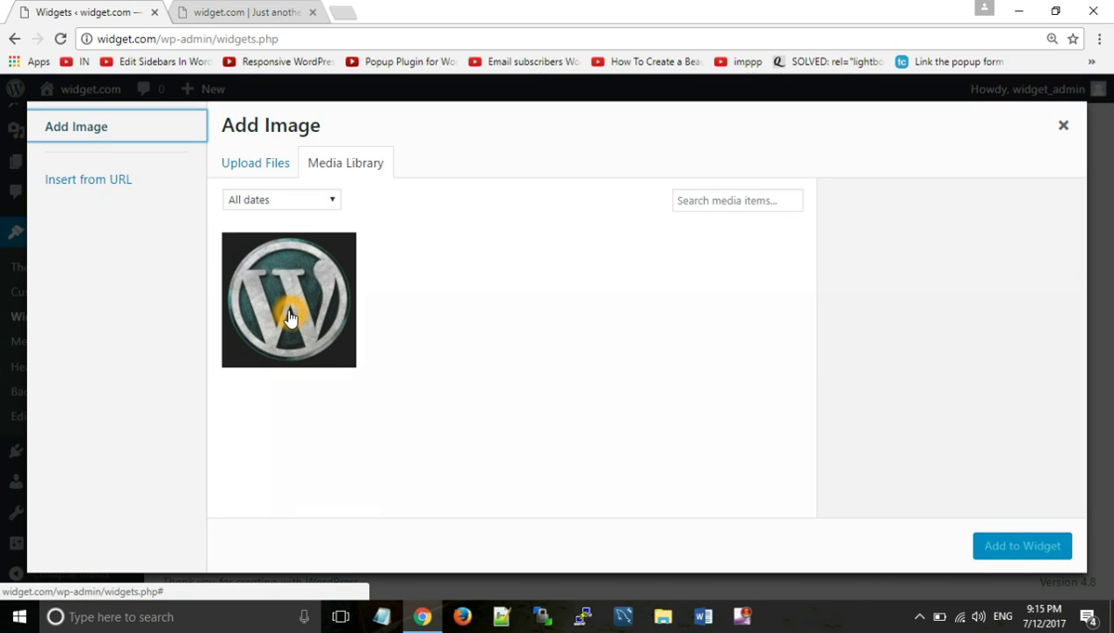
{"action": "left_click", "coordinate": [239, 165]}
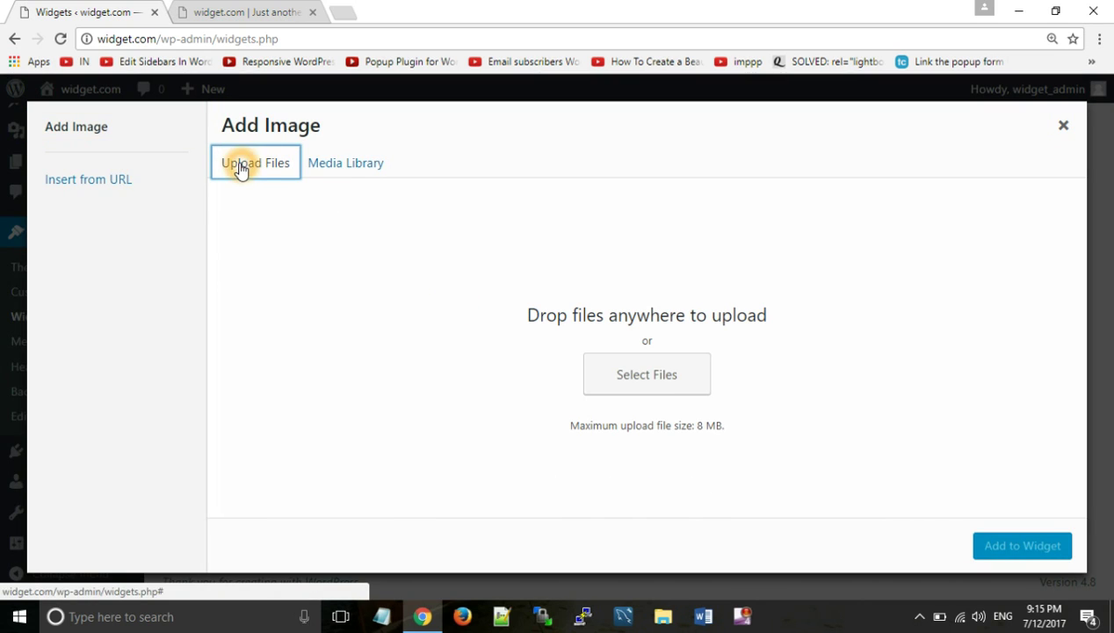
{"action": "left_click", "coordinate": [355, 166]}
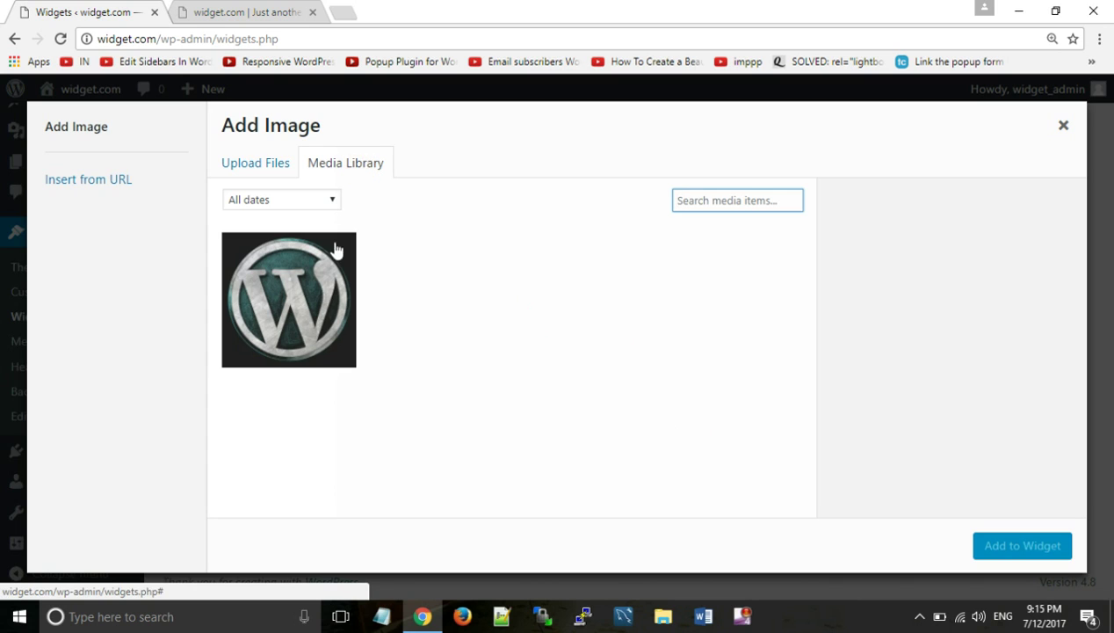
{"action": "left_click", "coordinate": [292, 314]}
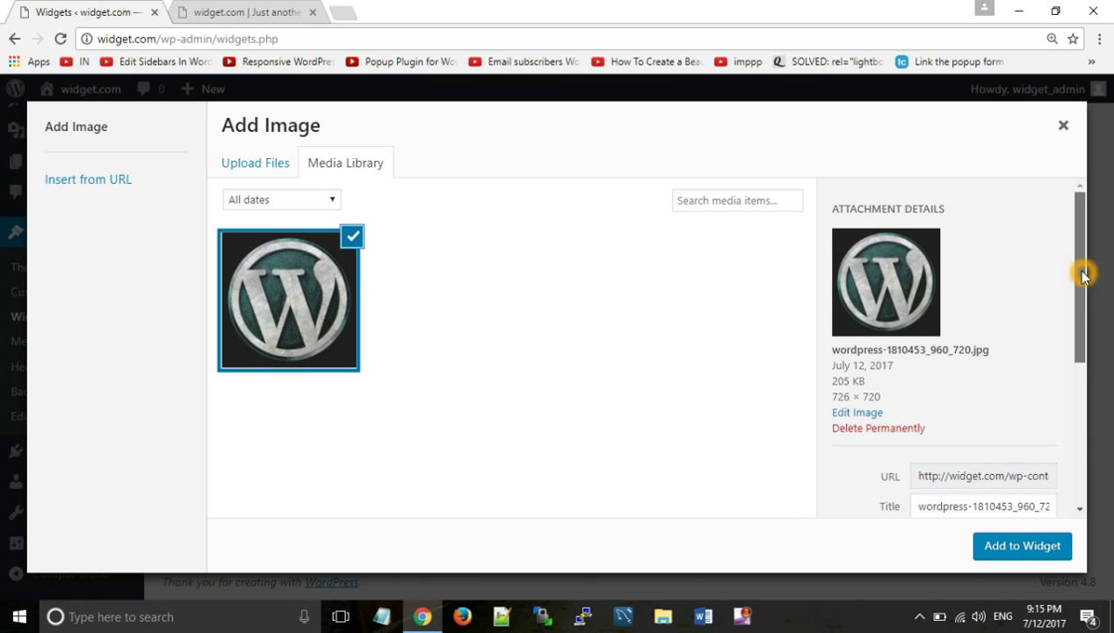
{"action": "left_click_drag", "start_coordinate": [1079, 271], "coordinate": [1088, 374]}
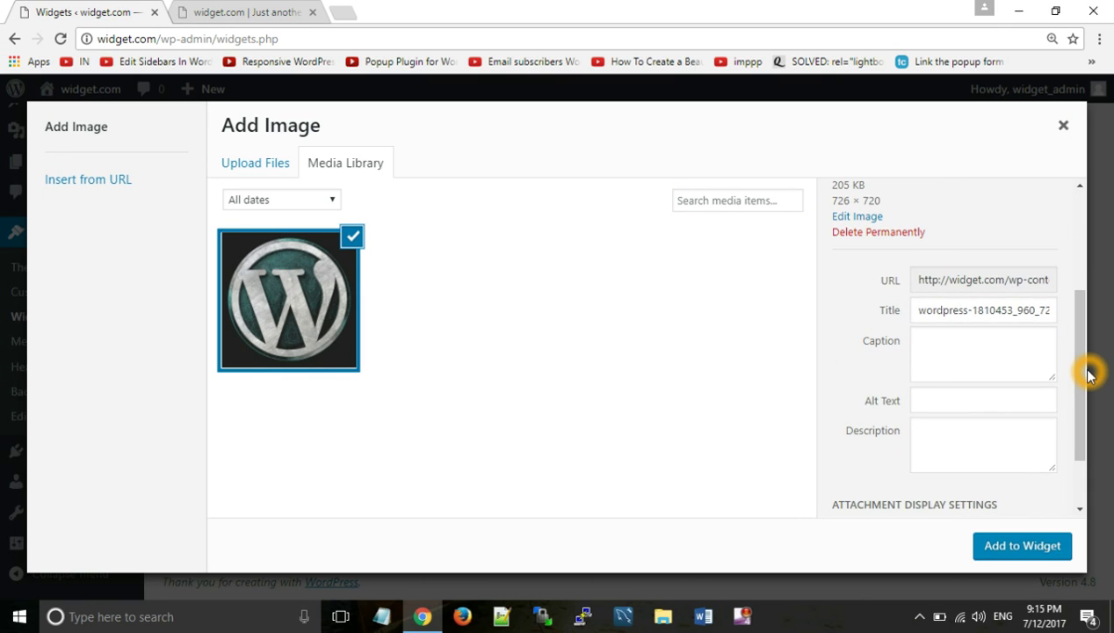
{"action": "left_click_drag", "start_coordinate": [1087, 373], "coordinate": [982, 458]}
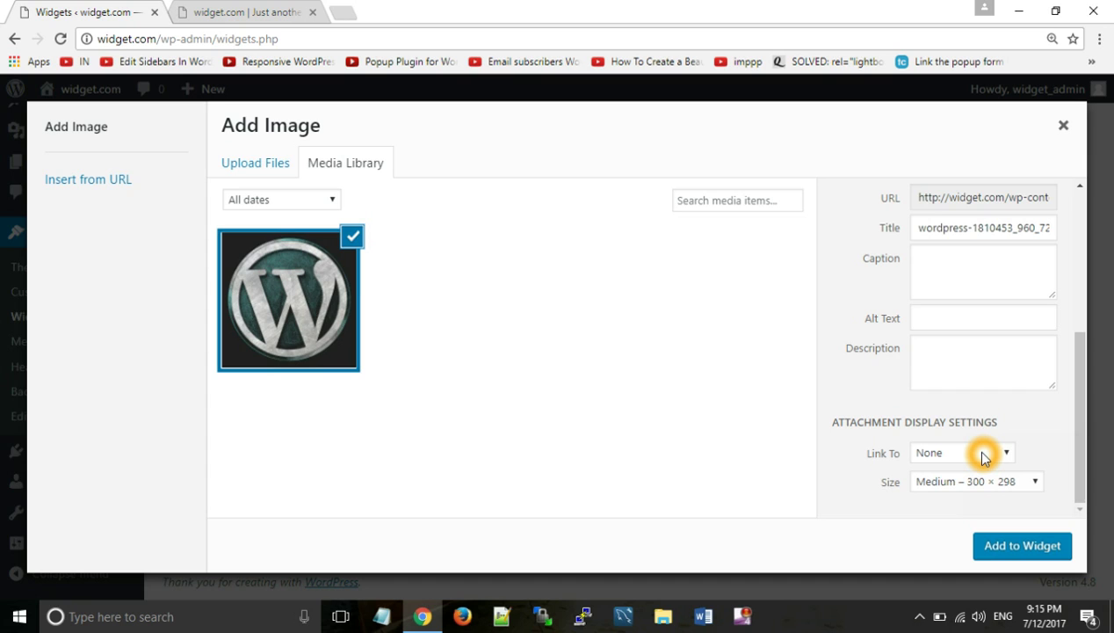
{"action": "left_click", "coordinate": [983, 453]}
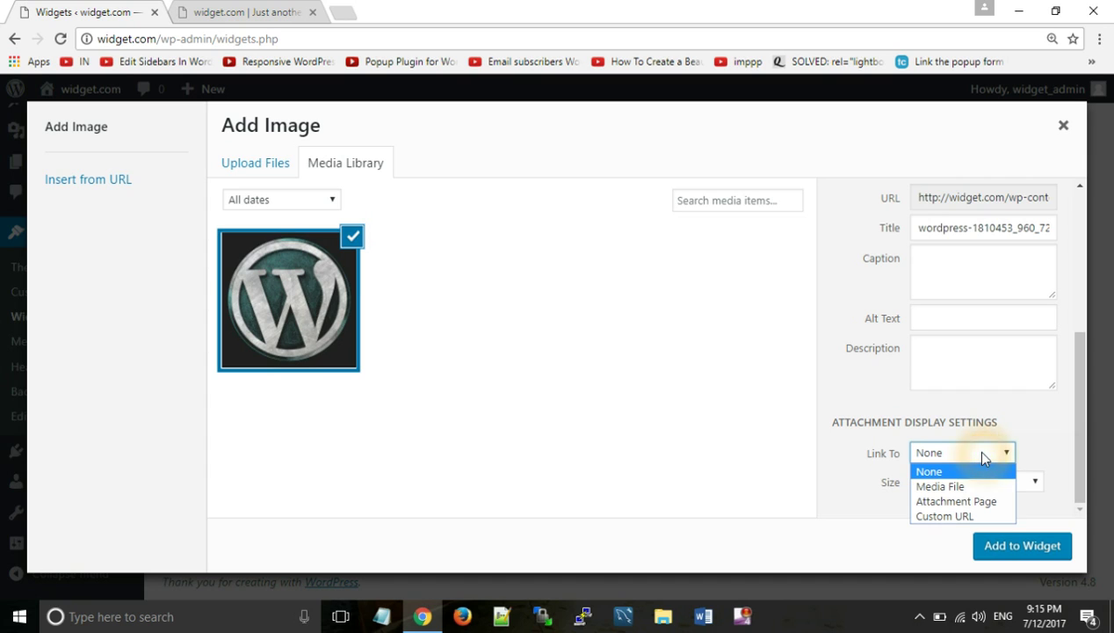
{"action": "left_click", "coordinate": [945, 516]}
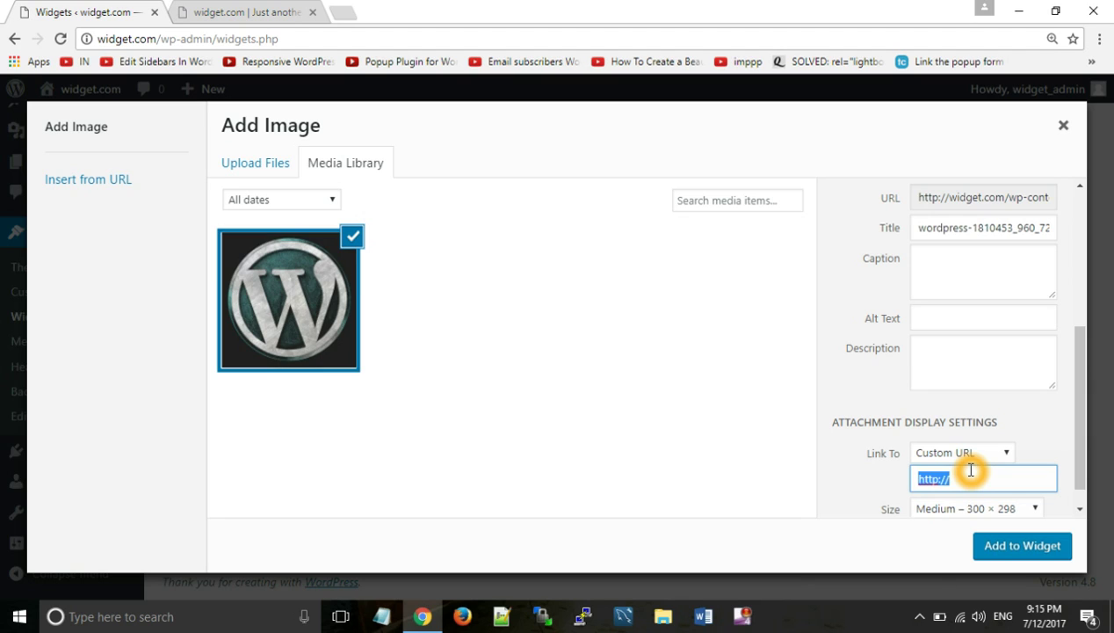
{"action": "type", "text": "https://youtu.be/UZGUZNdxfEs"}
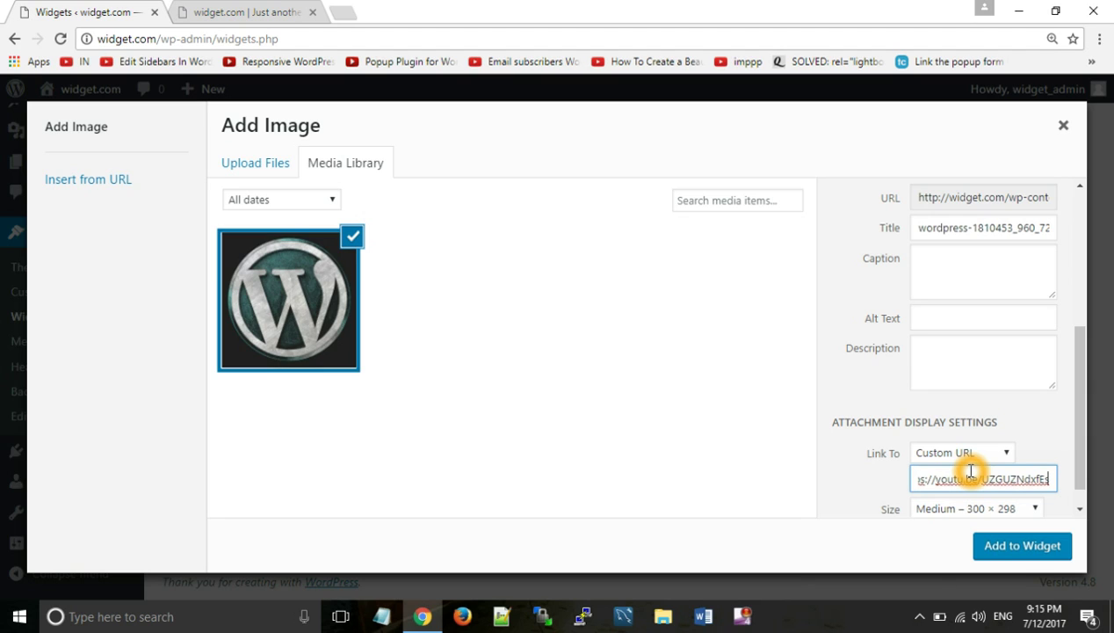
{"action": "left_click", "coordinate": [1019, 553]}
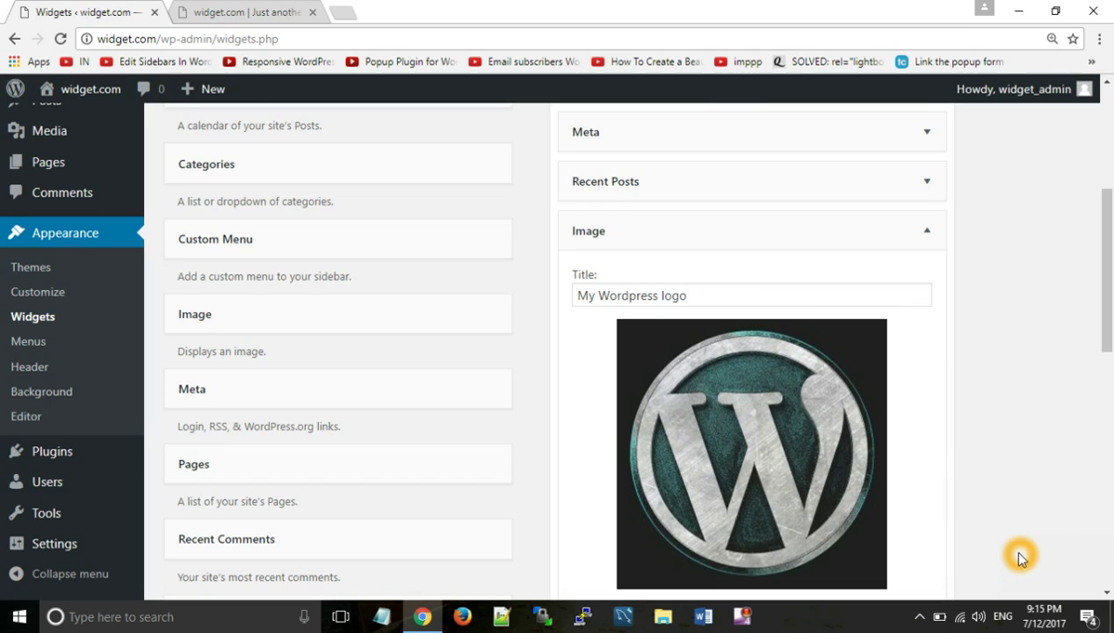
- Save the Image widget containing the WordPress logo
{"action": "left_click", "coordinate": [898, 295]}
{"action": "scroll", "coordinate": [898, 295], "scroll_direction": "down", "scroll_amount": 4}
{"action": "left_click", "coordinate": [905, 290]}
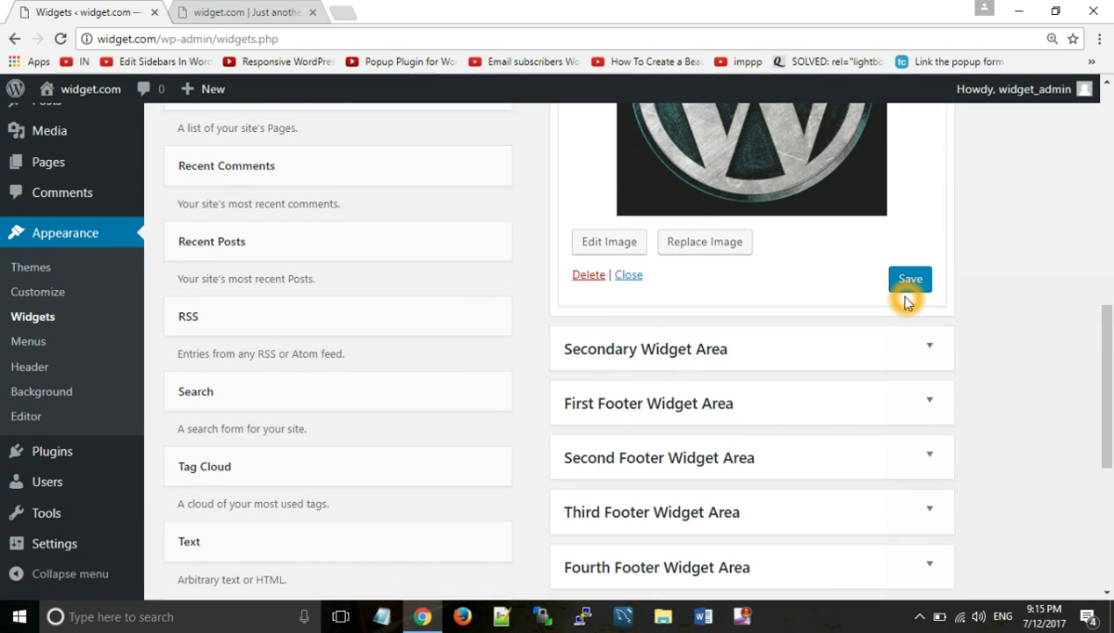
{"action": "left_click", "coordinate": [908, 277]}
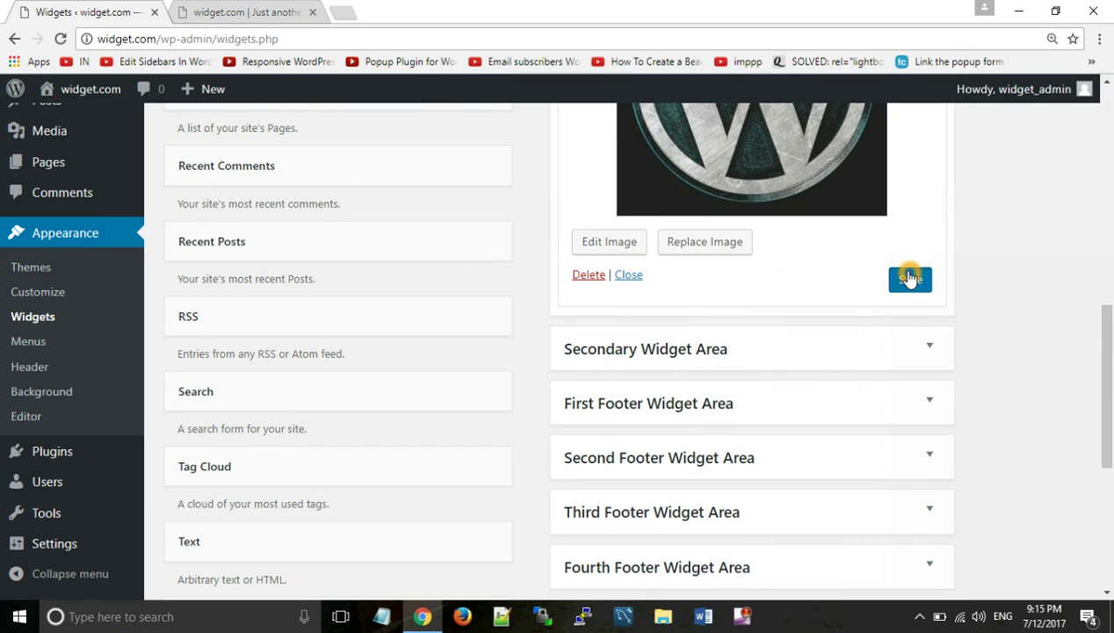
- Reload the site's front page and check the sidebar for the "My Wordpress logo" image
{"action": "left_click", "coordinate": [246, 12]}
{"action": "left_click", "coordinate": [61, 39]}
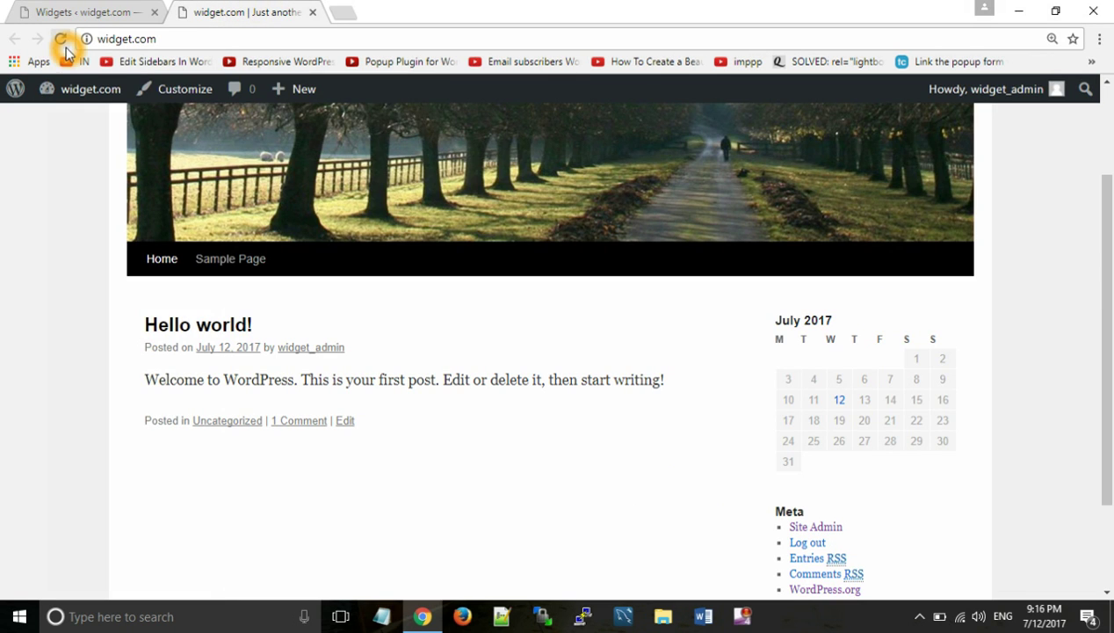
{"action": "left_click", "coordinate": [436, 248]}
{"action": "scroll", "coordinate": [420, 264], "scroll_direction": "down", "scroll_amount": 4}
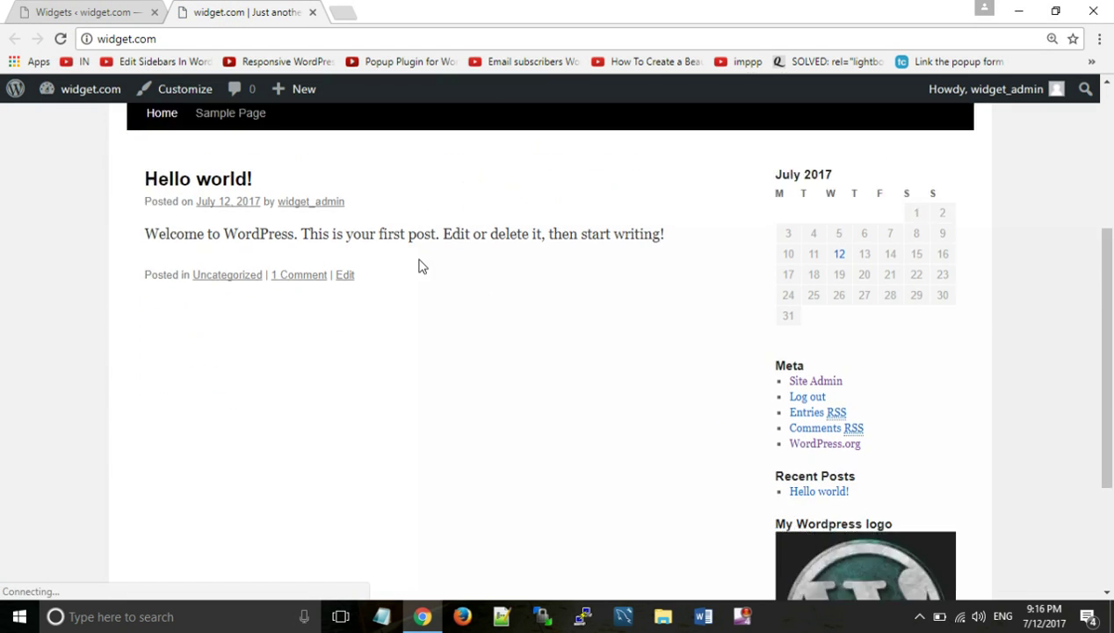
{"action": "left_click", "coordinate": [420, 261]}
{"action": "left_click", "coordinate": [848, 458]}
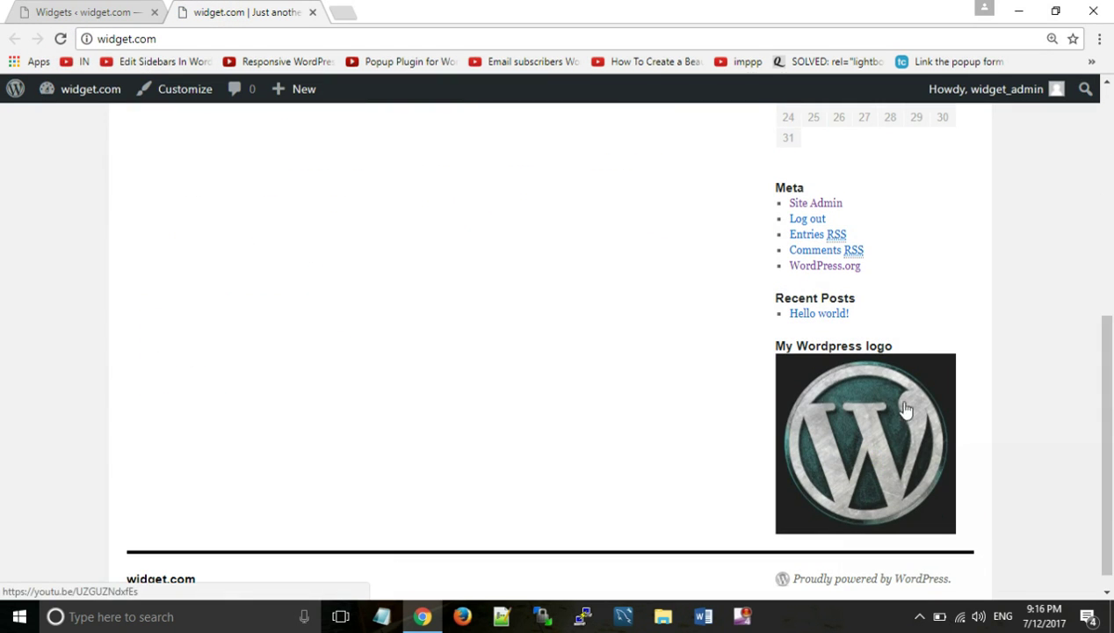
- Test the sidebar logo's link by opening it, and return to the top of the site's front page
{"action": "left_click", "coordinate": [836, 455]}
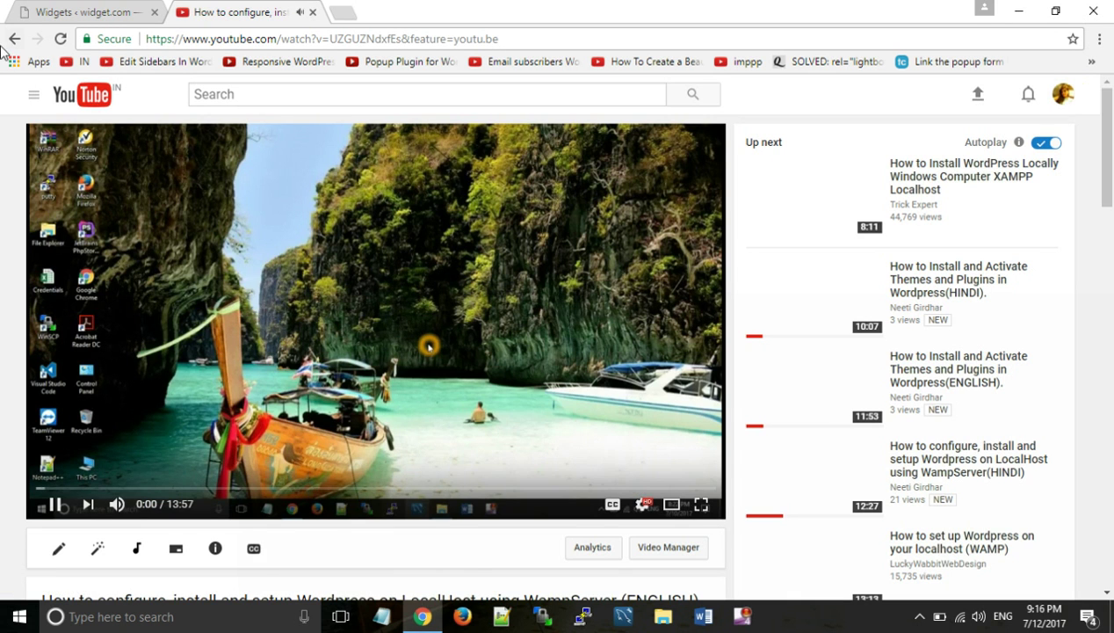
{"action": "left_click", "coordinate": [11, 41]}
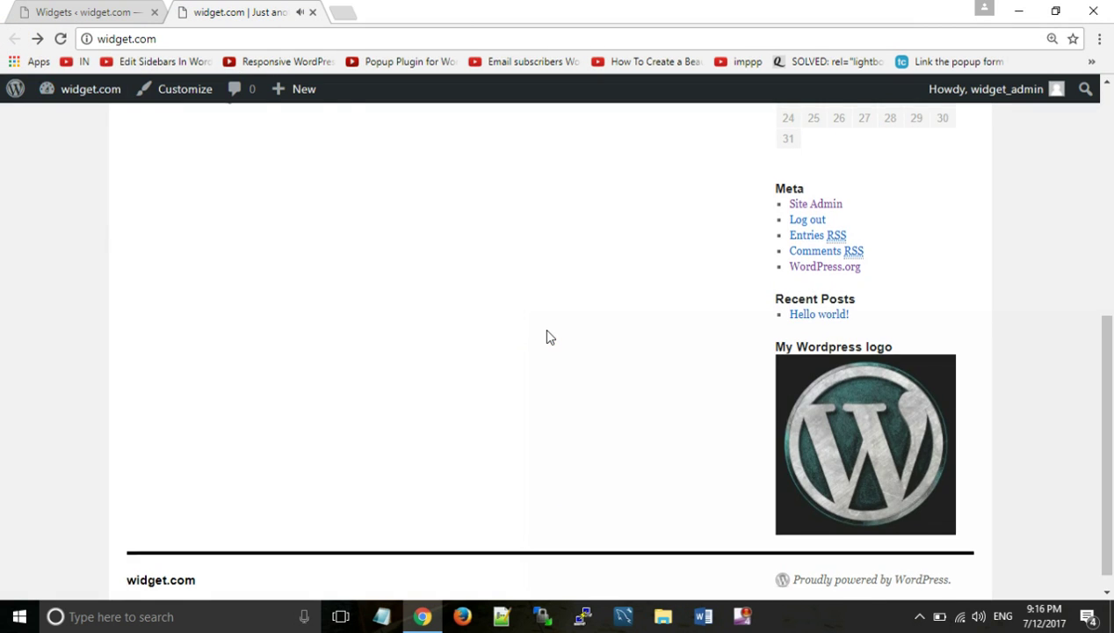
{"action": "scroll", "coordinate": [546, 333], "scroll_direction": "up", "scroll_amount": 5}
{"action": "scroll", "coordinate": [546, 334], "scroll_direction": "up", "scroll_amount": 1}
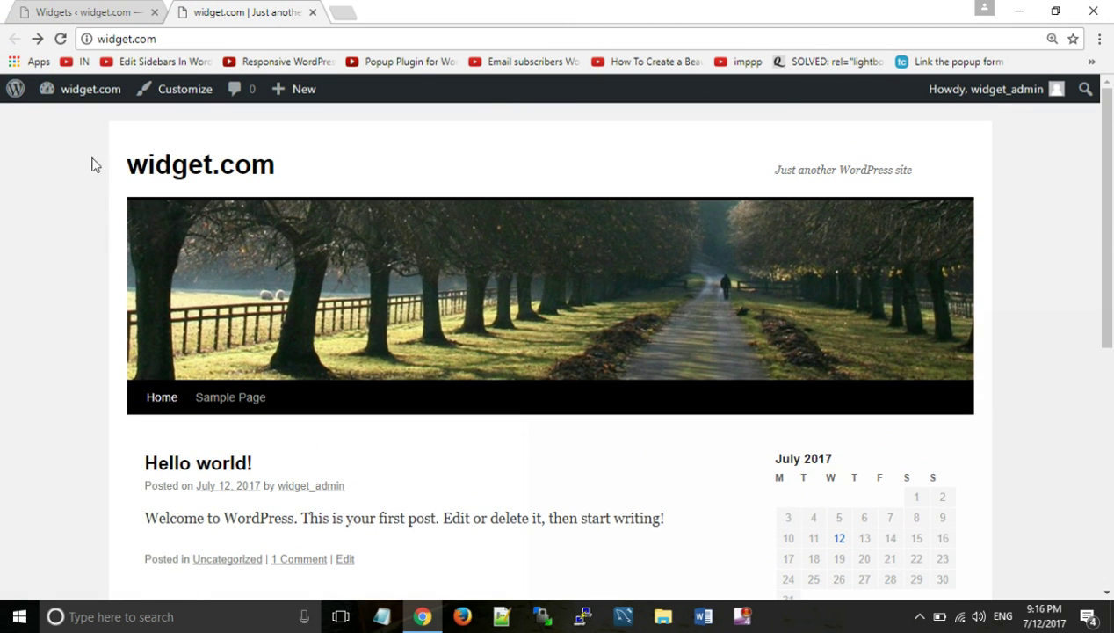
- Add a Video widget to the Primary Widget Area on the Widgets page and title it "My youtube video"
{"action": "mouse_move", "coordinate": [84, 99]}
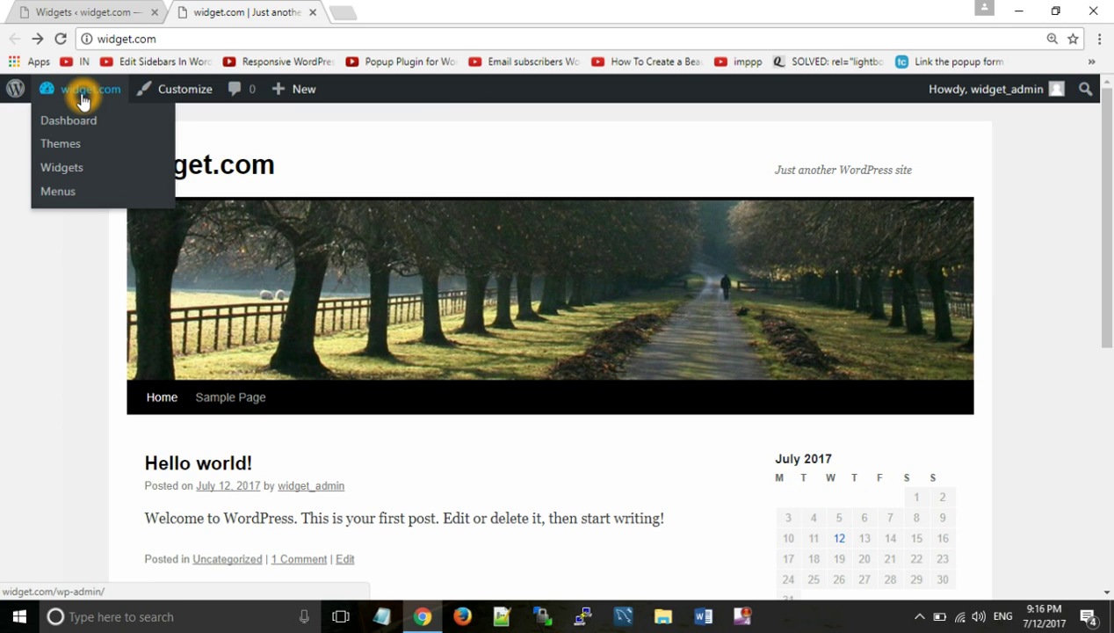
{"action": "left_click", "coordinate": [87, 12]}
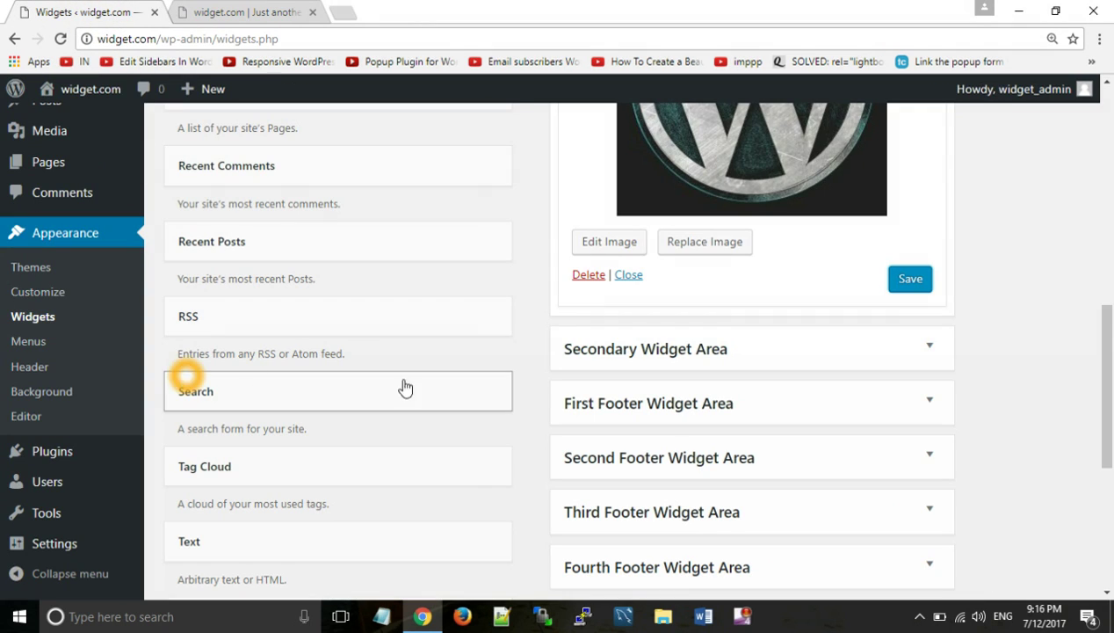
{"action": "scroll", "coordinate": [497, 406], "scroll_direction": "down", "scroll_amount": 2}
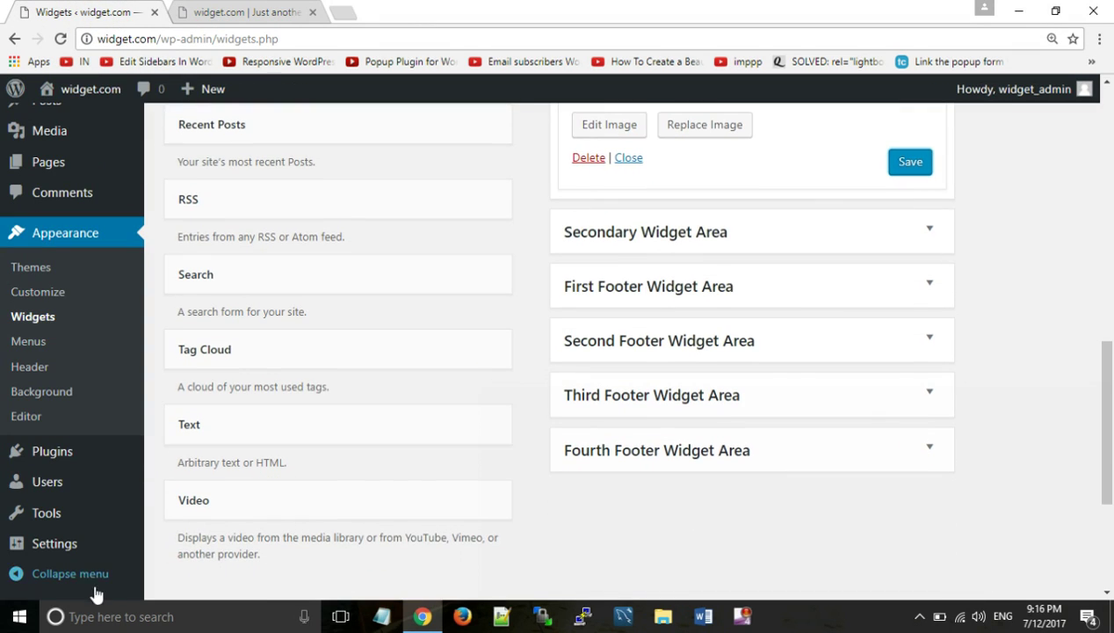
{"action": "left_click", "coordinate": [293, 510]}
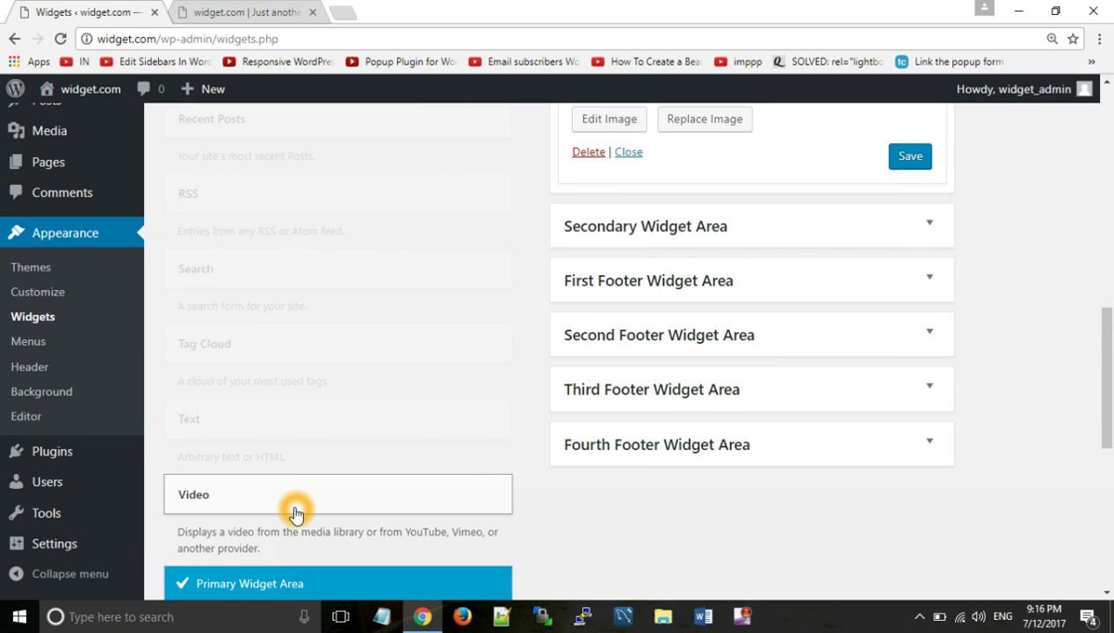
{"action": "left_click", "coordinate": [729, 211]}
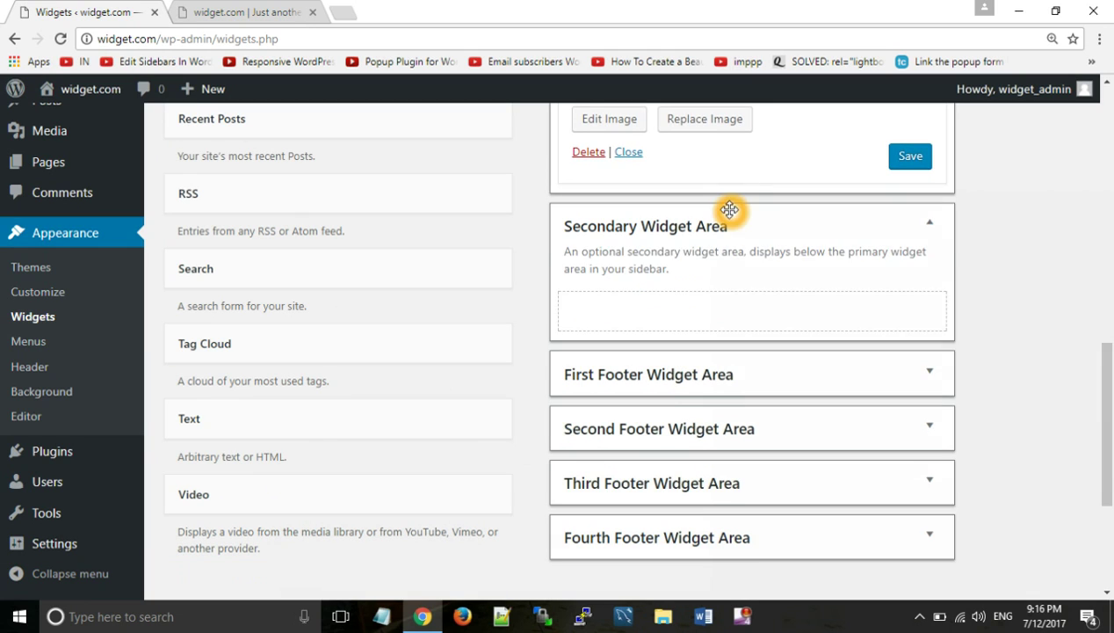
{"action": "left_click_drag", "start_coordinate": [730, 211], "coordinate": [699, 219]}
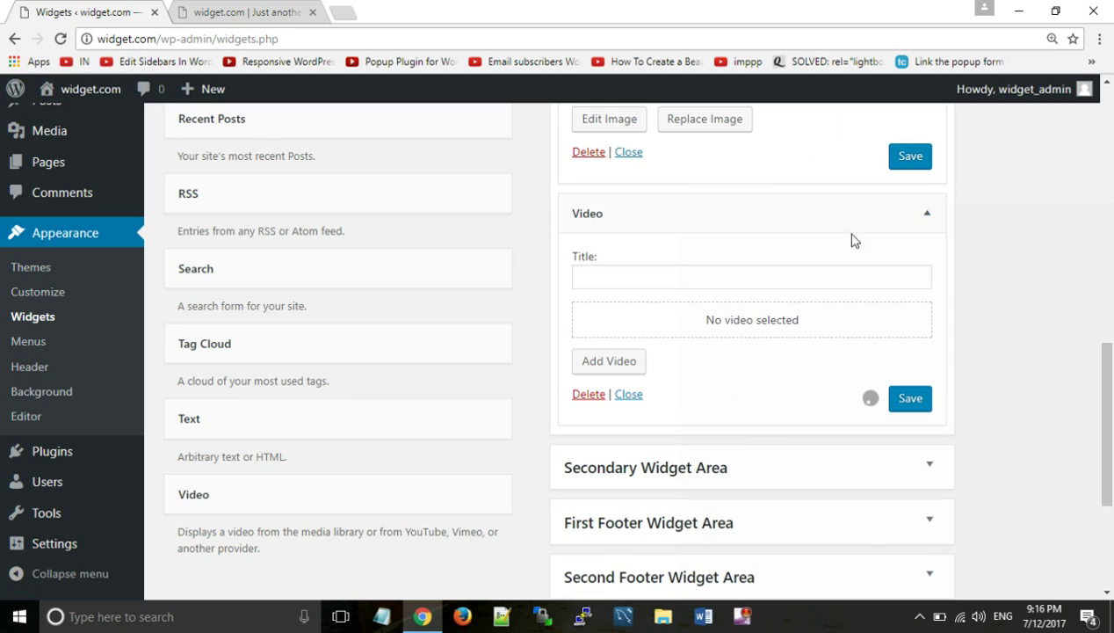
{"action": "left_click", "coordinate": [804, 279]}
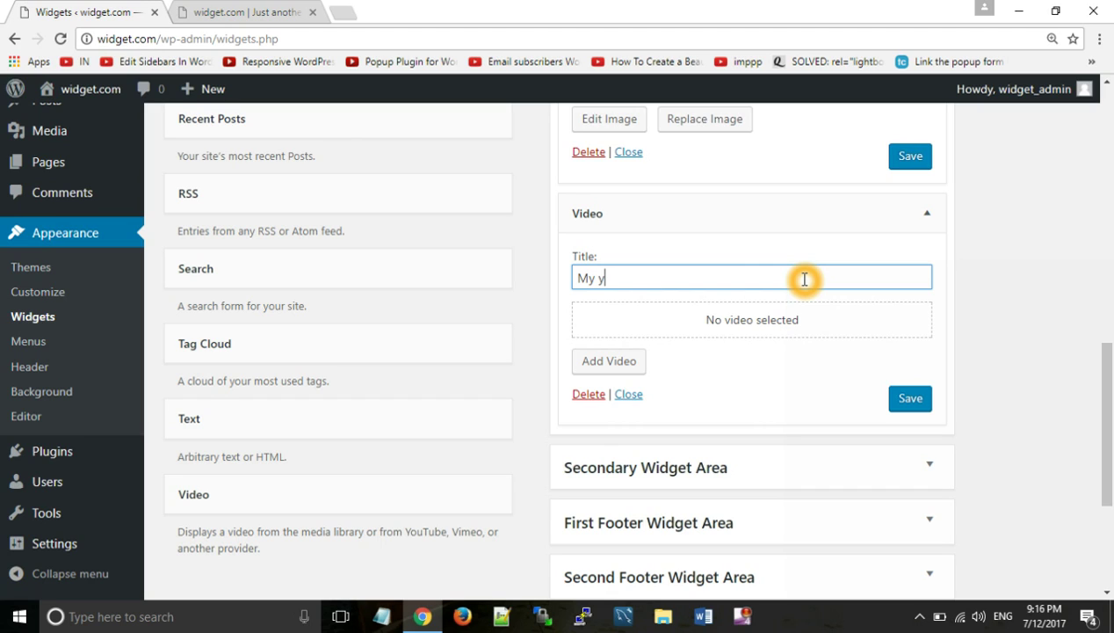
{"action": "type", "text": "My youtube video"}
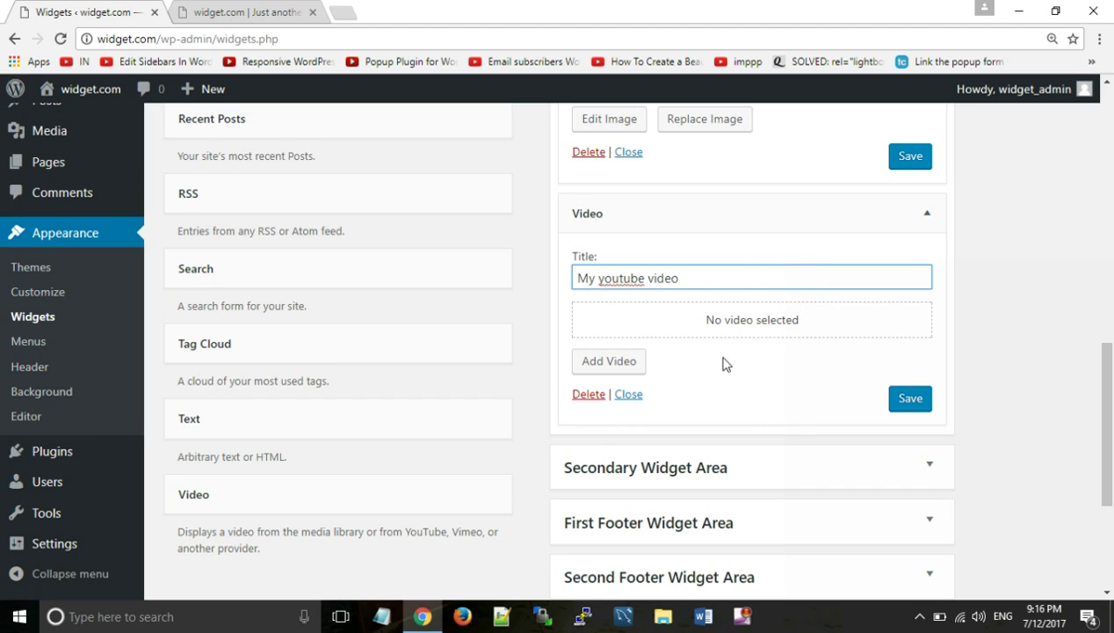
{"action": "left_click", "coordinate": [639, 361]}
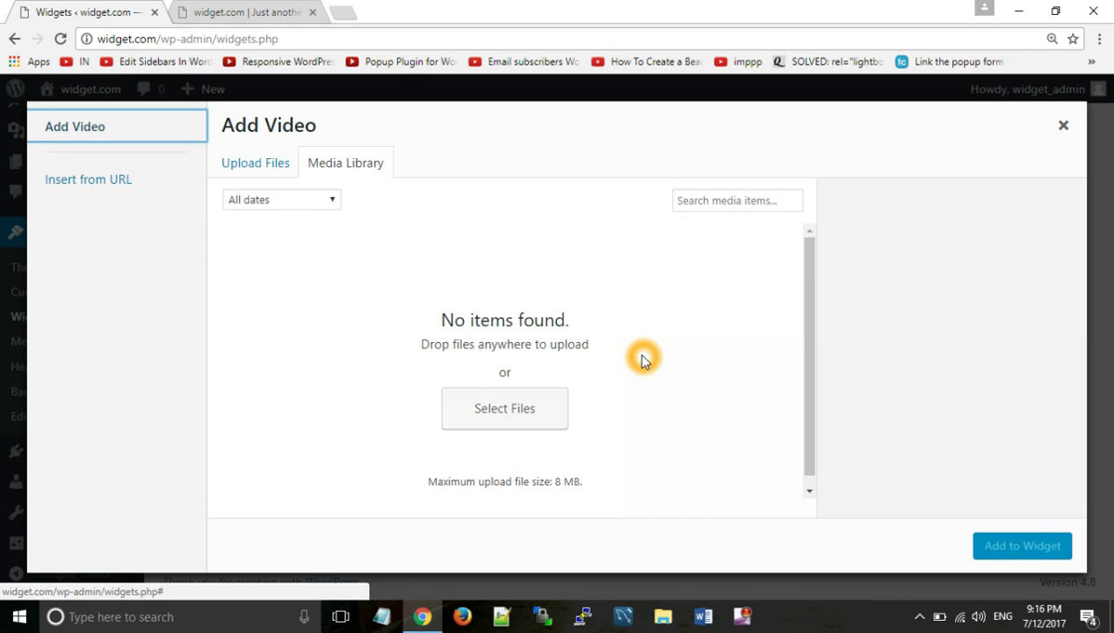
{"action": "left_click", "coordinate": [80, 184]}
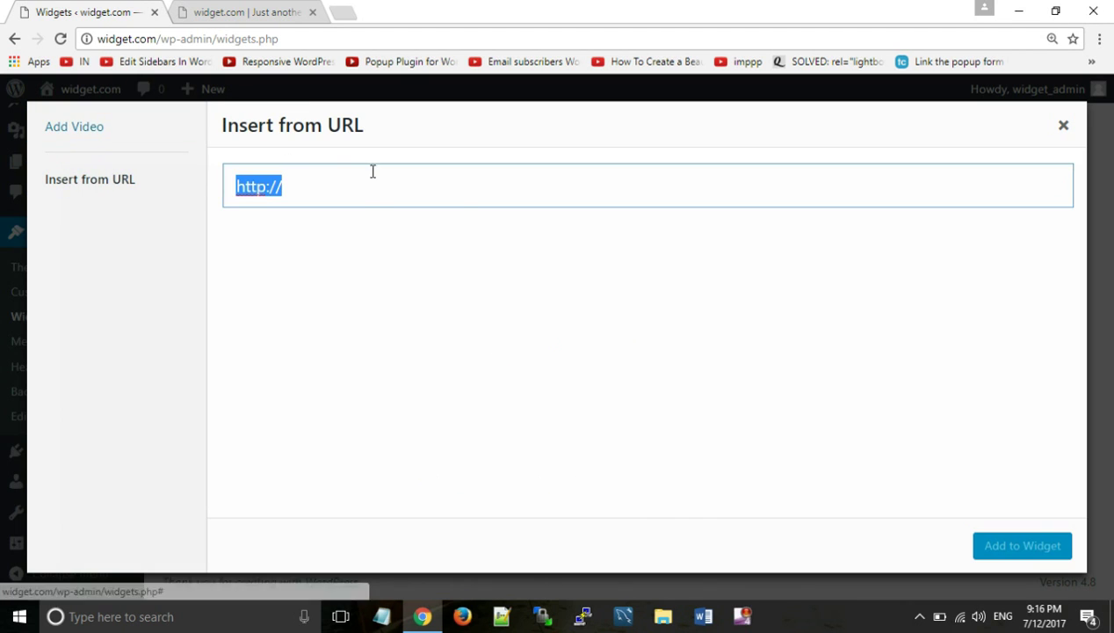
{"action": "type", "text": "https://youtu.be/UZGUZNdxfEs"}
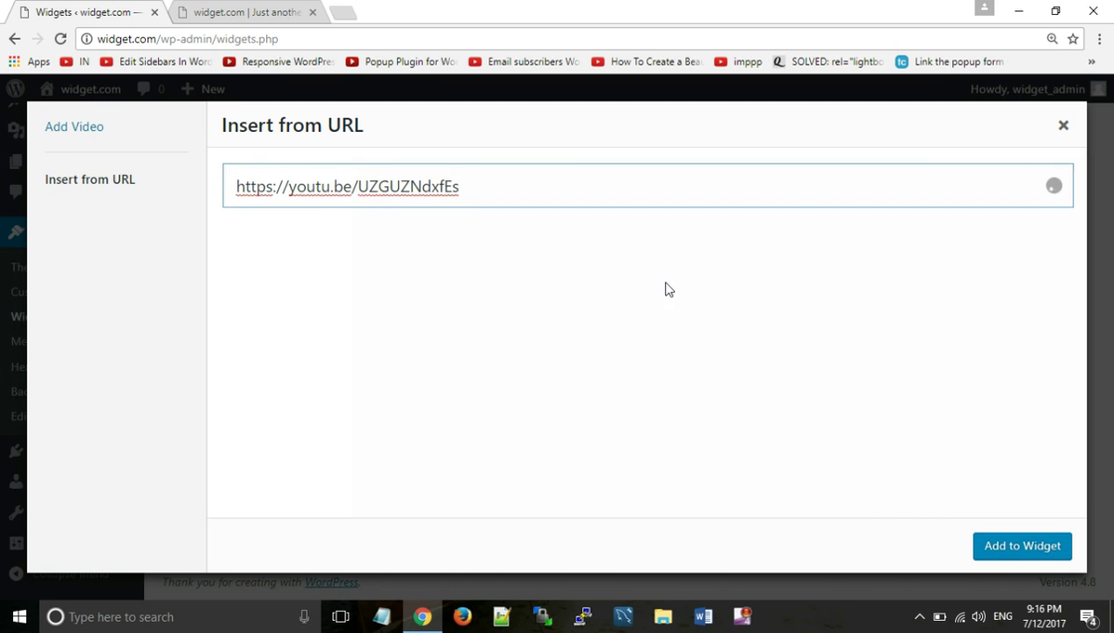
{"action": "left_click", "coordinate": [1024, 547]}
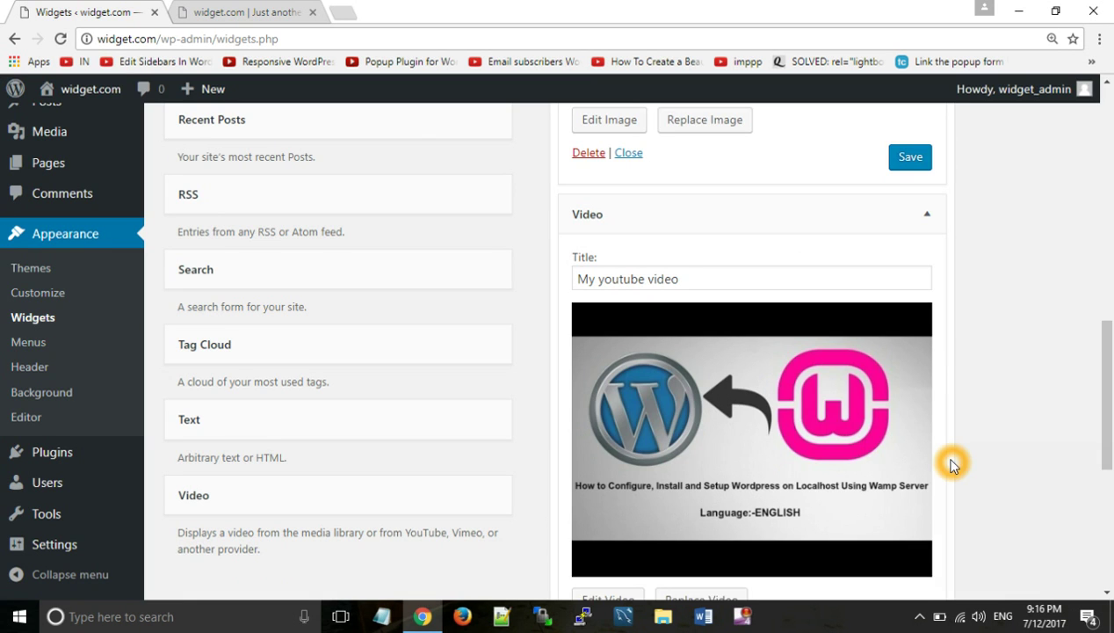
{"action": "scroll", "coordinate": [804, 366], "scroll_direction": "down", "scroll_amount": 2}
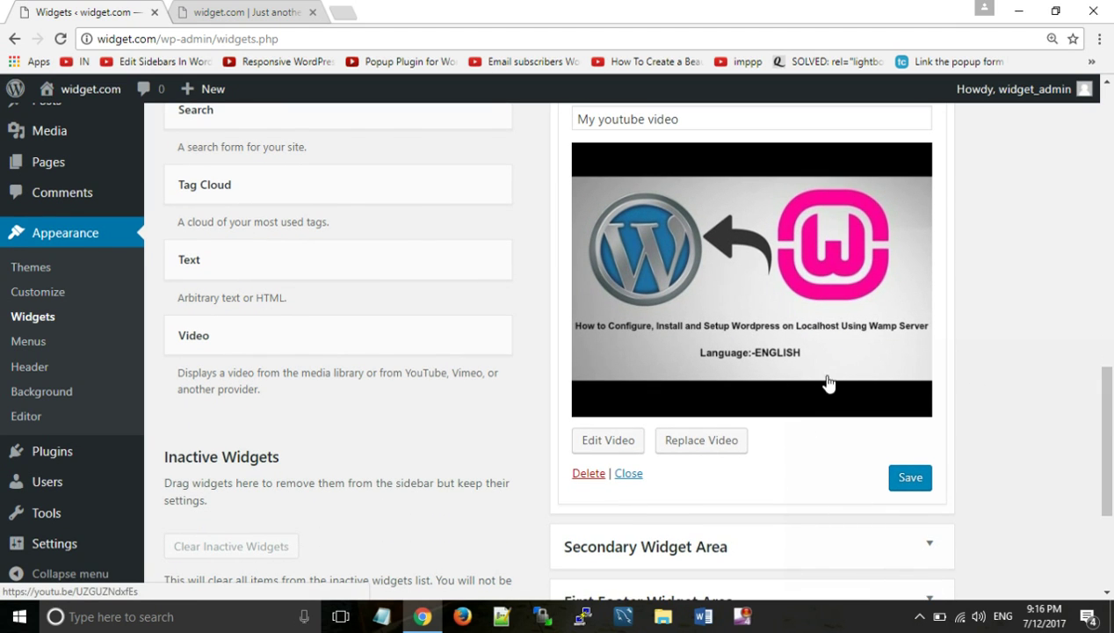
{"action": "left_click", "coordinate": [916, 474]}
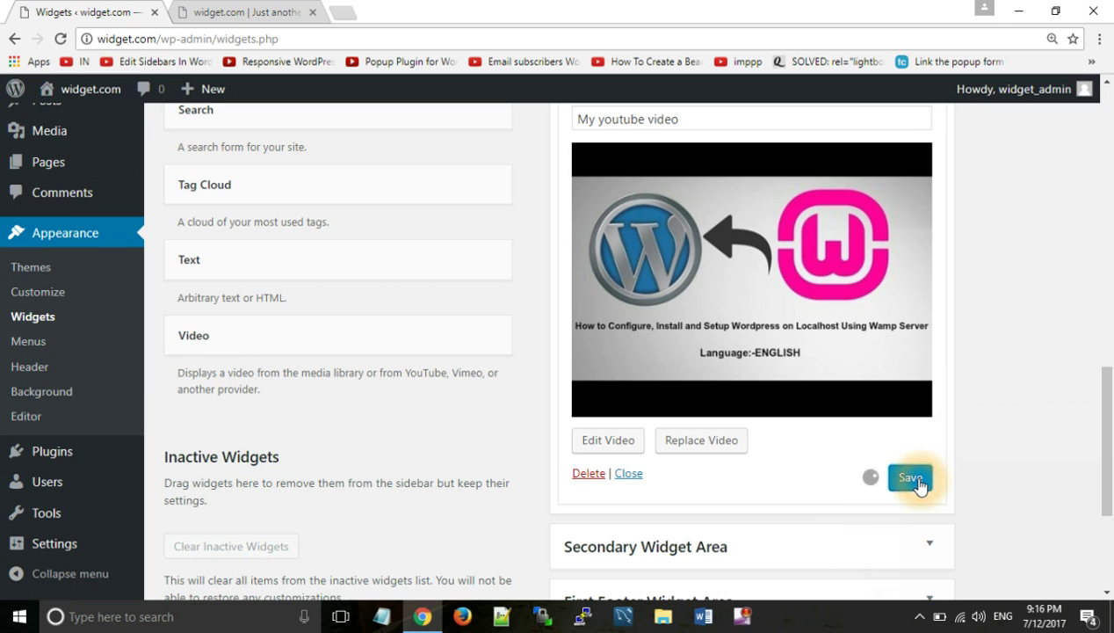
- Reload the site's front page, briefly play and pause the "My youtube video" sidebar video, and look over the sidebar
{"action": "left_click", "coordinate": [225, 7]}
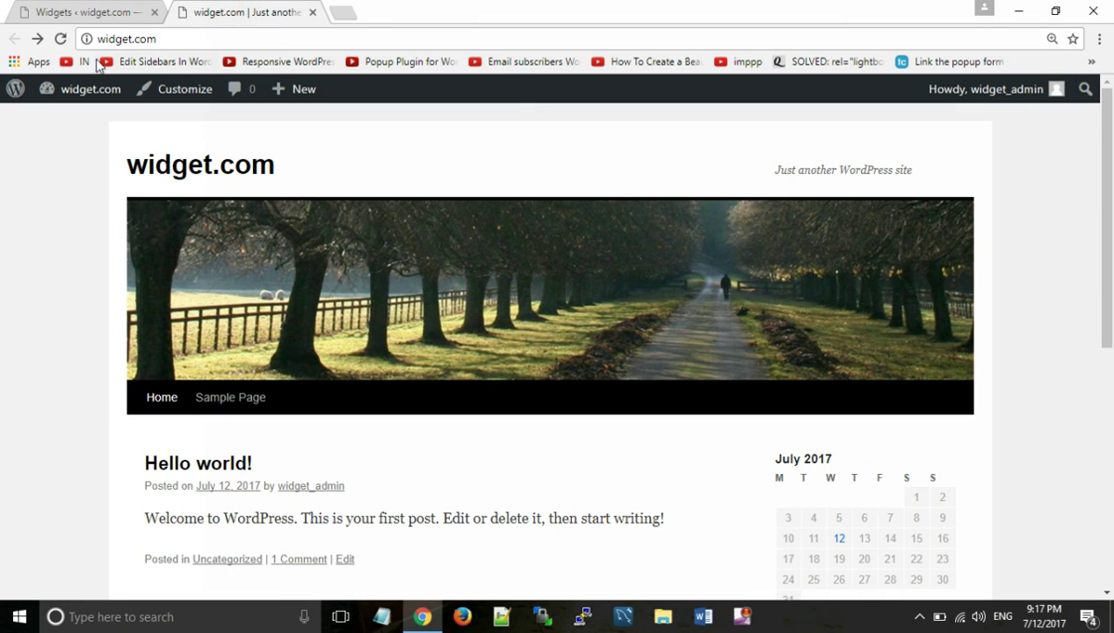
{"action": "left_click", "coordinate": [60, 41]}
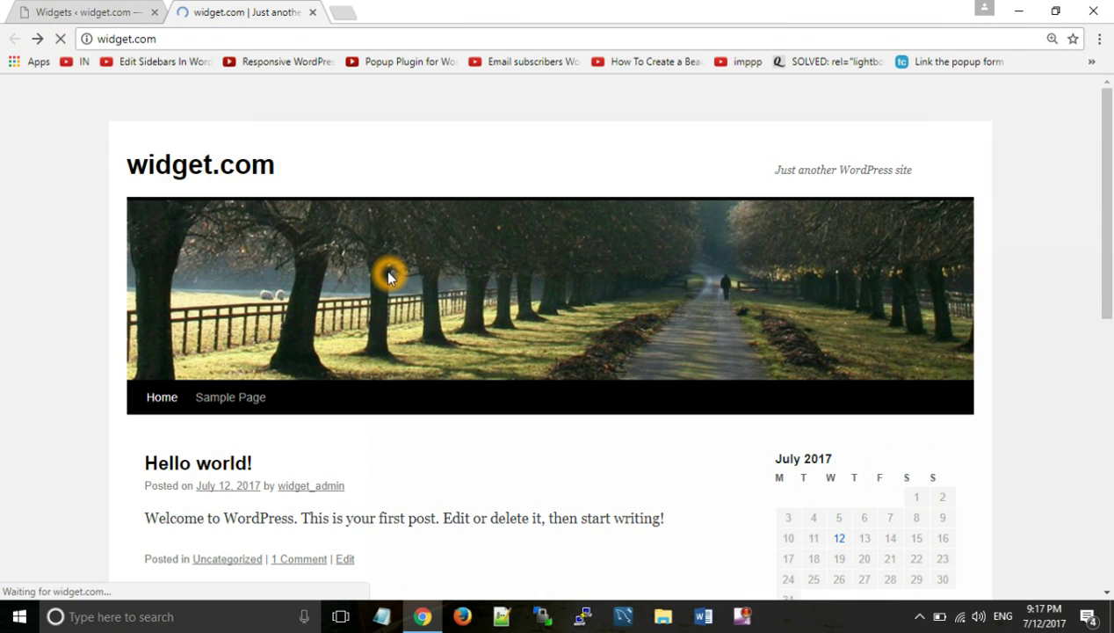
{"action": "scroll", "coordinate": [387, 272], "scroll_direction": "down", "scroll_amount": 5}
{"action": "scroll", "coordinate": [390, 276], "scroll_direction": "down", "scroll_amount": 2}
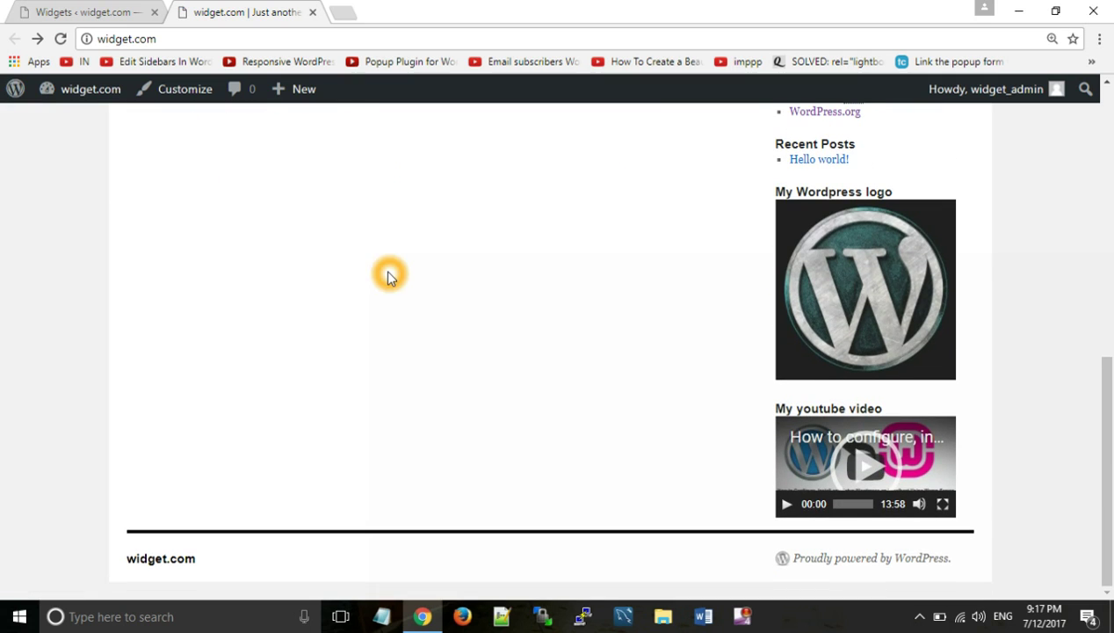
{"action": "left_click", "coordinate": [785, 507]}
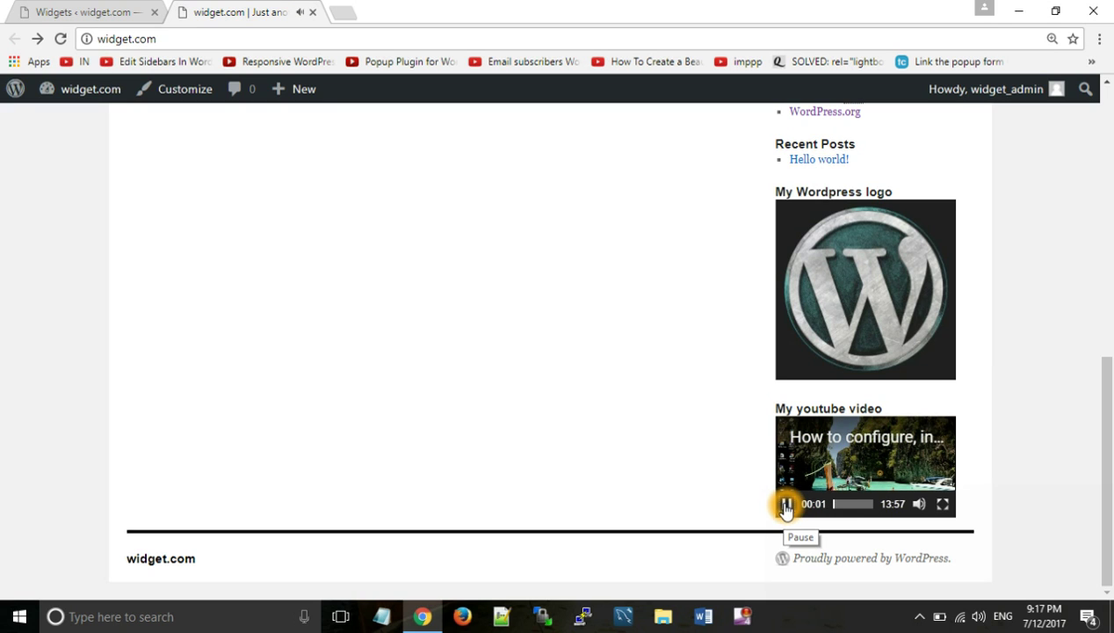
{"action": "left_click", "coordinate": [786, 506]}
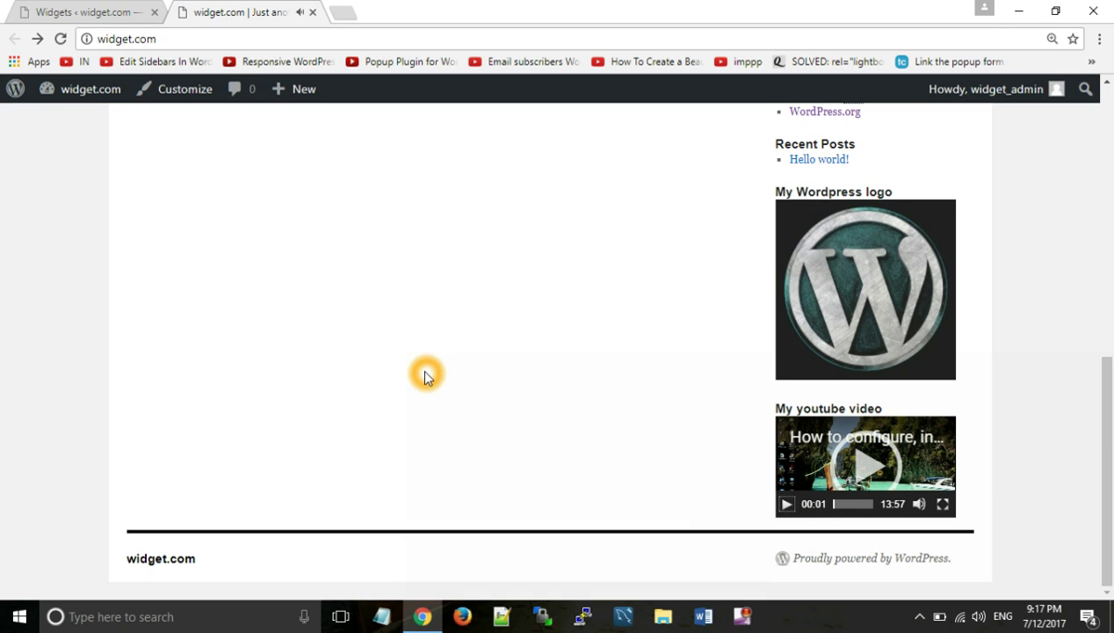
{"action": "scroll", "coordinate": [424, 377], "scroll_direction": "up", "scroll_amount": 7}
{"action": "scroll", "coordinate": [439, 327], "scroll_direction": "down", "scroll_amount": 5}
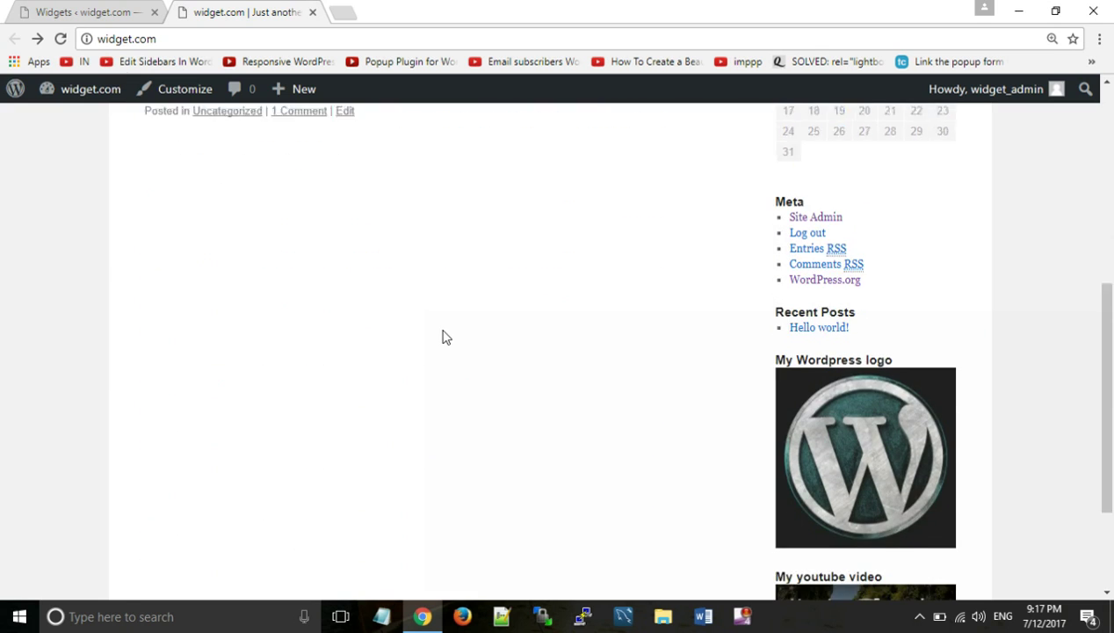
{"action": "scroll", "coordinate": [442, 334], "scroll_direction": "down", "scroll_amount": 1}
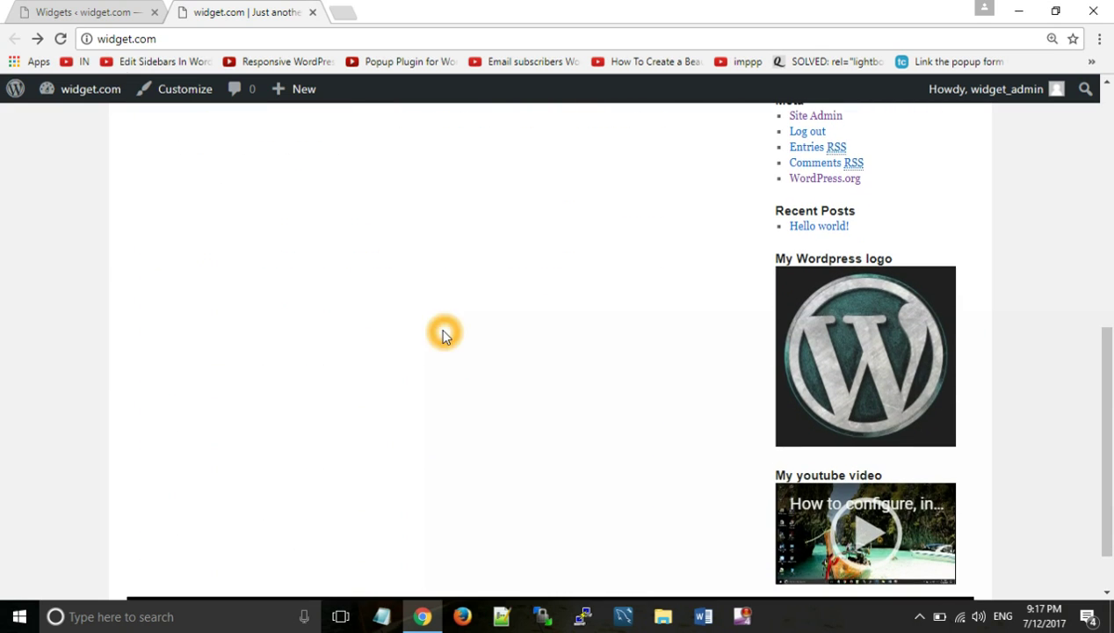
- Delete the "My youtube video" widget from the Primary Widget Area on the Widgets page
{"action": "left_click", "coordinate": [75, 10]}
{"action": "left_click", "coordinate": [655, 397]}
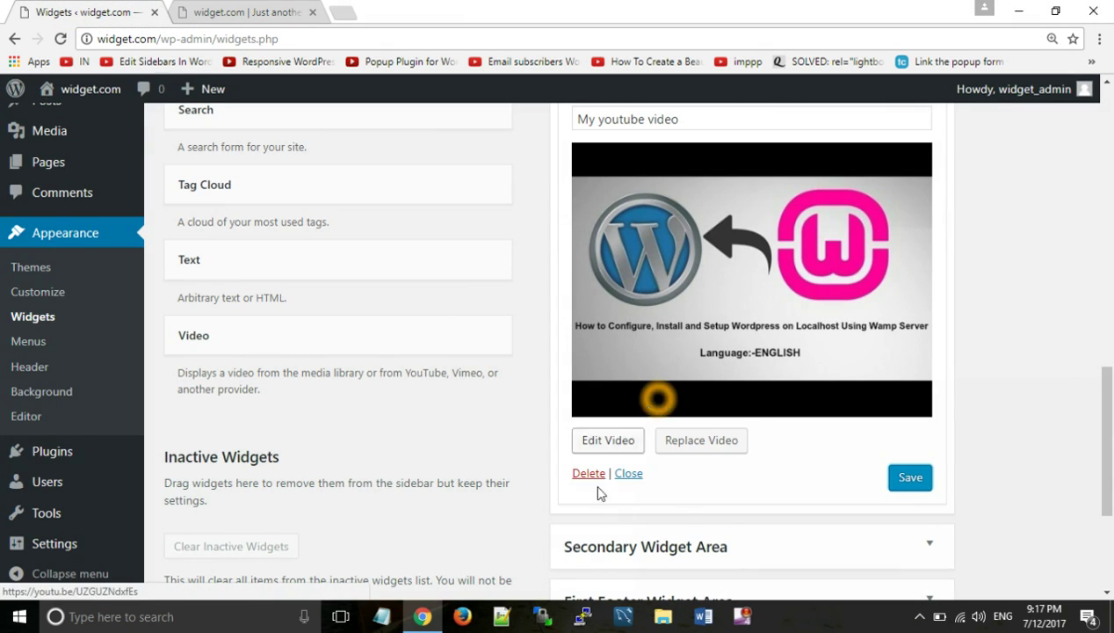
{"action": "left_click", "coordinate": [668, 498]}
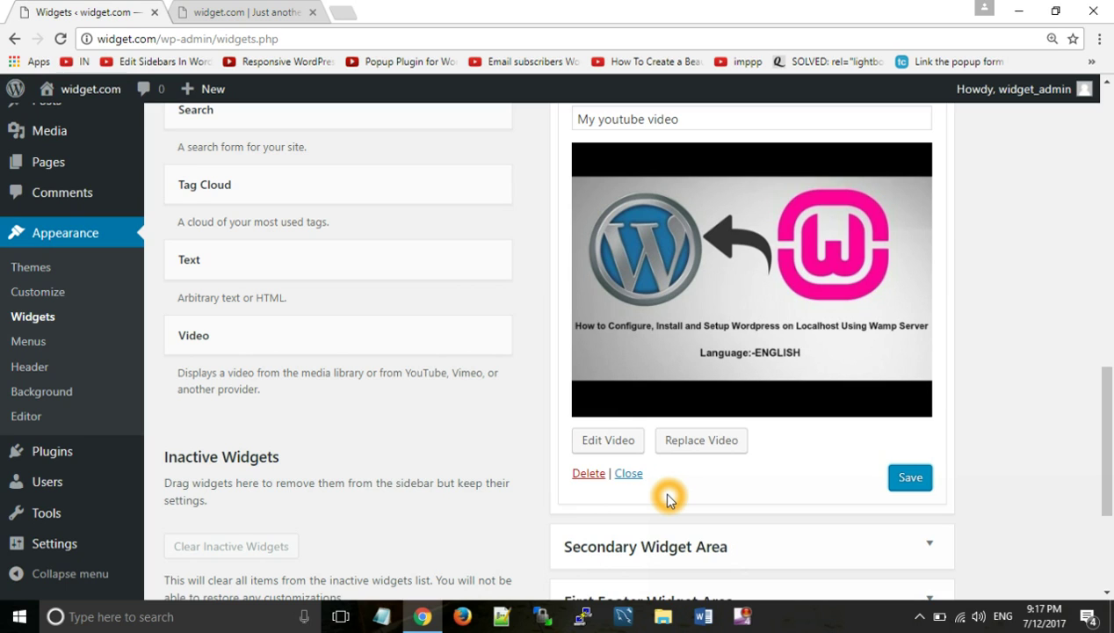
{"action": "left_click", "coordinate": [589, 475]}
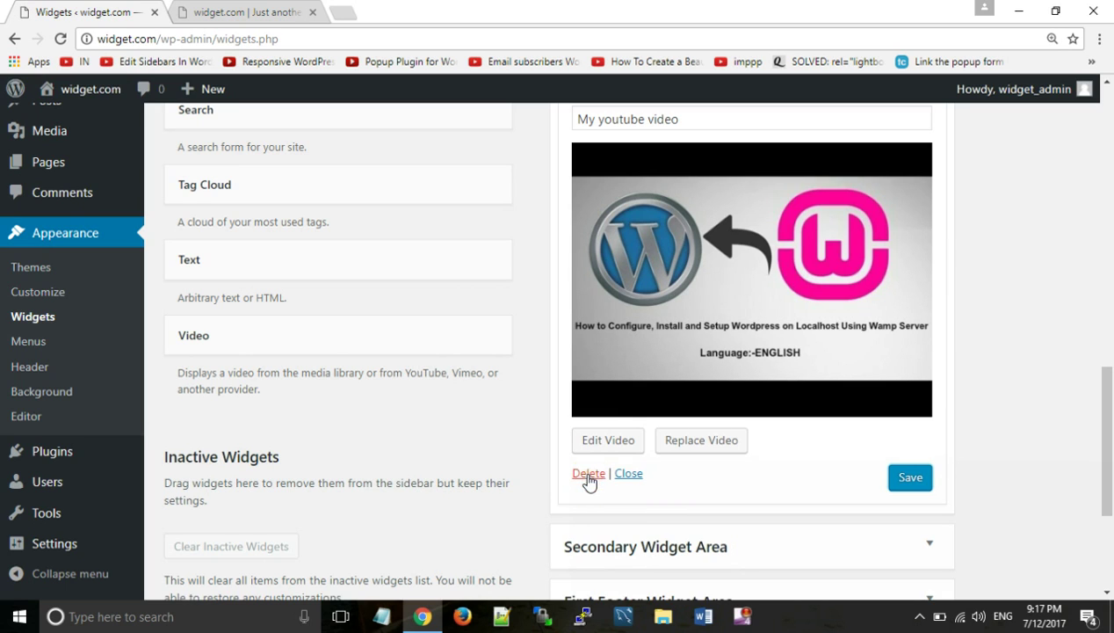
{"action": "left_click", "coordinate": [589, 475]}
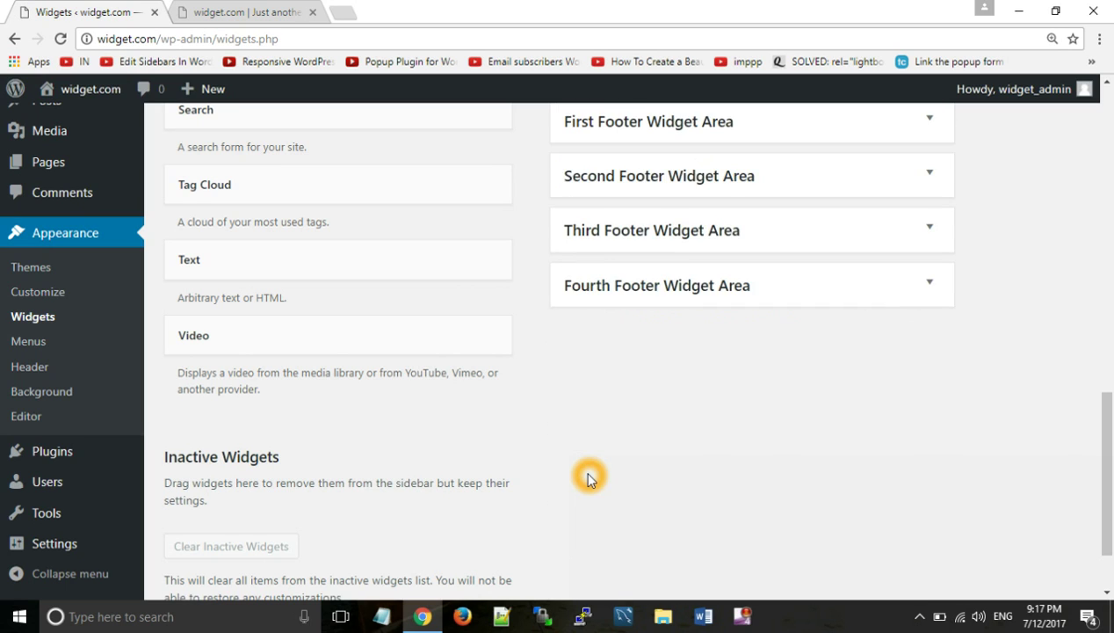
- Reload the site's front page and check the sidebar for the removed video
{"action": "scroll", "coordinate": [589, 477], "scroll_direction": "up", "scroll_amount": 5}
{"action": "left_click", "coordinate": [246, 11]}
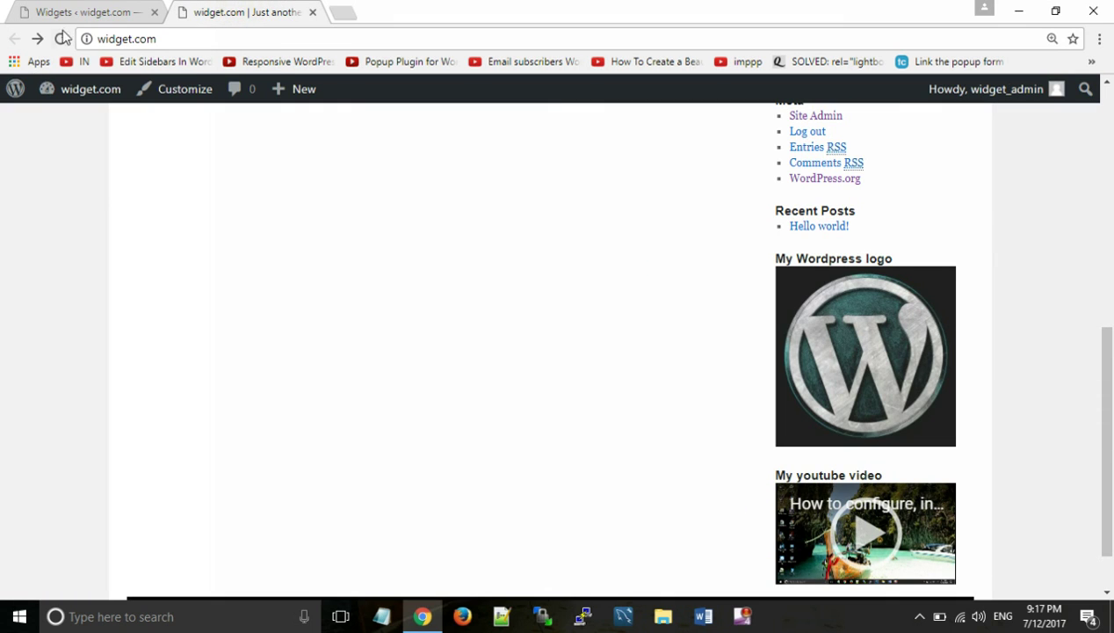
{"action": "key", "text": "F5"}
{"action": "left_click", "coordinate": [466, 290]}
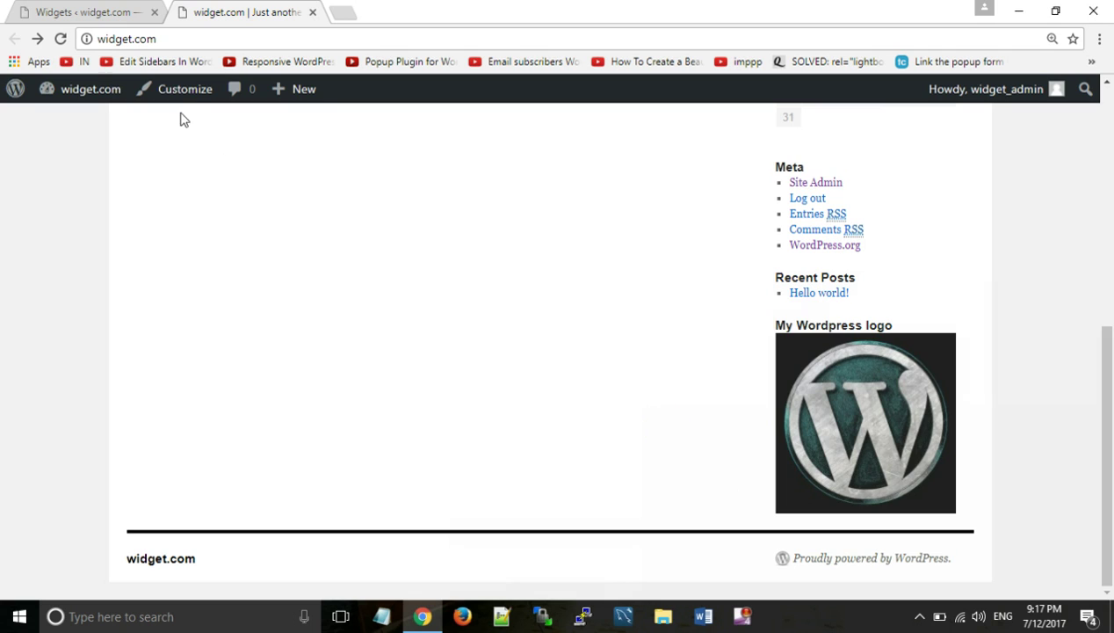
- Delete the Image widget containing the WordPress logo and reload the front page to check the sidebar
{"action": "left_click", "coordinate": [79, 11]}
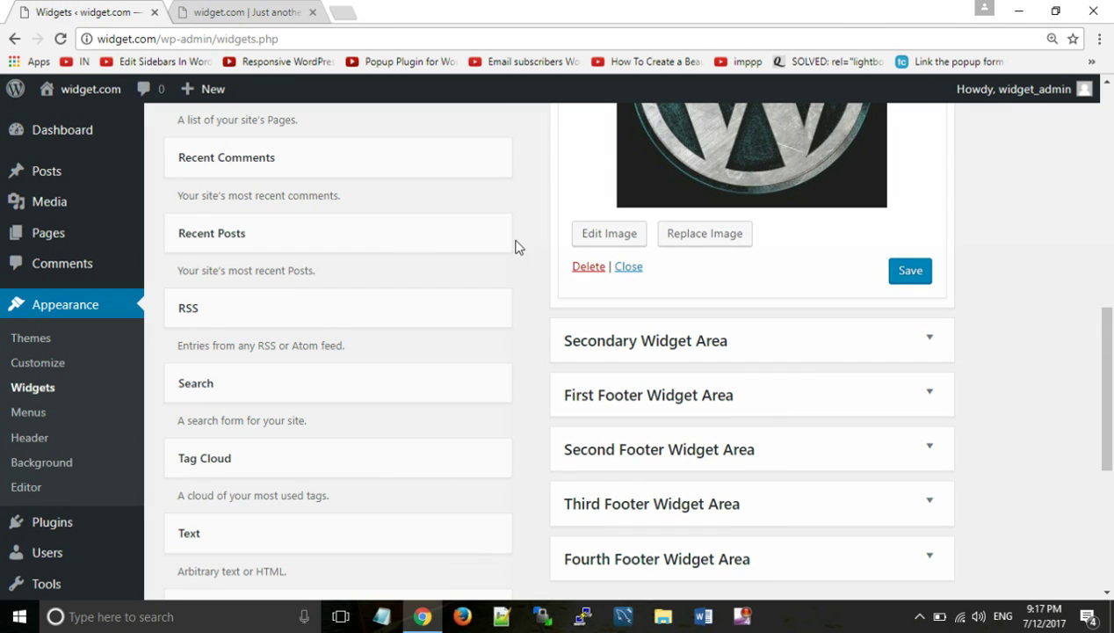
{"action": "left_click", "coordinate": [587, 266]}
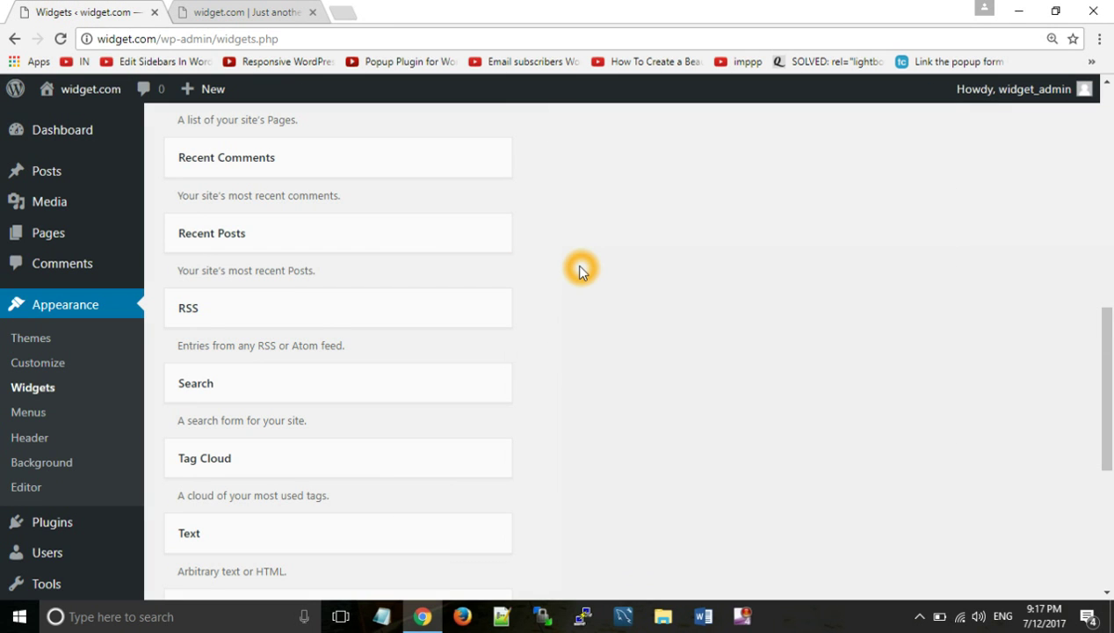
{"action": "left_click", "coordinate": [186, 10]}
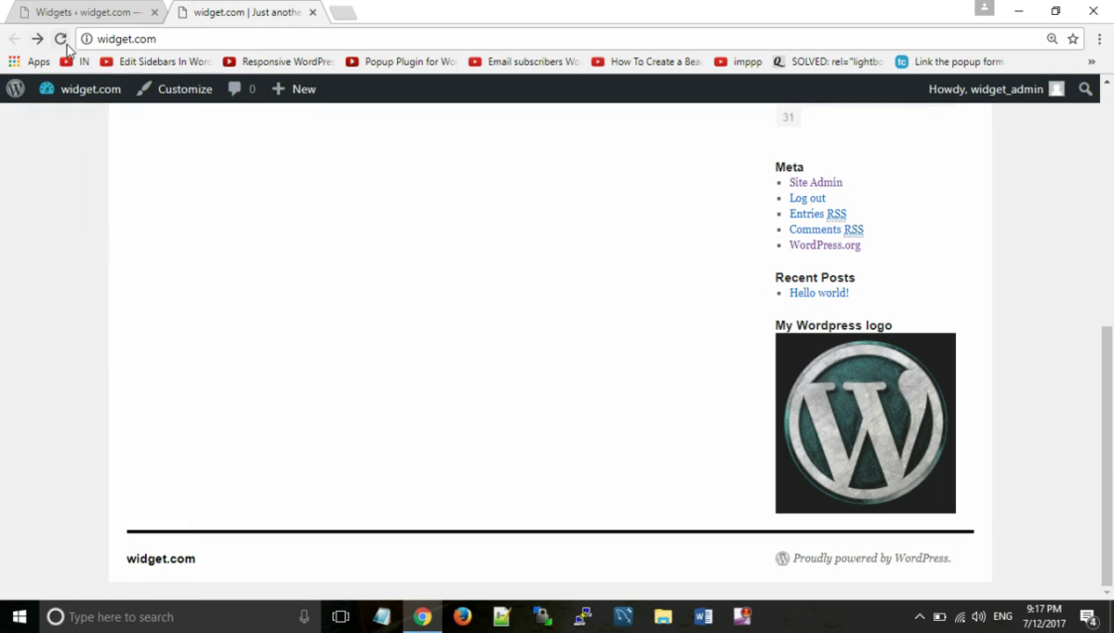
{"action": "left_click", "coordinate": [63, 41]}
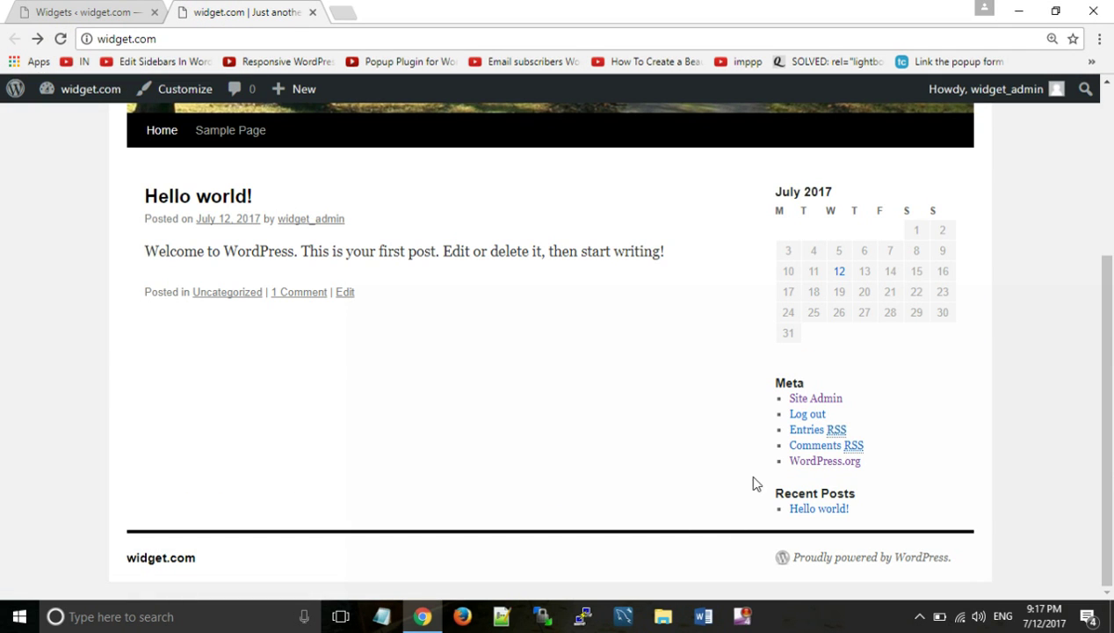
- Return to the site's admin area and open the page for adding new plugins
{"action": "left_click", "coordinate": [44, 12]}
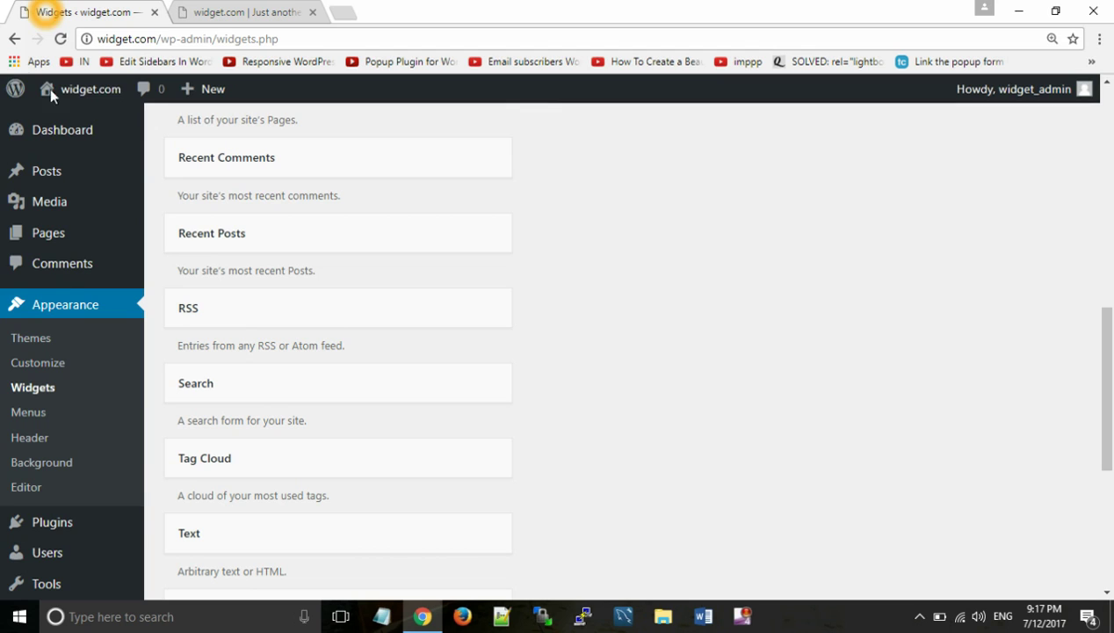
{"action": "mouse_move", "coordinate": [76, 523]}
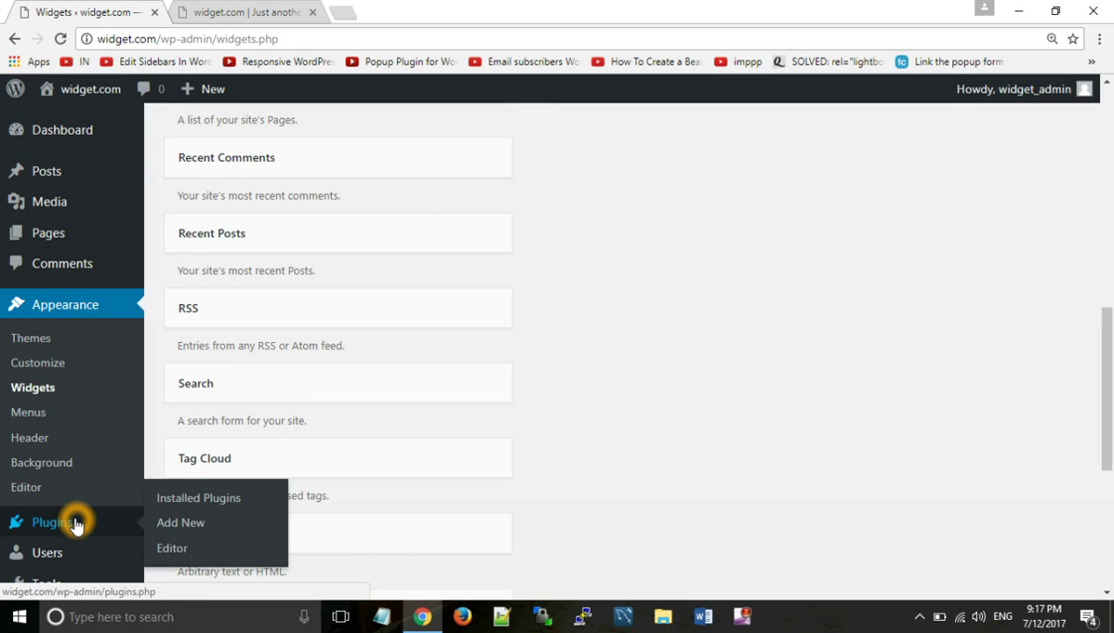
{"action": "left_click", "coordinate": [176, 522]}
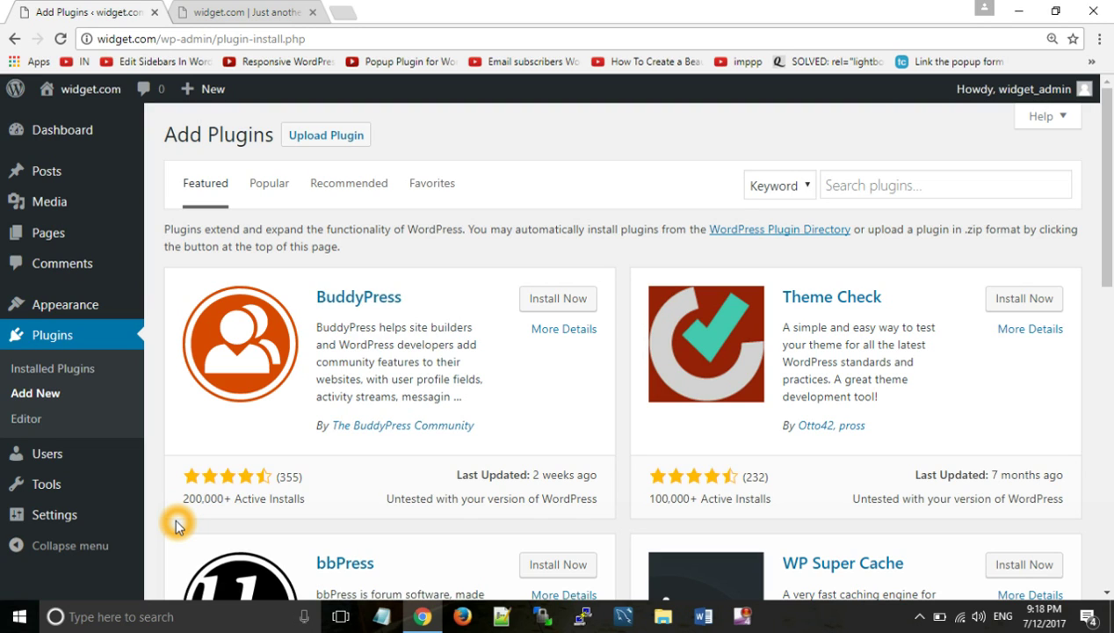
{"action": "mouse_move", "coordinate": [70, 251]}
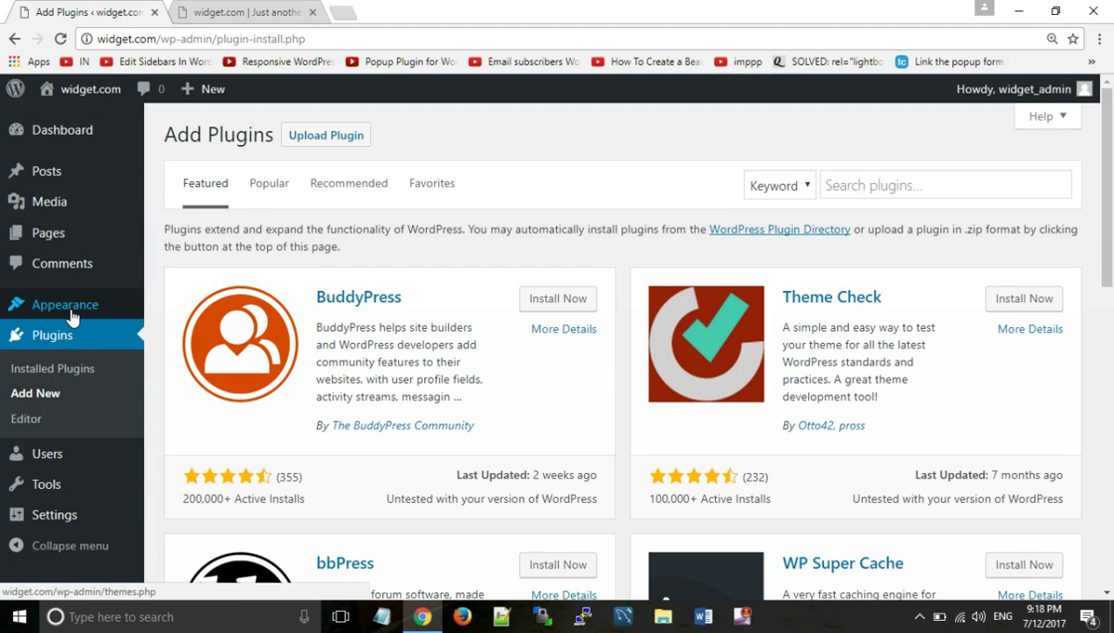
- Go to the Widgets page and add a Text widget to the Primary Widget Area
{"action": "mouse_move", "coordinate": [70, 308]}
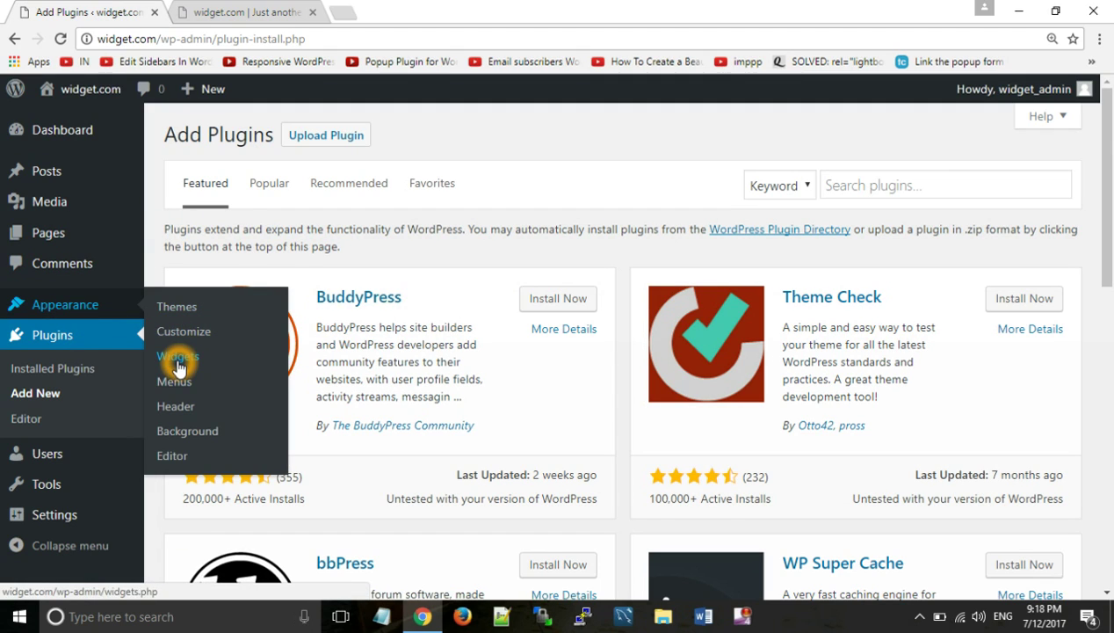
{"action": "left_click", "coordinate": [171, 315]}
{"action": "left_click", "coordinate": [187, 357]}
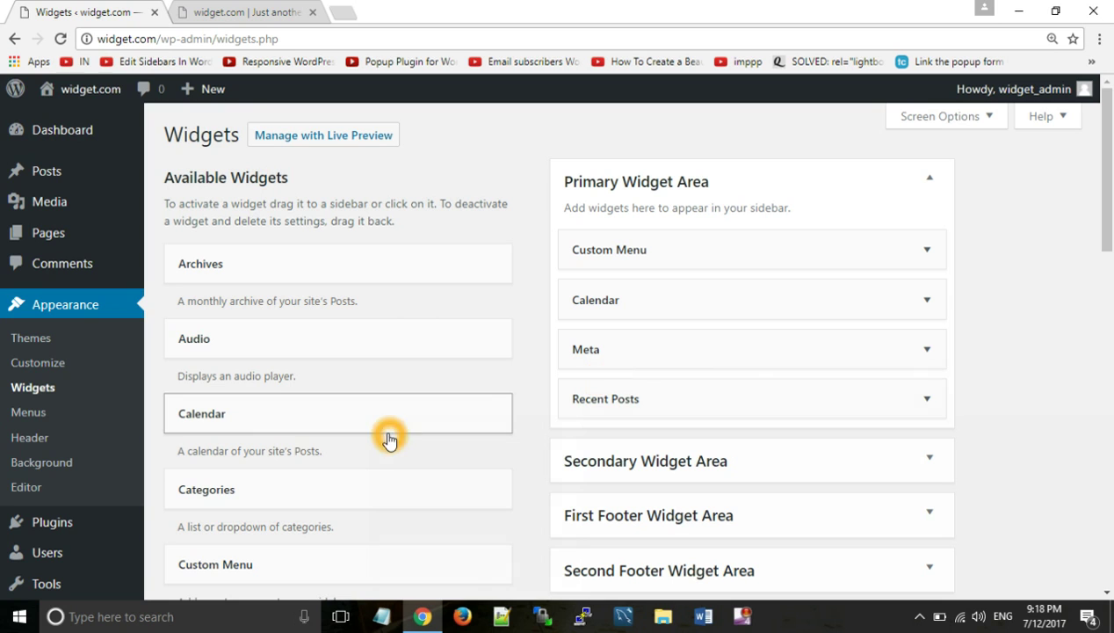
{"action": "scroll", "coordinate": [385, 431], "scroll_direction": "down", "scroll_amount": 2}
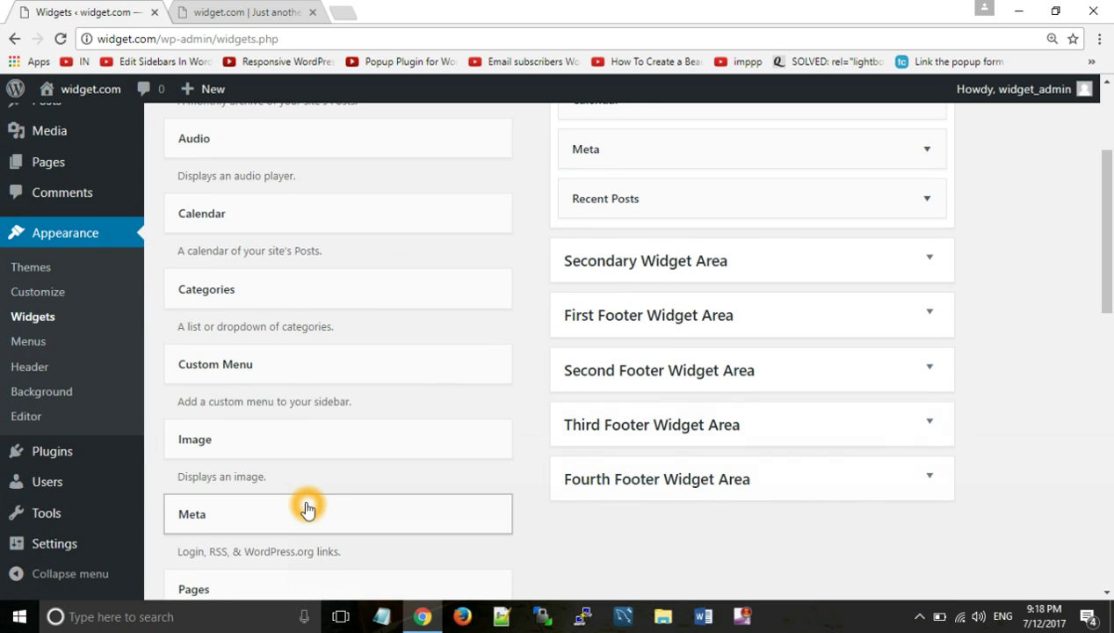
{"action": "scroll", "coordinate": [306, 510], "scroll_direction": "down", "scroll_amount": 7}
{"action": "left_click", "coordinate": [279, 391]}
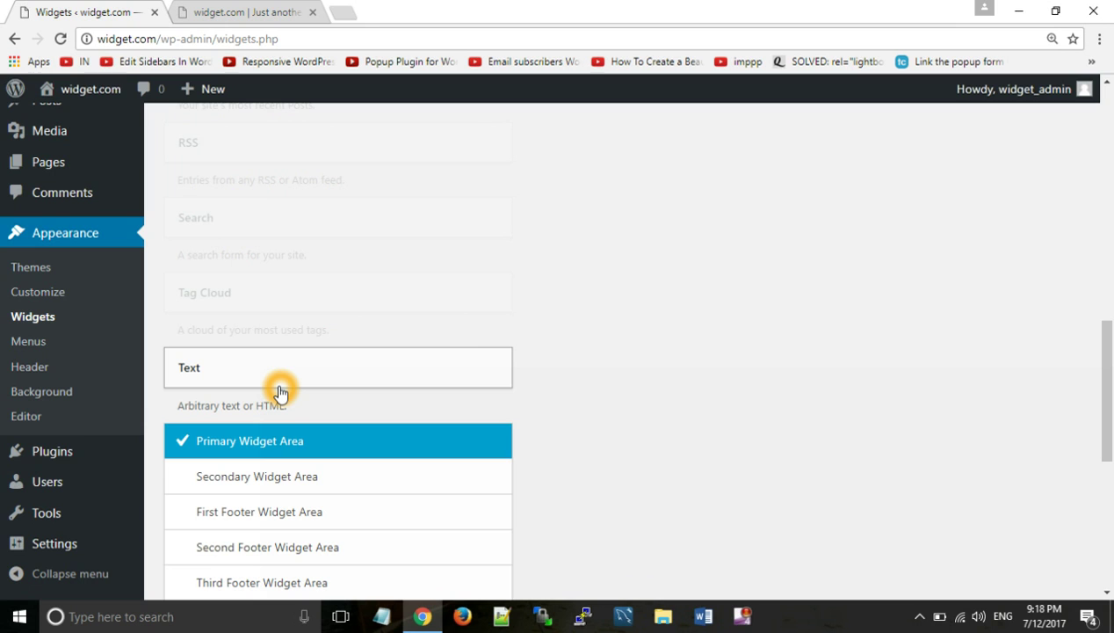
{"action": "scroll", "coordinate": [390, 450], "scroll_direction": "down", "scroll_amount": 2}
{"action": "left_click", "coordinate": [369, 440]}
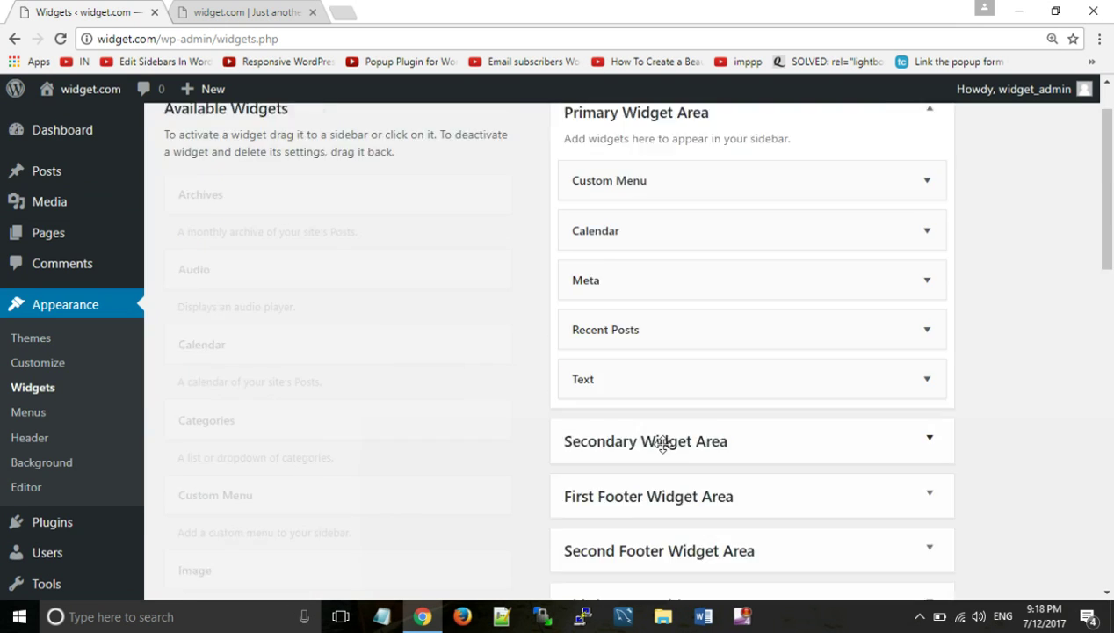
- Examine the title field and visual editor options of the new Text widget, then collapse it
{"action": "scroll", "coordinate": [664, 446], "scroll_direction": "down", "scroll_amount": 2}
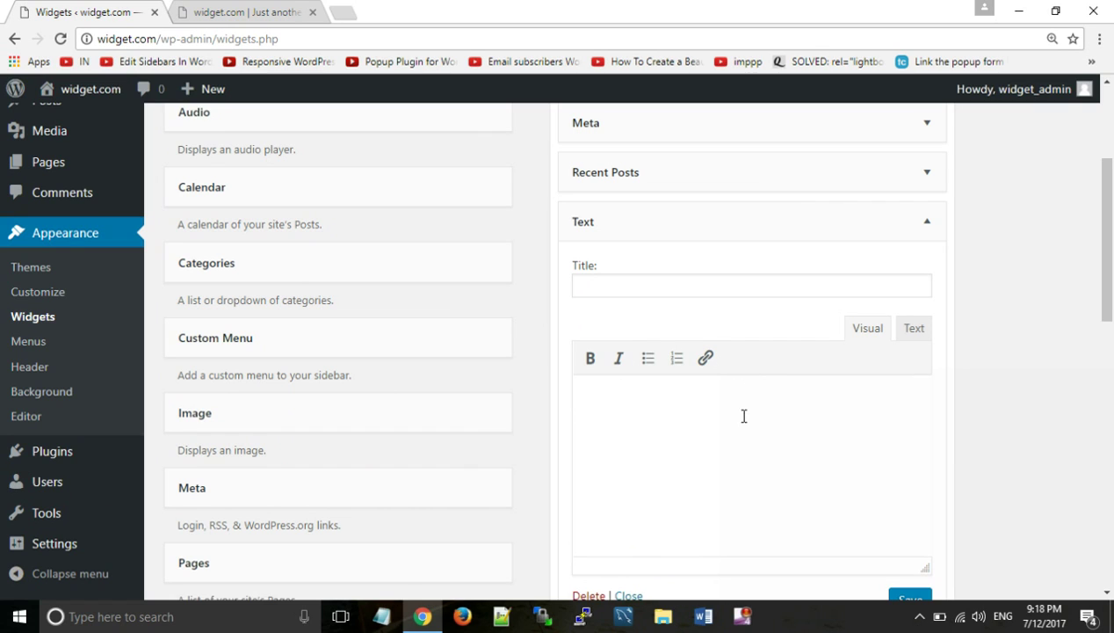
{"action": "left_click", "coordinate": [713, 404]}
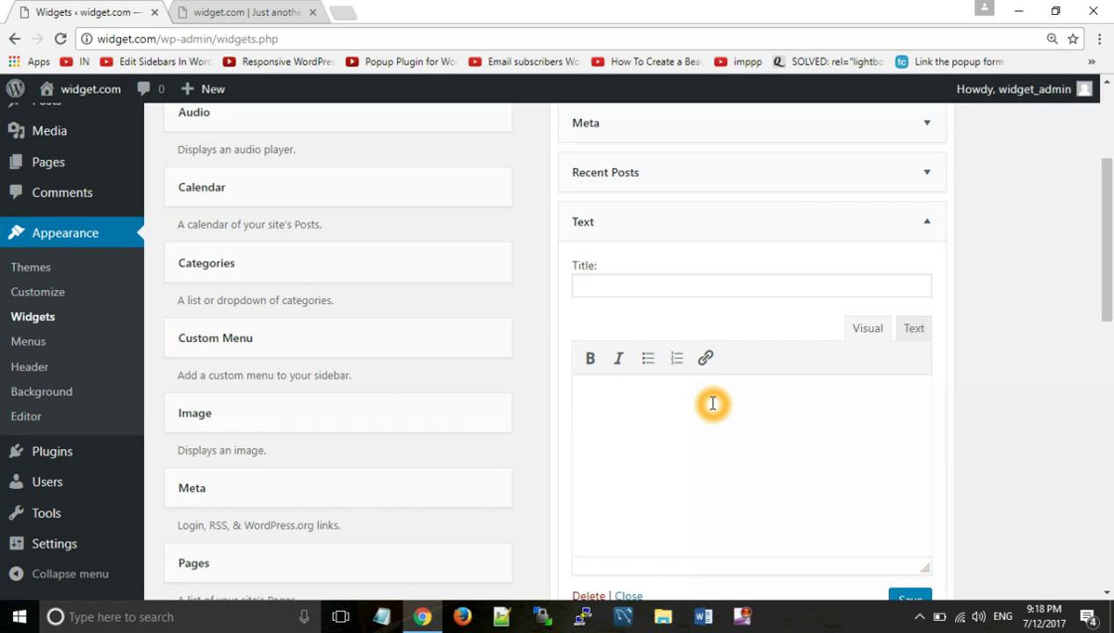
{"action": "left_click", "coordinate": [895, 361]}
{"action": "scroll", "coordinate": [897, 361], "scroll_direction": "down", "scroll_amount": 1}
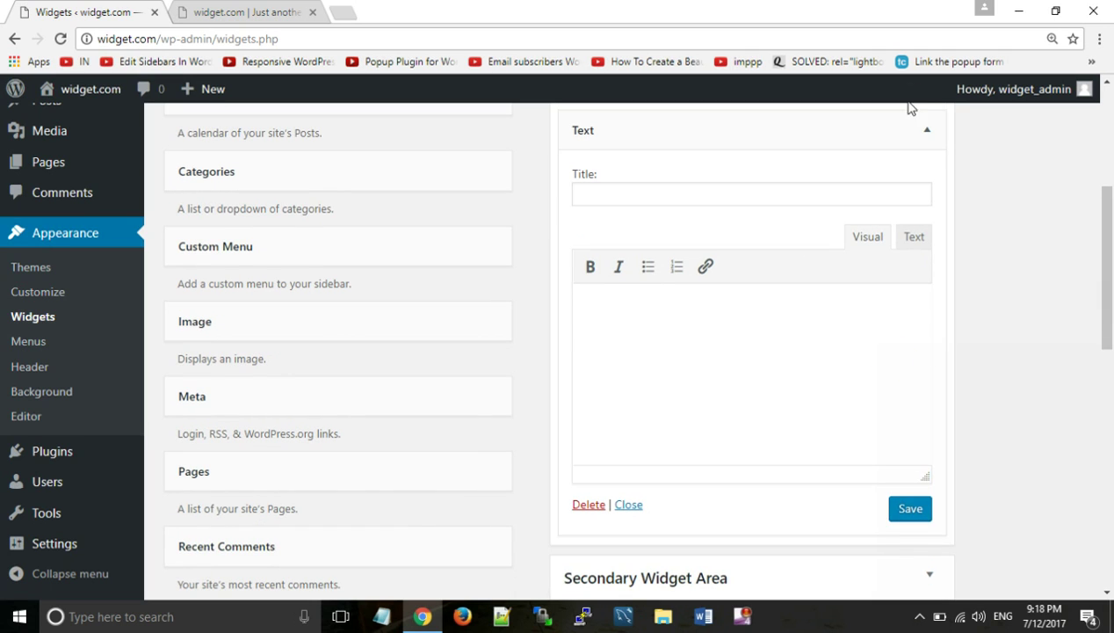
{"action": "left_click", "coordinate": [926, 130]}
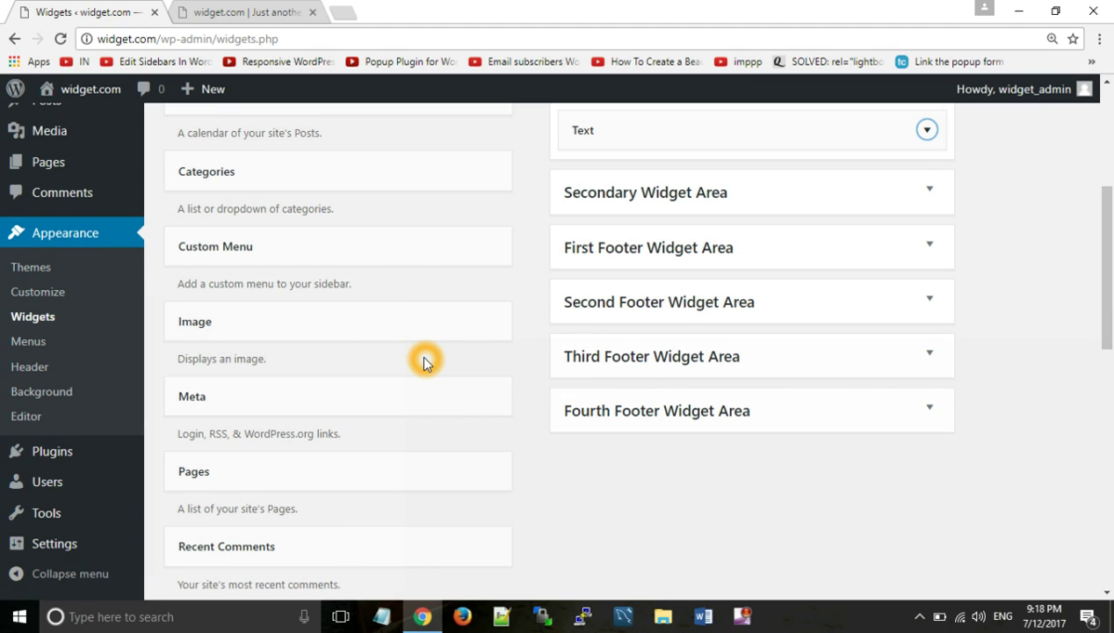
- Open the page for adding new plugins and search for "black"
{"action": "scroll", "coordinate": [423, 362], "scroll_direction": "up", "scroll_amount": 4}
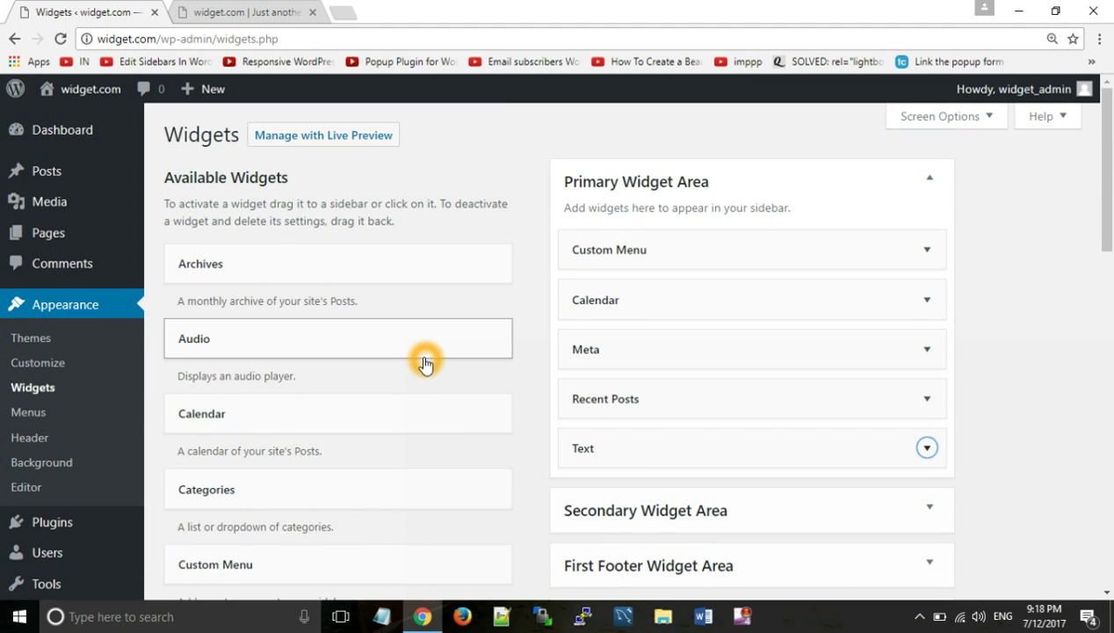
{"action": "scroll", "coordinate": [423, 362], "scroll_direction": "down", "scroll_amount": 9}
{"action": "mouse_move", "coordinate": [54, 449]}
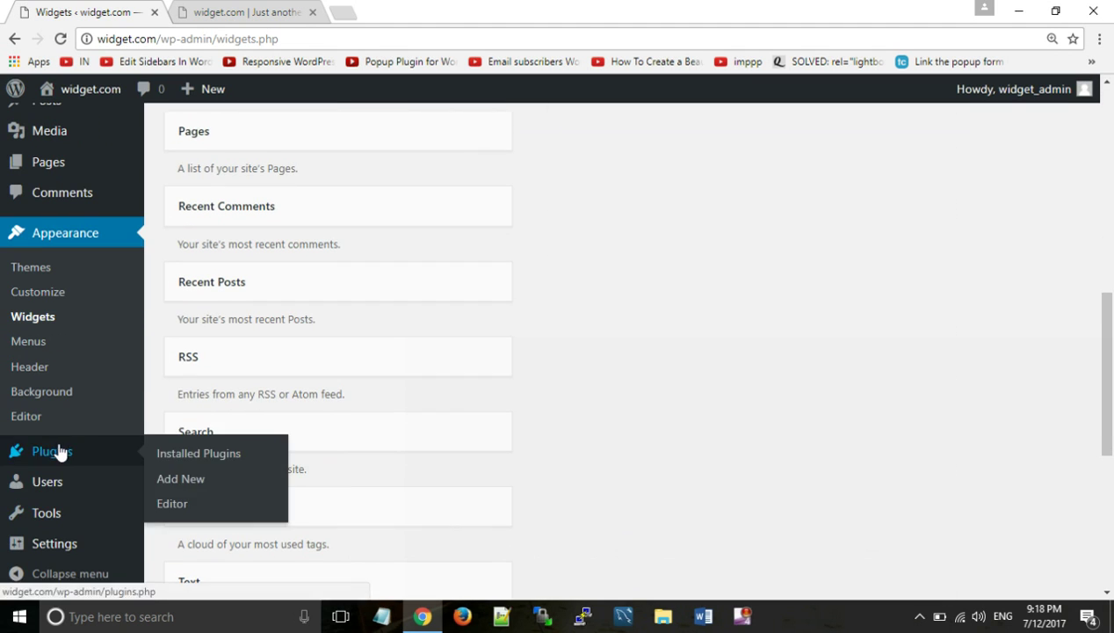
{"action": "left_click", "coordinate": [164, 480]}
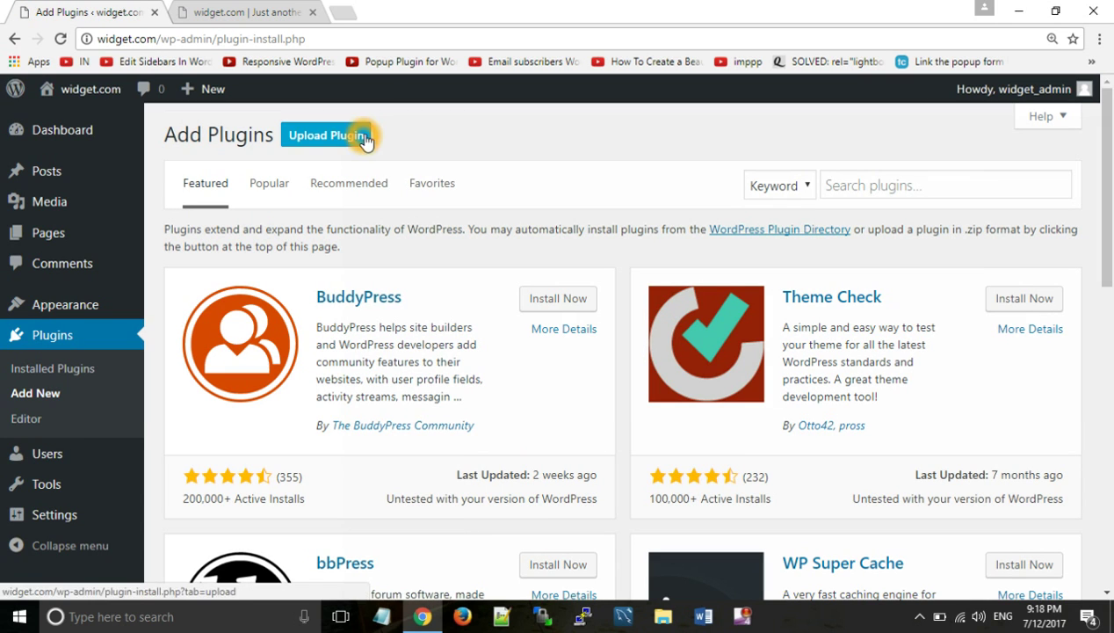
{"action": "left_click", "coordinate": [874, 185]}
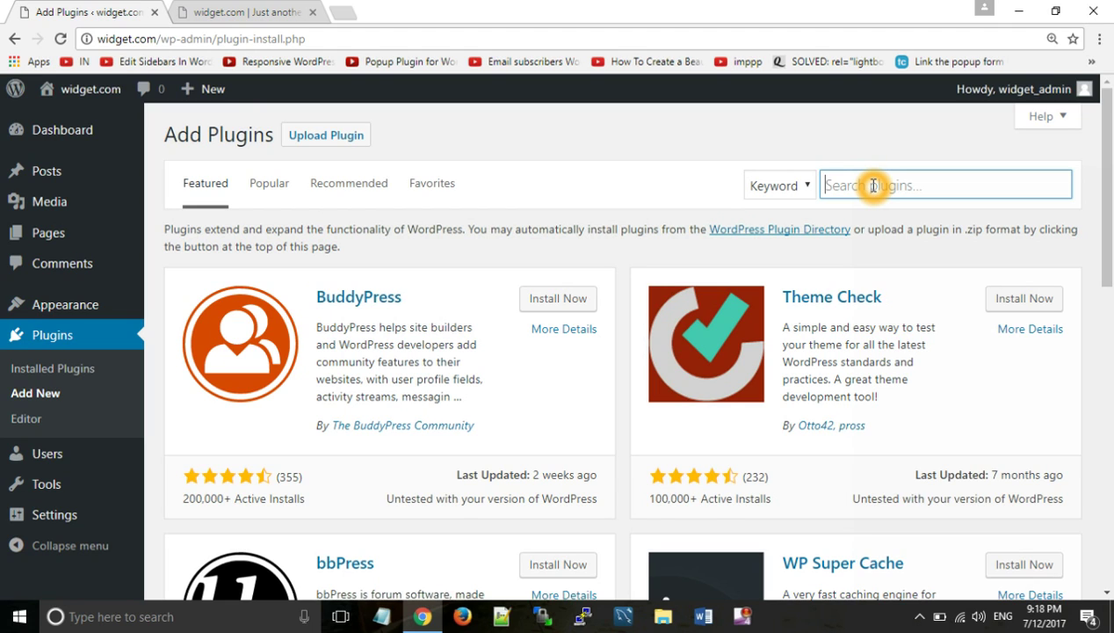
{"action": "type", "text": "black"}
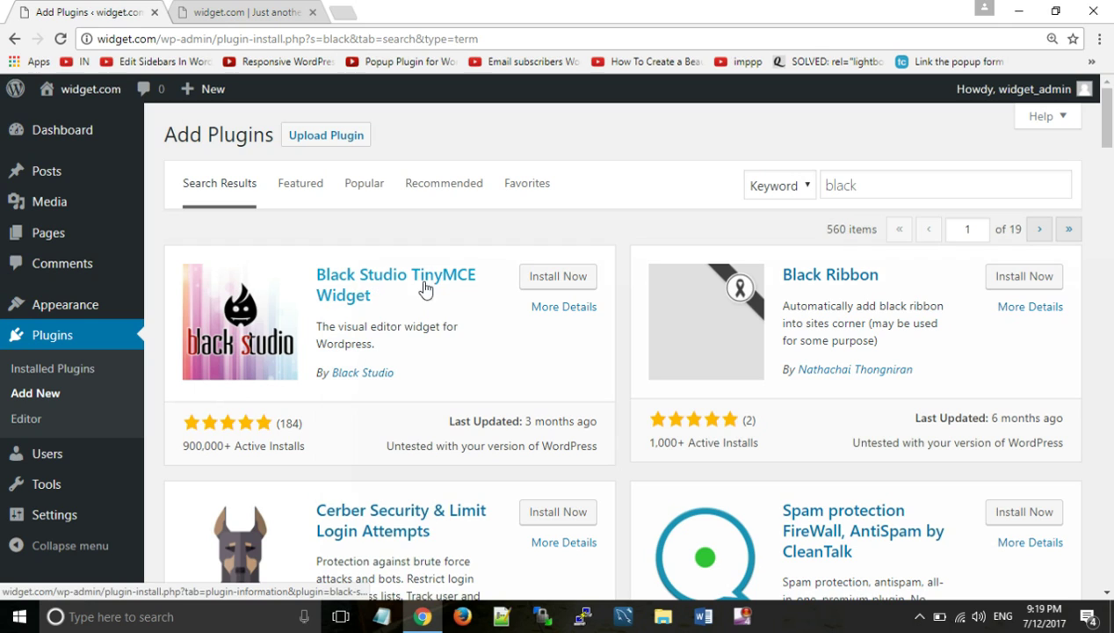
- Install and activate the Black Studio TinyMCE Widget plugin
{"action": "left_click", "coordinate": [549, 277]}
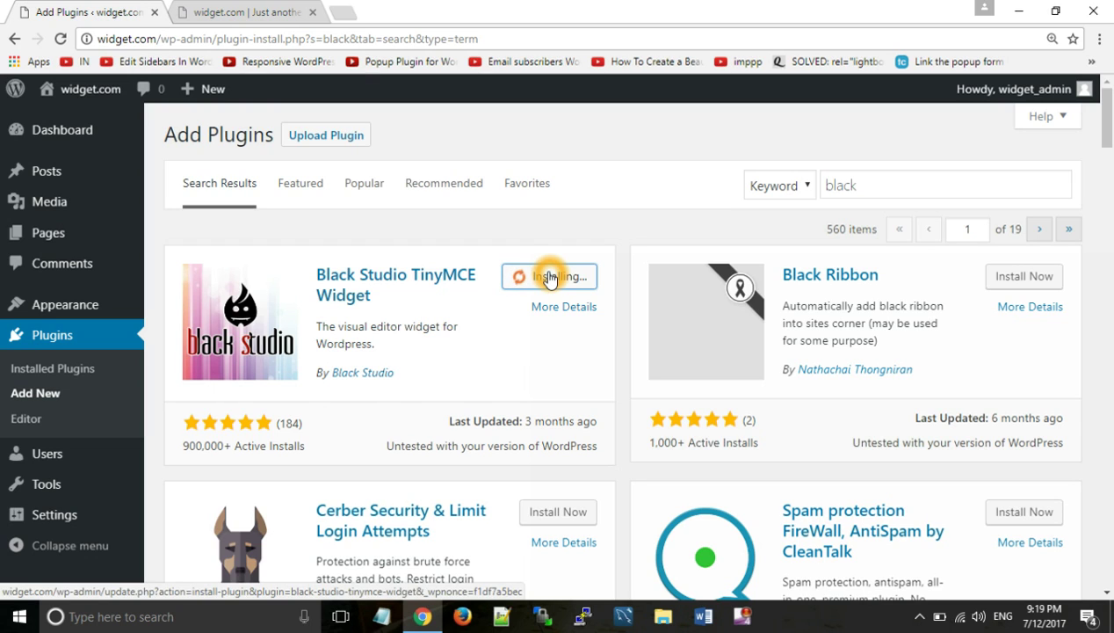
{"action": "left_click", "coordinate": [564, 279]}
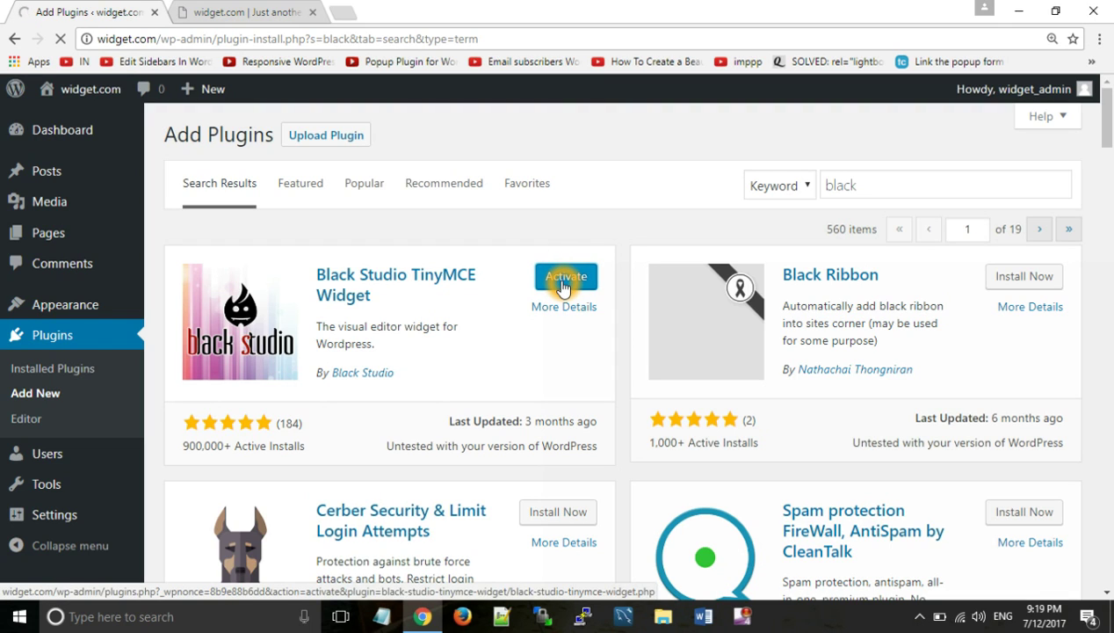
{"action": "left_click", "coordinate": [562, 279]}
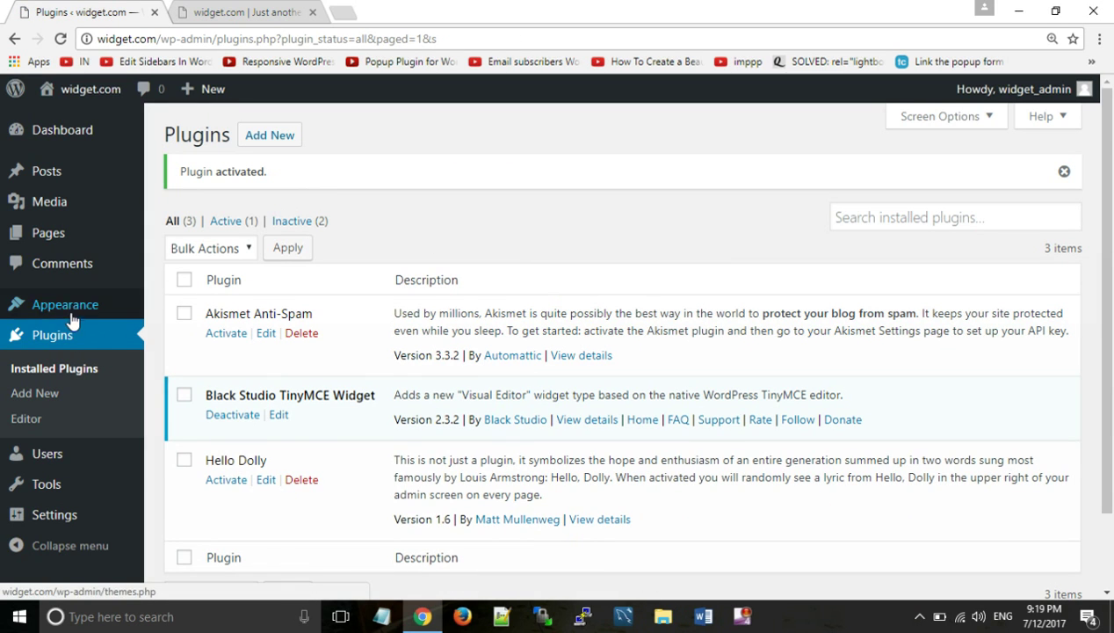
- Return to the Widgets page and add the Visual Editor widget to the Primary Widget Area
{"action": "mouse_move", "coordinate": [69, 310]}
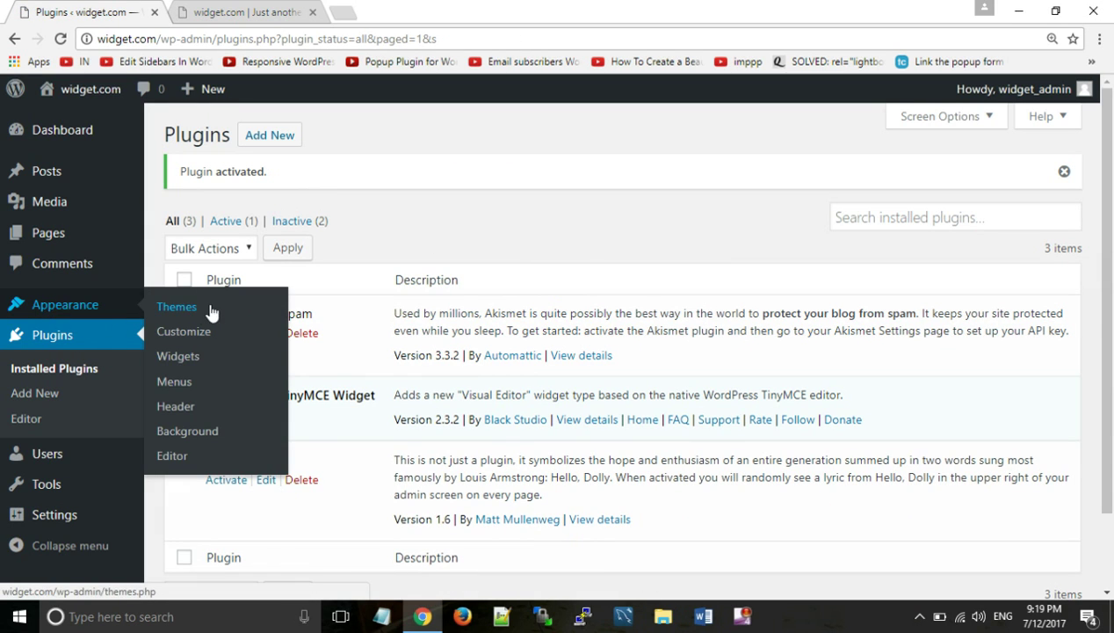
{"action": "left_click", "coordinate": [177, 359]}
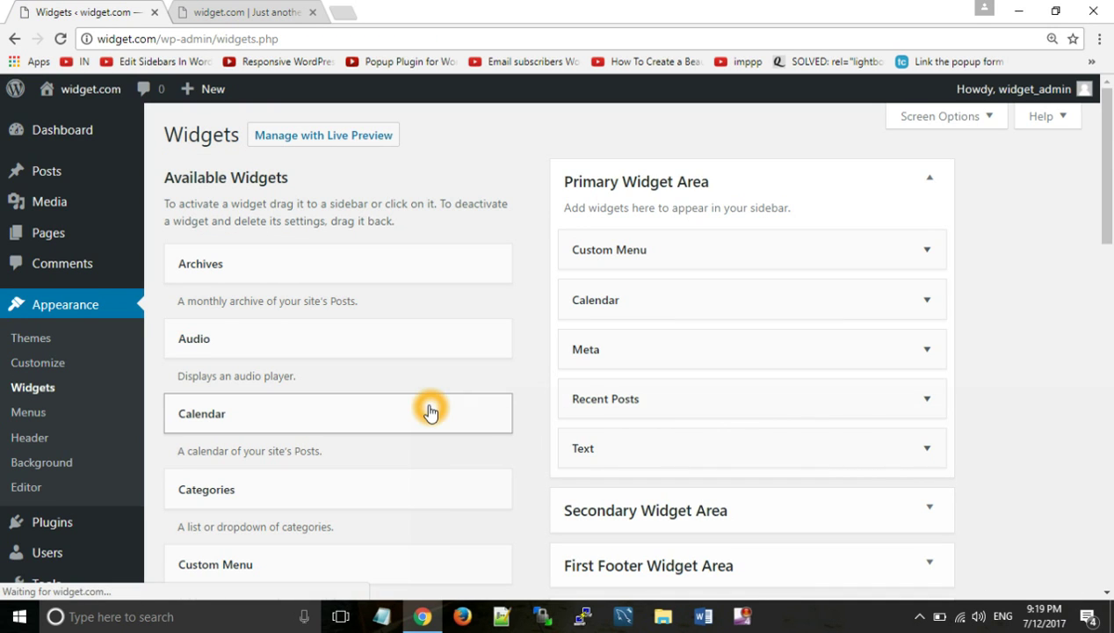
{"action": "scroll", "coordinate": [428, 405], "scroll_direction": "down", "scroll_amount": 3}
{"action": "scroll", "coordinate": [421, 362], "scroll_direction": "down", "scroll_amount": 6}
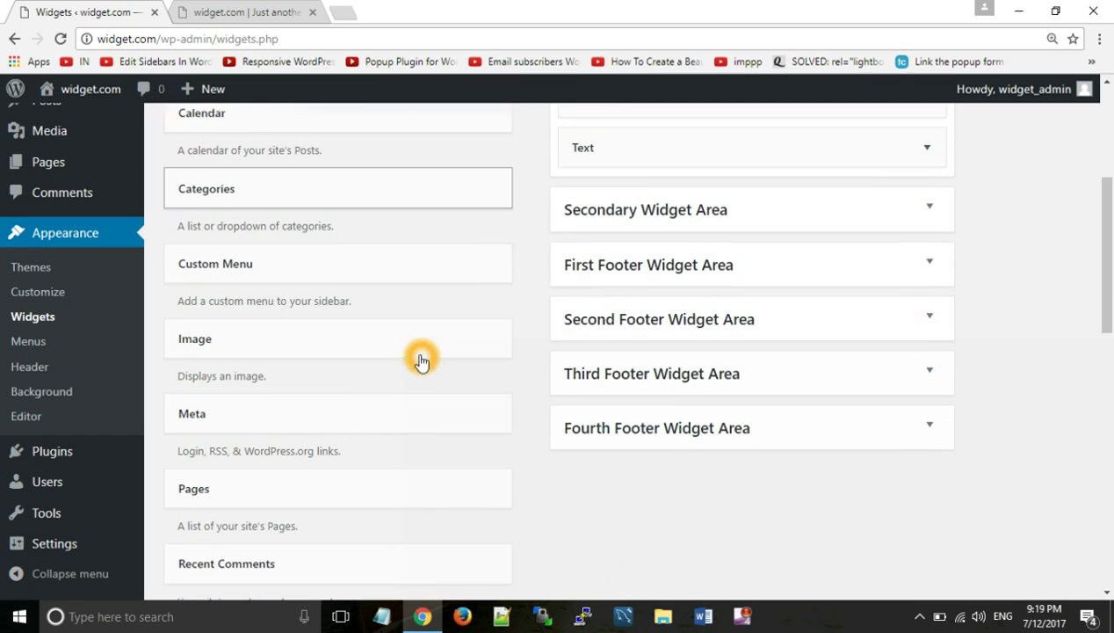
{"action": "scroll", "coordinate": [384, 365], "scroll_direction": "down", "scroll_amount": 1}
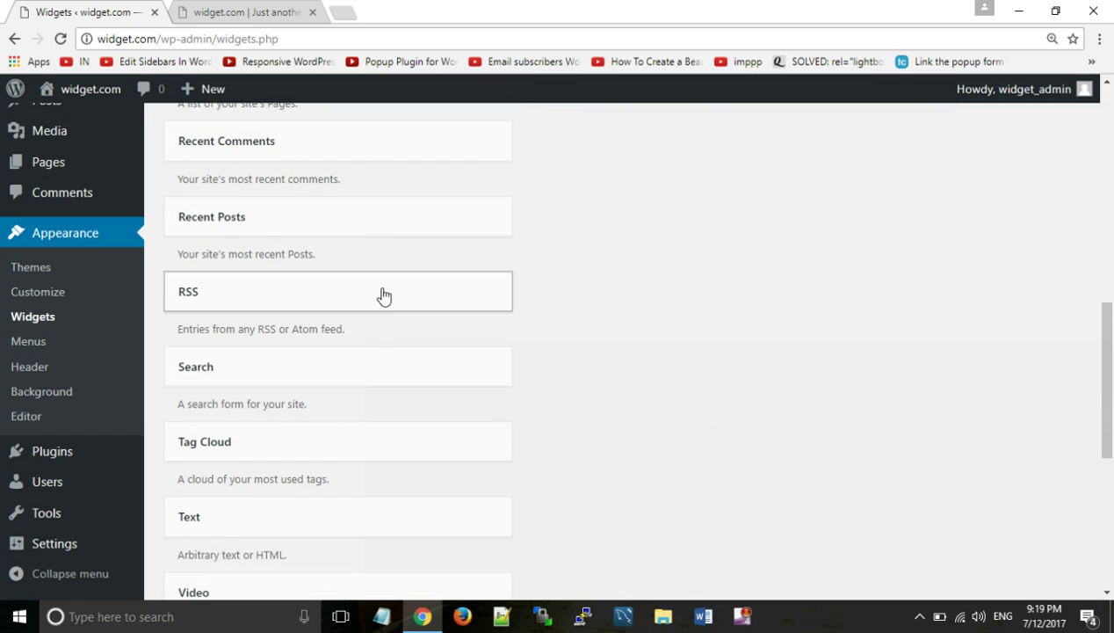
{"action": "left_click", "coordinate": [380, 290]}
{"action": "left_click", "coordinate": [1109, 359]}
{"action": "left_click_drag", "start_coordinate": [1109, 358], "coordinate": [1109, 435]}
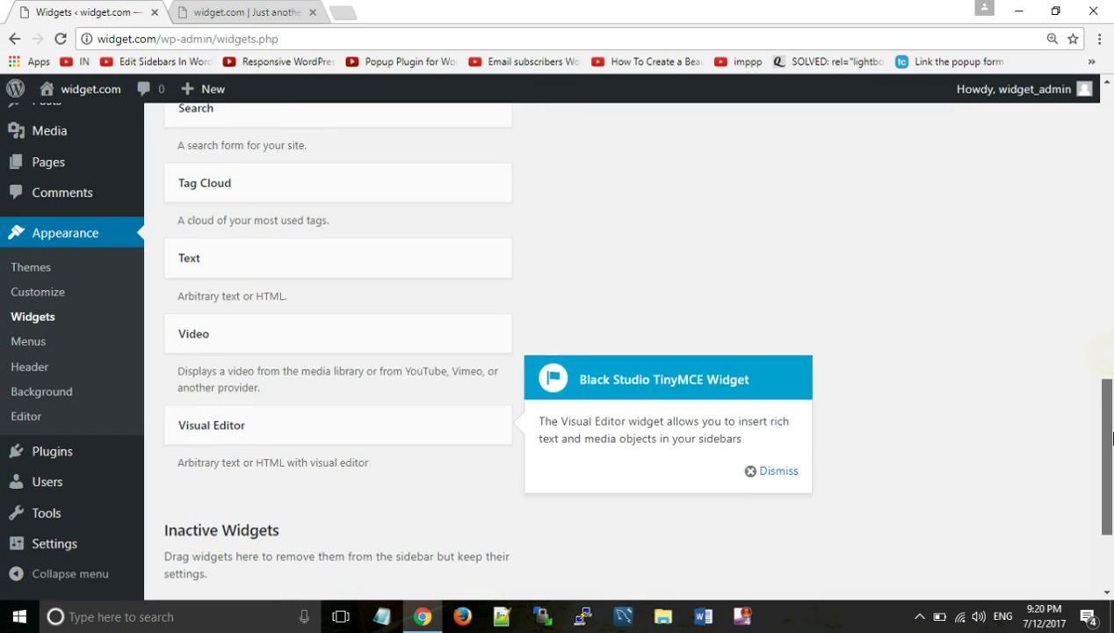
{"action": "left_click", "coordinate": [271, 423]}
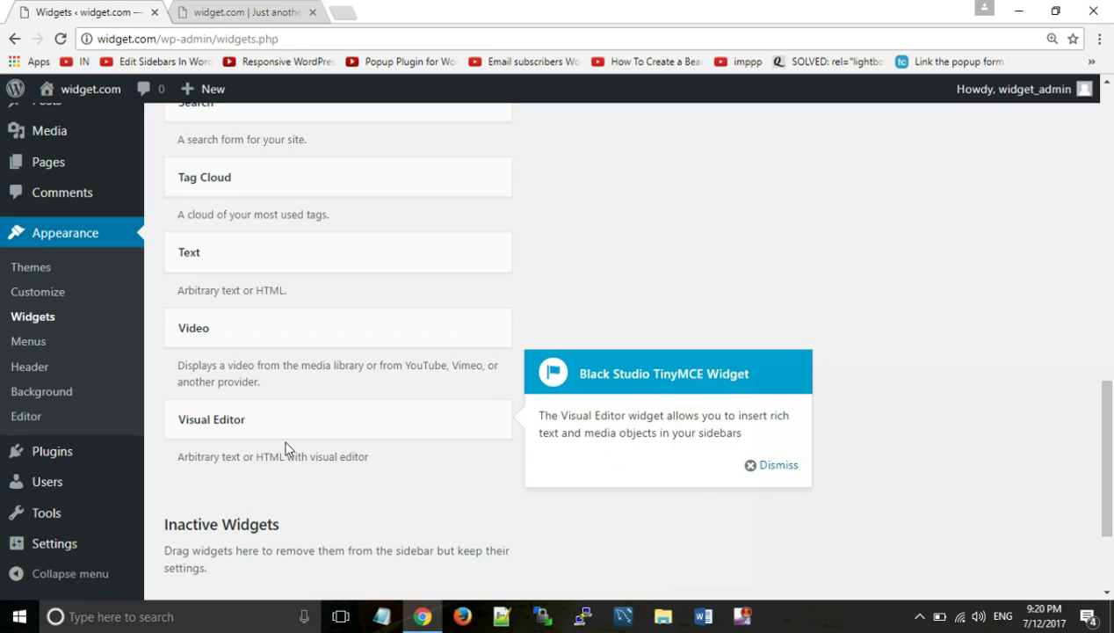
{"action": "left_click", "coordinate": [335, 437]}
{"action": "left_click_drag", "start_coordinate": [332, 435], "coordinate": [722, 172]}
{"action": "left_click", "coordinate": [365, 344]}
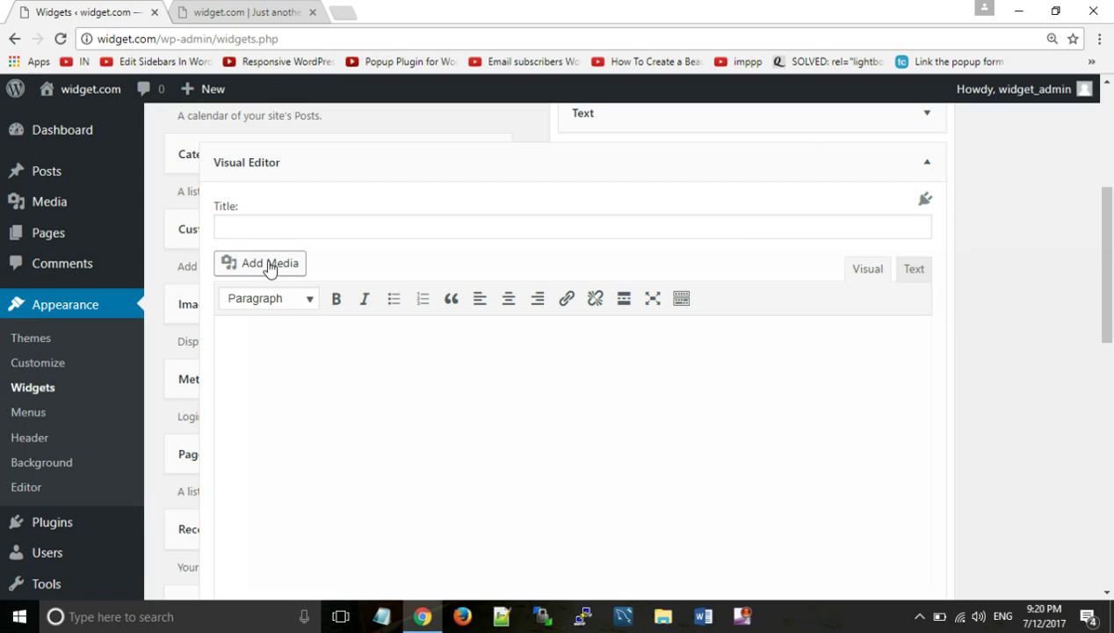
- Set the Visual Editor widget's title to "My visual editor wiget"
{"action": "left_click", "coordinate": [279, 229]}
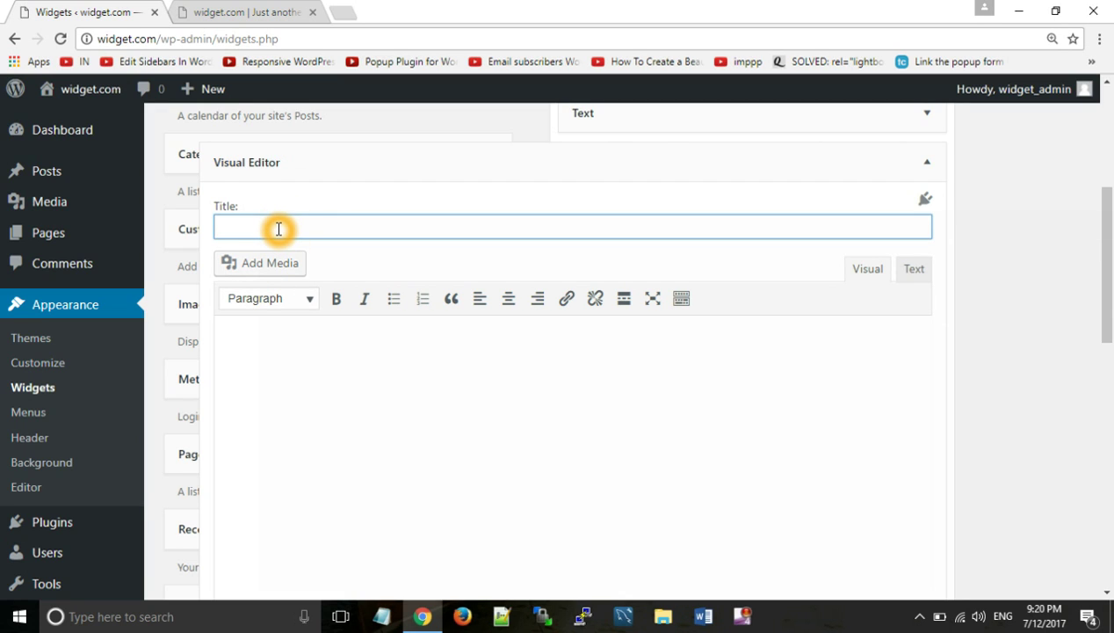
{"action": "type", "text": "My visi"}
{"action": "type", "text": "ual editor wiget"}
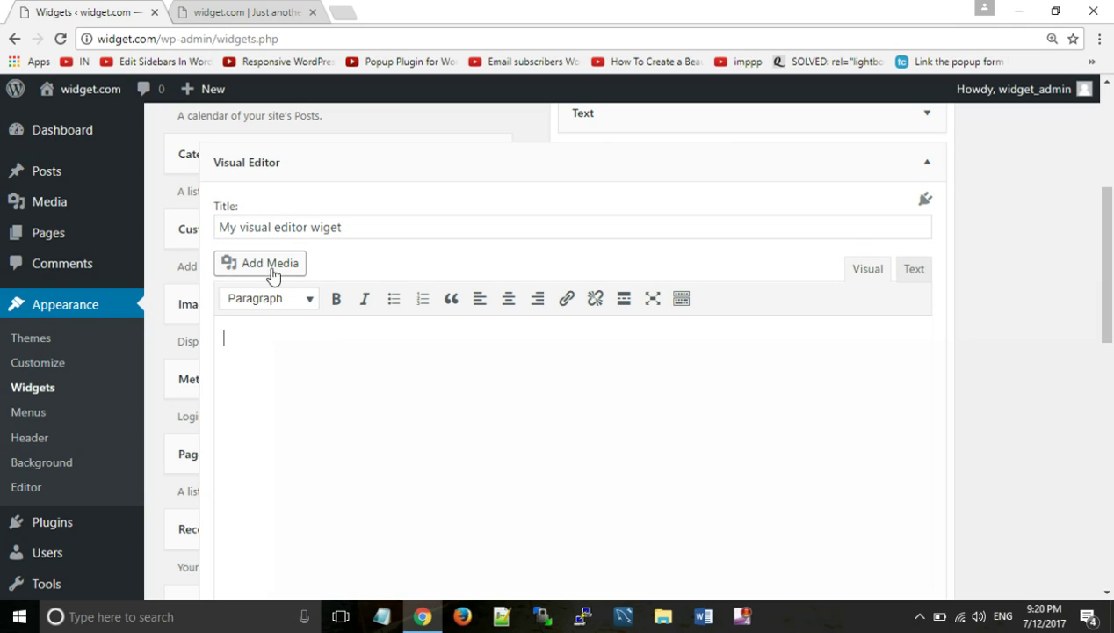
- Insert wordpress-1810453_960_720.jpg from the media library into the Visual Editor widget and shrink the image slightly
{"action": "left_click", "coordinate": [268, 266]}
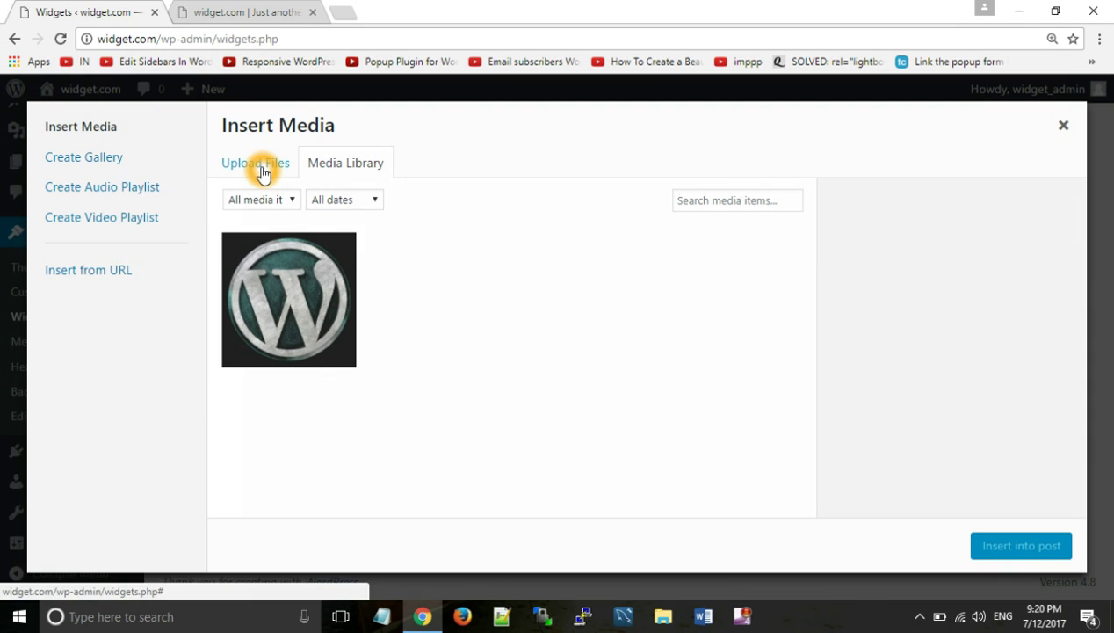
{"action": "left_click", "coordinate": [296, 274]}
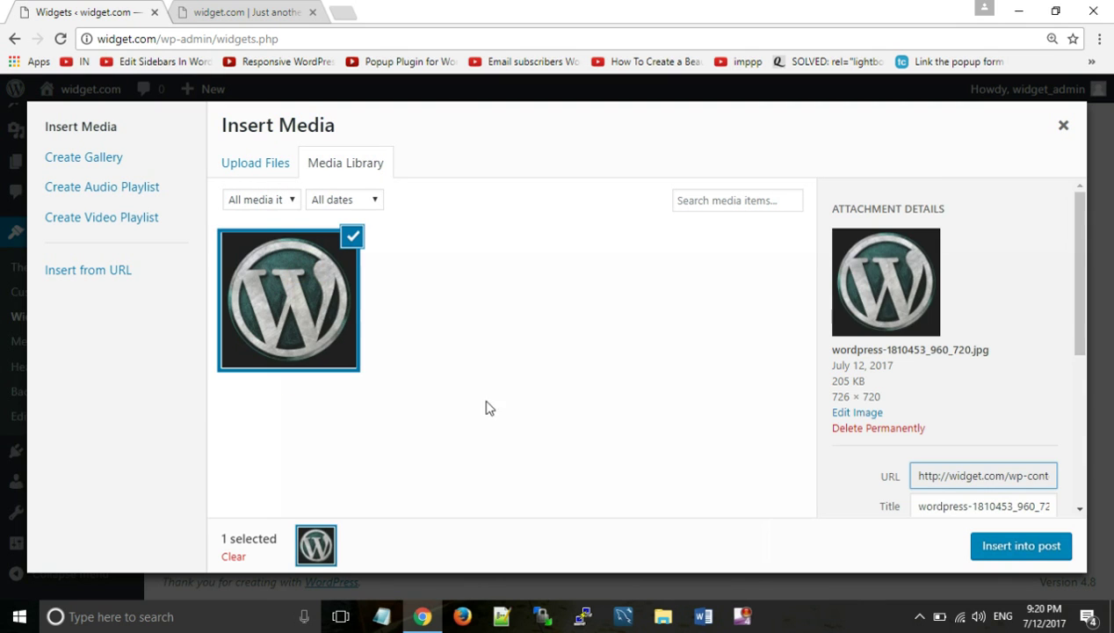
{"action": "left_click", "coordinate": [975, 549]}
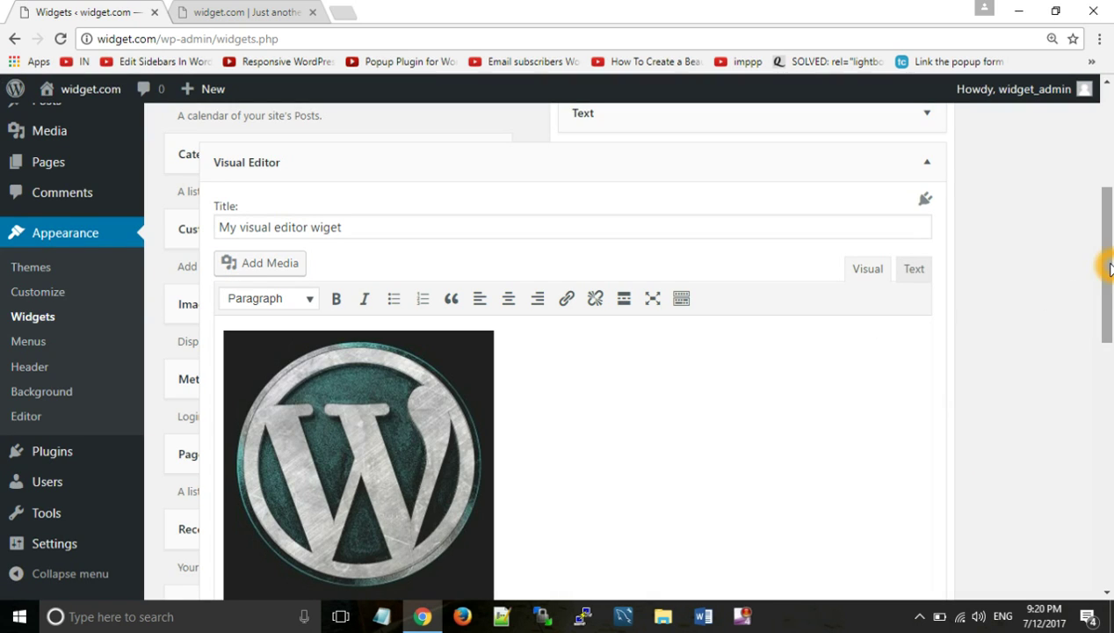
{"action": "left_click", "coordinate": [313, 412]}
{"action": "left_click_drag", "start_coordinate": [494, 333], "coordinate": [482, 425]}
- Write "In this tutorial we are going to see how to manage widgets." below the image in the Visual Editor widget
{"action": "left_click", "coordinate": [483, 461]}
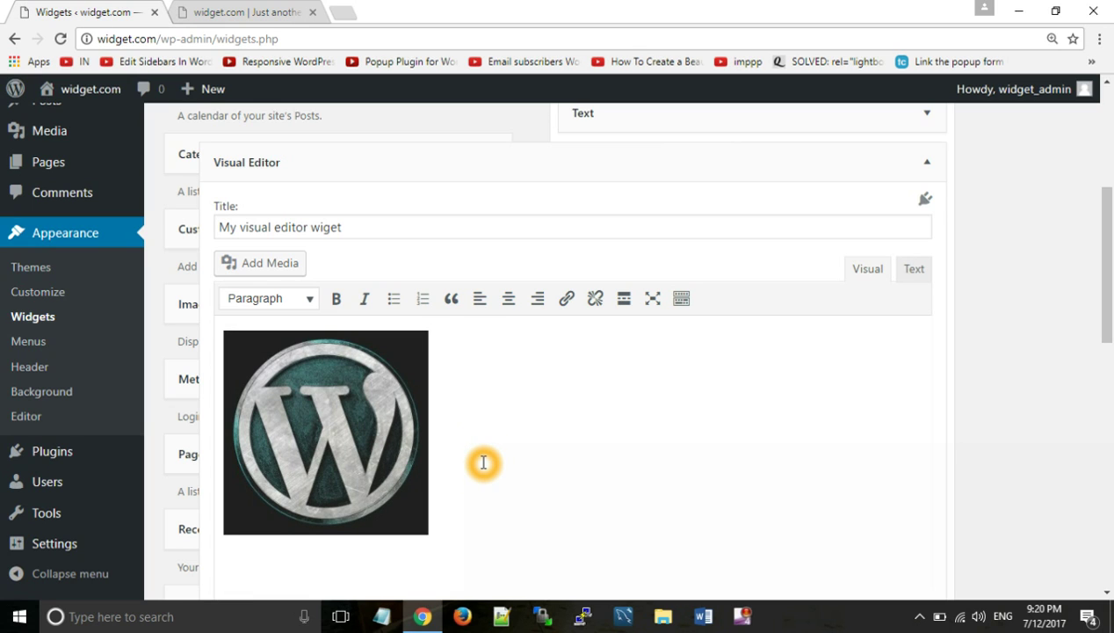
{"action": "type", "text": "In"}
{"action": "type", "text": " tho"}
{"action": "type", "text": "is "}
{"action": "type", "text": "tutorial"}
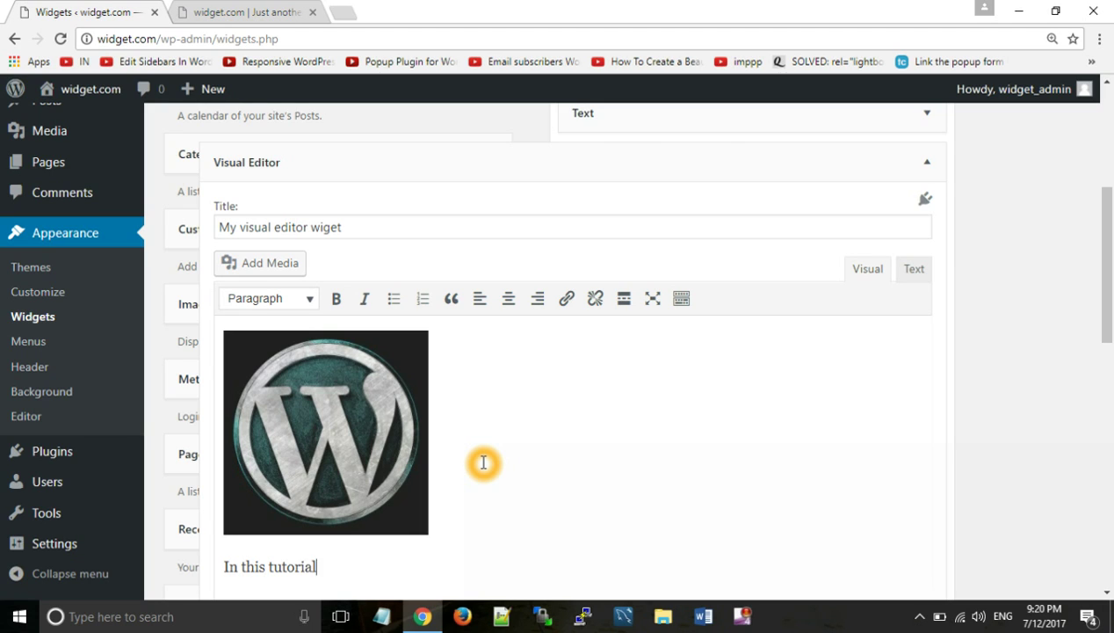
{"action": "type", "text": " we wan"}
{"action": "key", "text": "BackSpace"}
{"action": "key", "text": "BackSpace"}
{"action": "key", "text": "BackSpace"}
{"action": "type", "text": "are going to"}
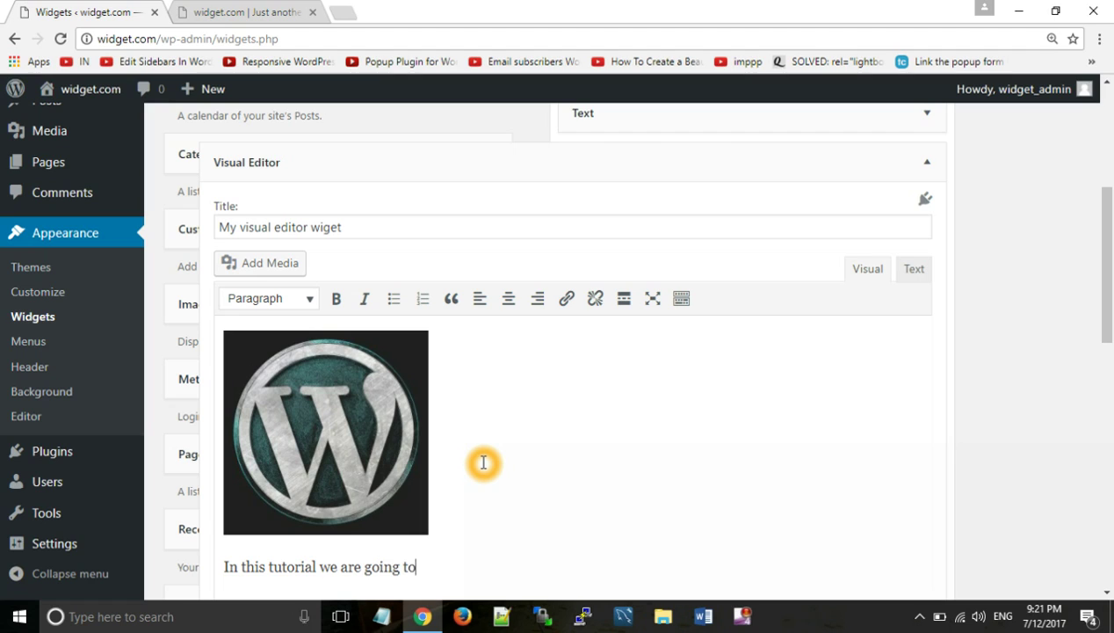
{"action": "type", "text": " see how to ma"}
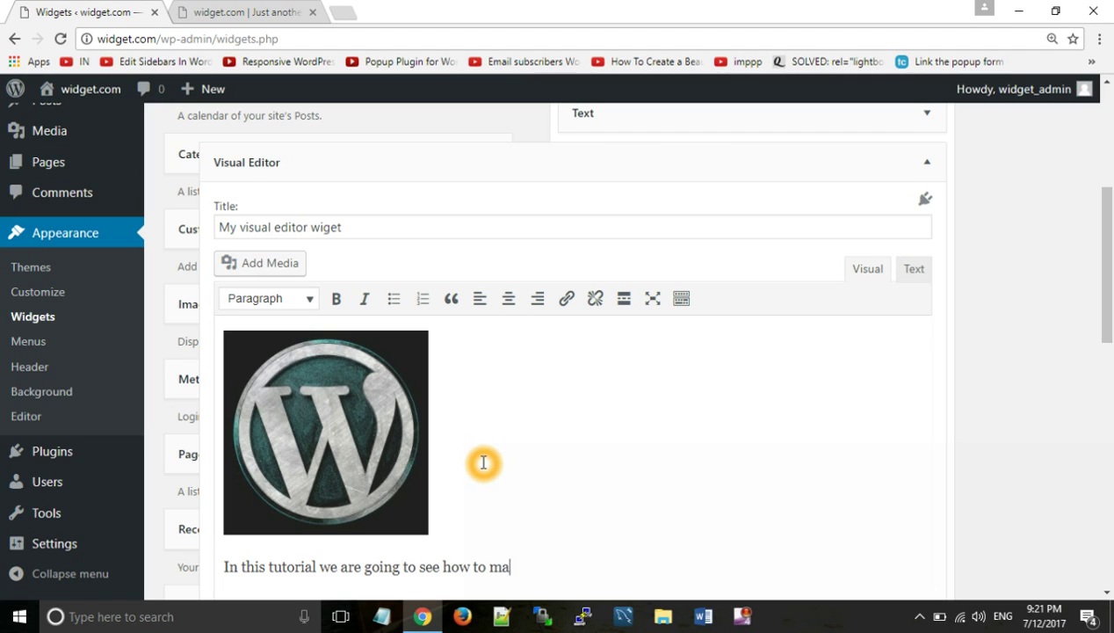
{"action": "type", "text": "nage w"}
{"action": "type", "text": "isg"}
{"action": "type", "text": "g"}
{"action": "type", "text": "gets"}
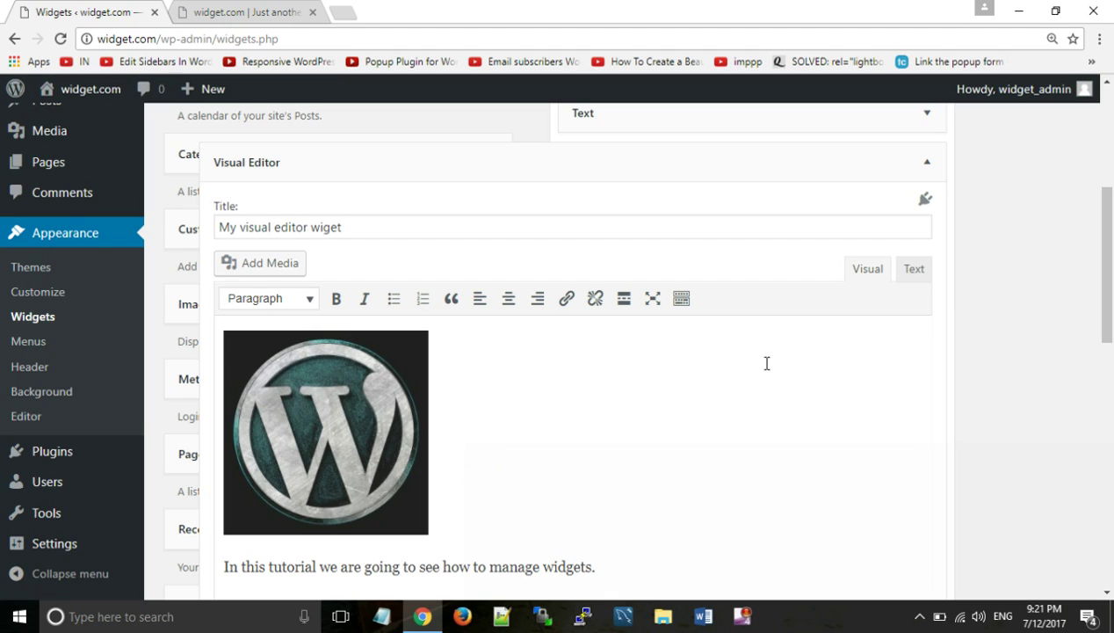
{"action": "left_click_drag", "start_coordinate": [1108, 254], "coordinate": [1110, 325]}
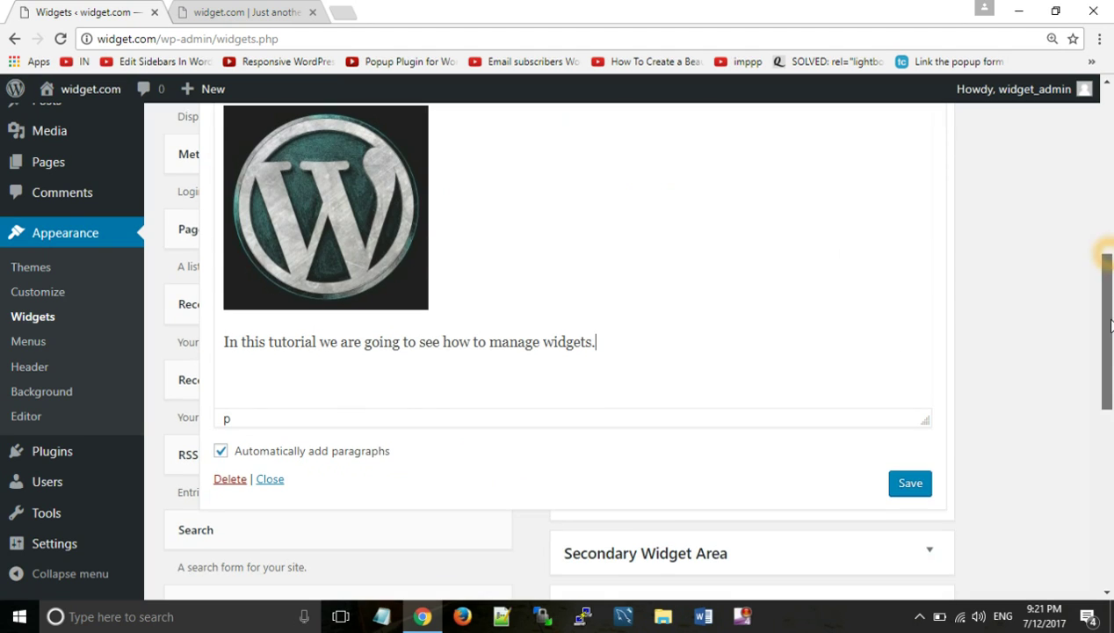
- Save the Visual Editor widget and reload the site's front page to check it in the sidebar
{"action": "left_click", "coordinate": [923, 483]}
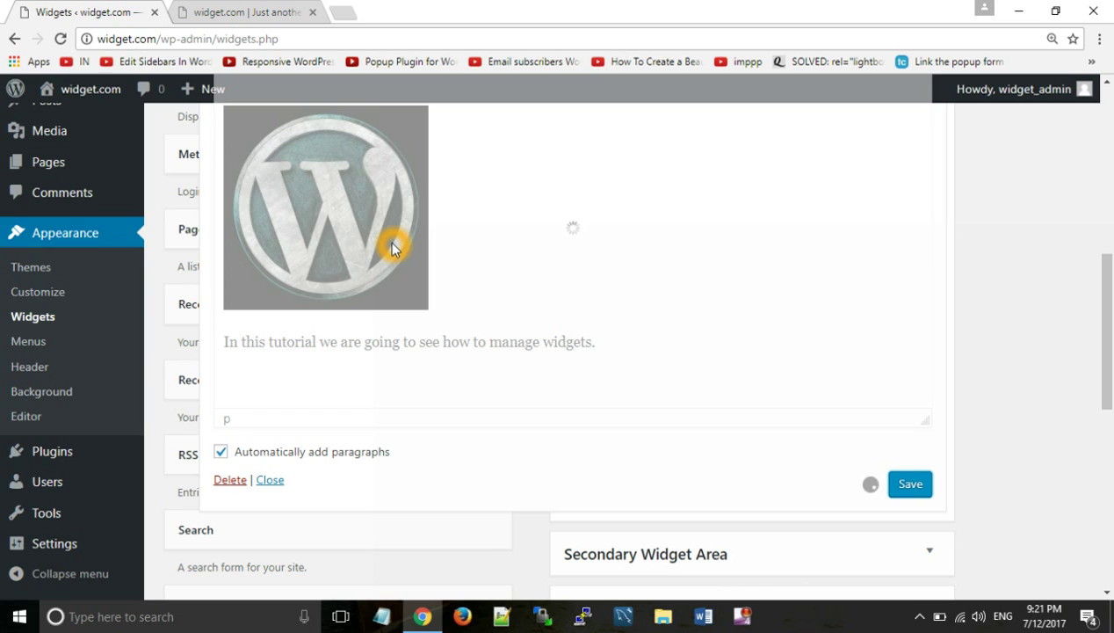
{"action": "left_click", "coordinate": [256, 11]}
{"action": "left_click", "coordinate": [59, 40]}
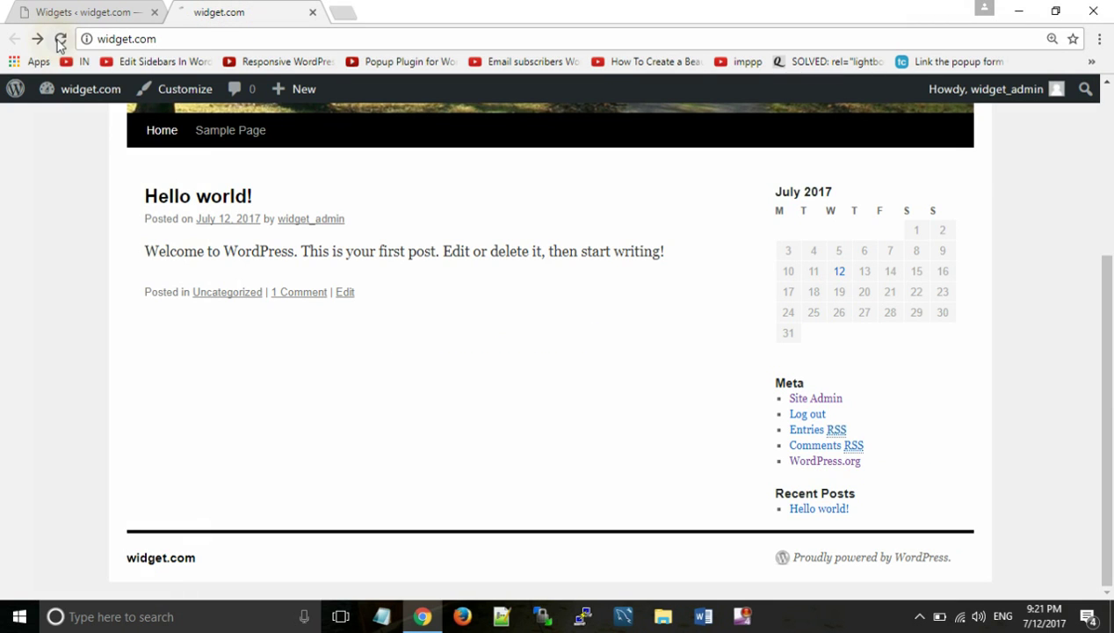
{"action": "scroll", "coordinate": [678, 406], "scroll_direction": "down", "scroll_amount": 4}
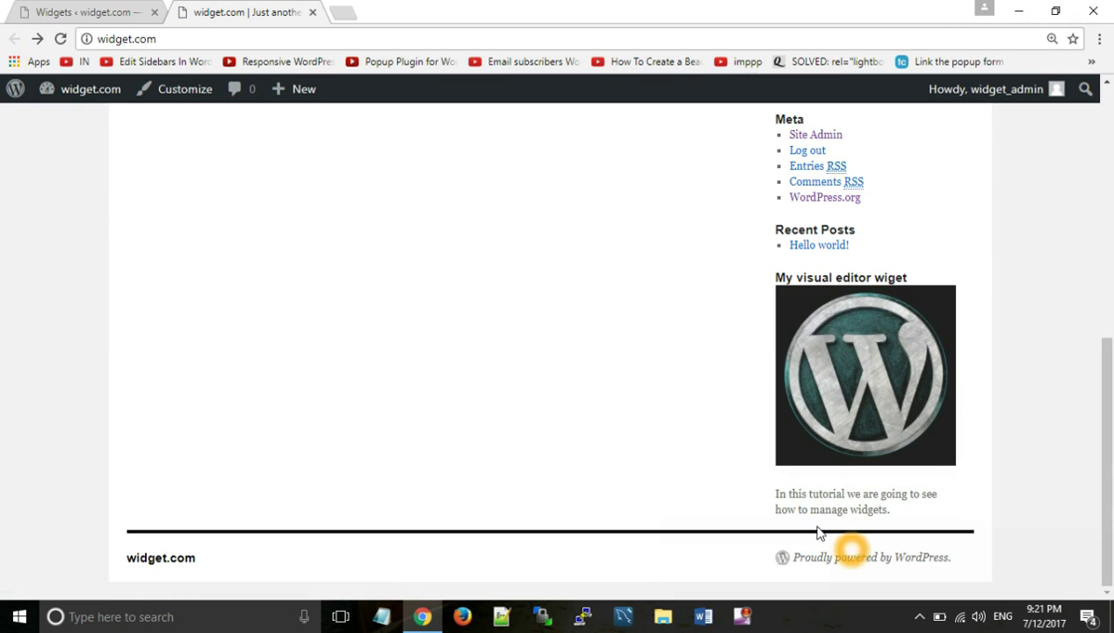
{"action": "left_click", "coordinate": [834, 477]}
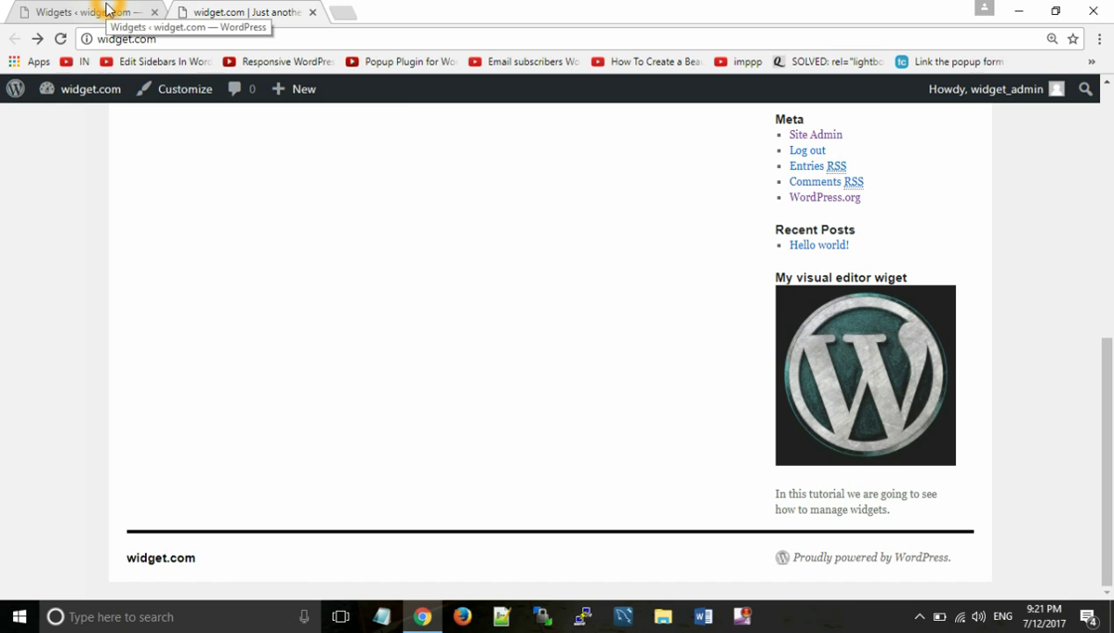
{"action": "left_click", "coordinate": [655, 347]}
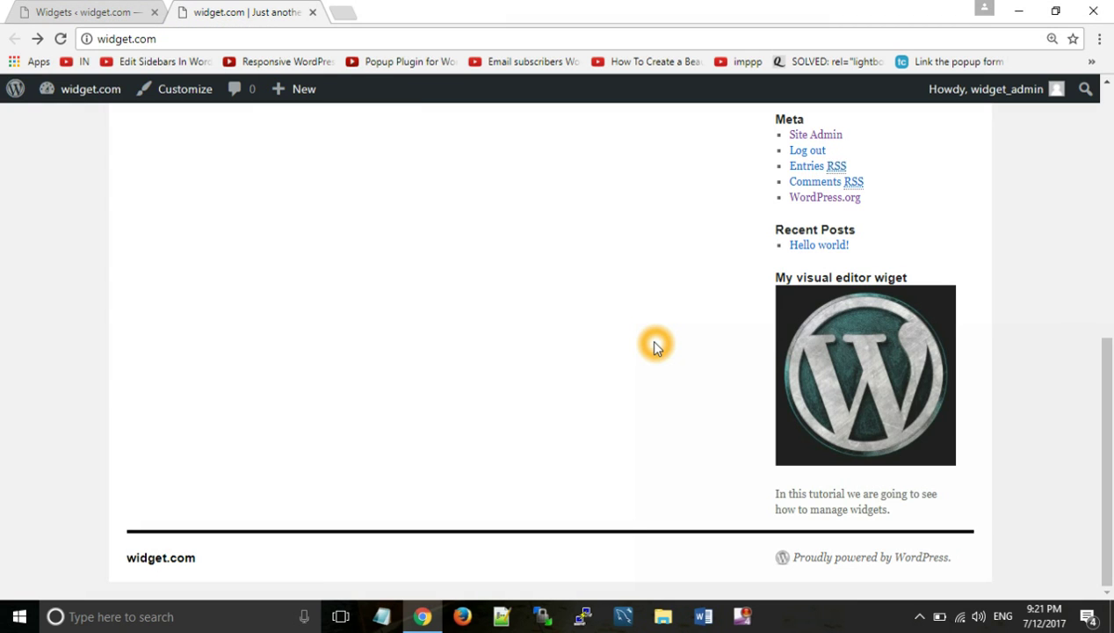
{"action": "left_click", "coordinate": [211, 187]}
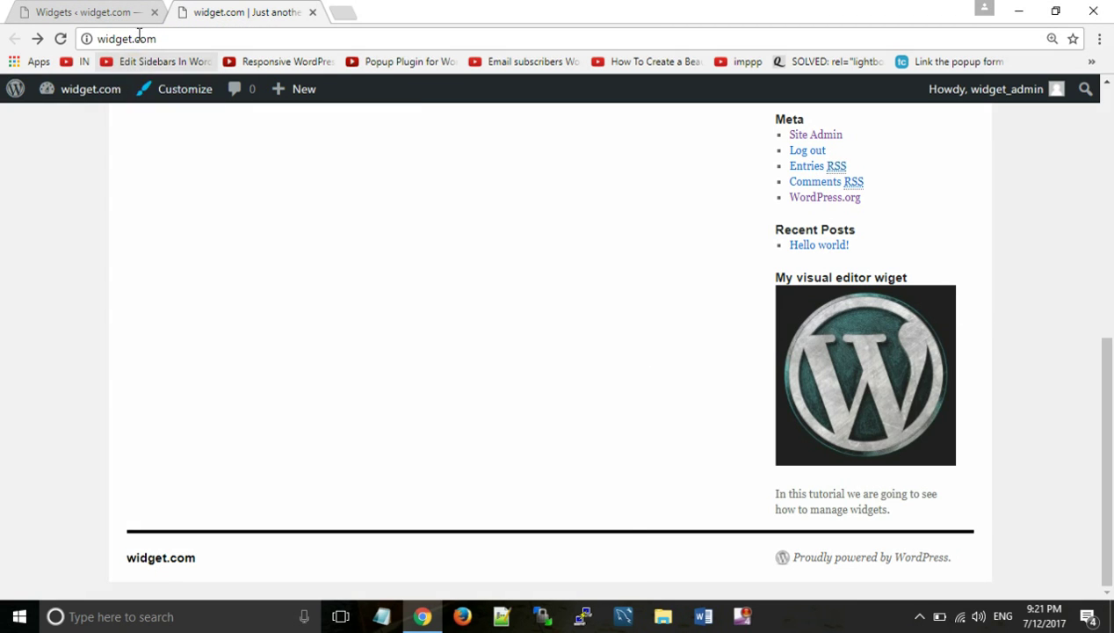
- Return to the Widgets page and collapse the Visual Editor widget
{"action": "left_click", "coordinate": [76, 7]}
{"action": "left_click", "coordinate": [348, 193]}
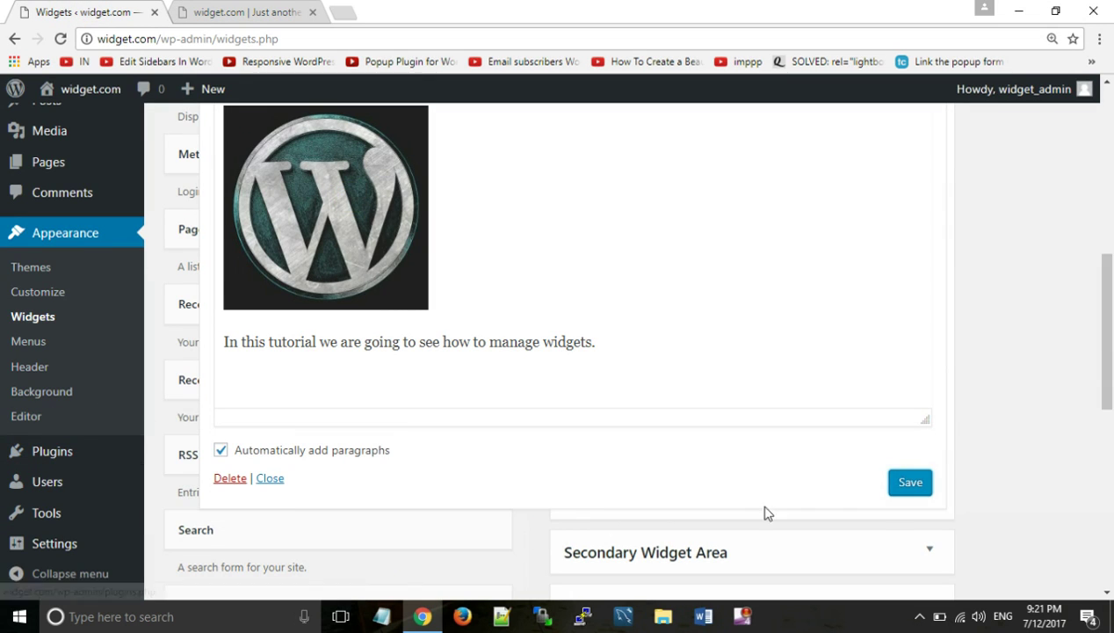
{"action": "left_click", "coordinate": [269, 478]}
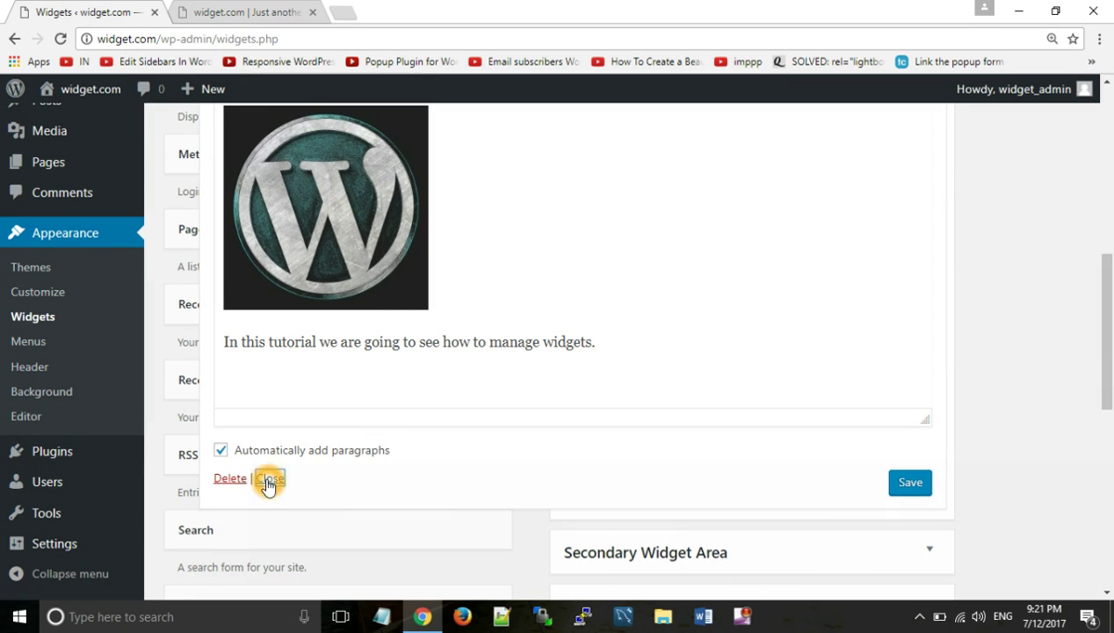
{"action": "left_click", "coordinate": [718, 425]}
- Add the Image widget to the First Footer Widget Area and expand its settings
{"action": "scroll", "coordinate": [719, 424], "scroll_direction": "down", "scroll_amount": 3}
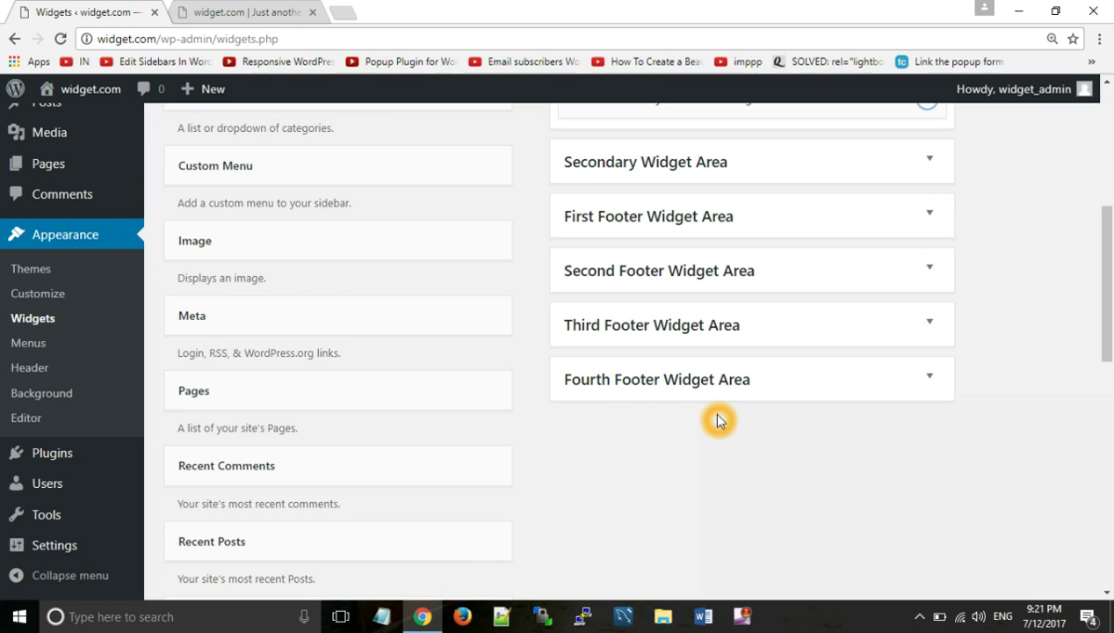
{"action": "left_click", "coordinate": [765, 136]}
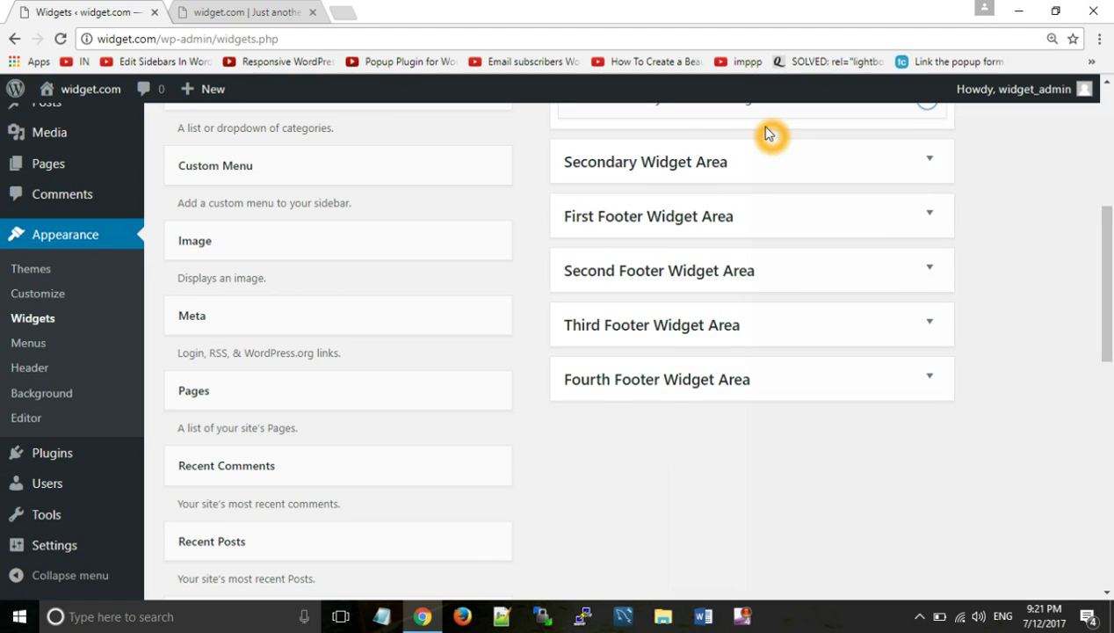
{"action": "left_click", "coordinate": [343, 244]}
{"action": "left_click_drag", "start_coordinate": [343, 245], "coordinate": [735, 288]}
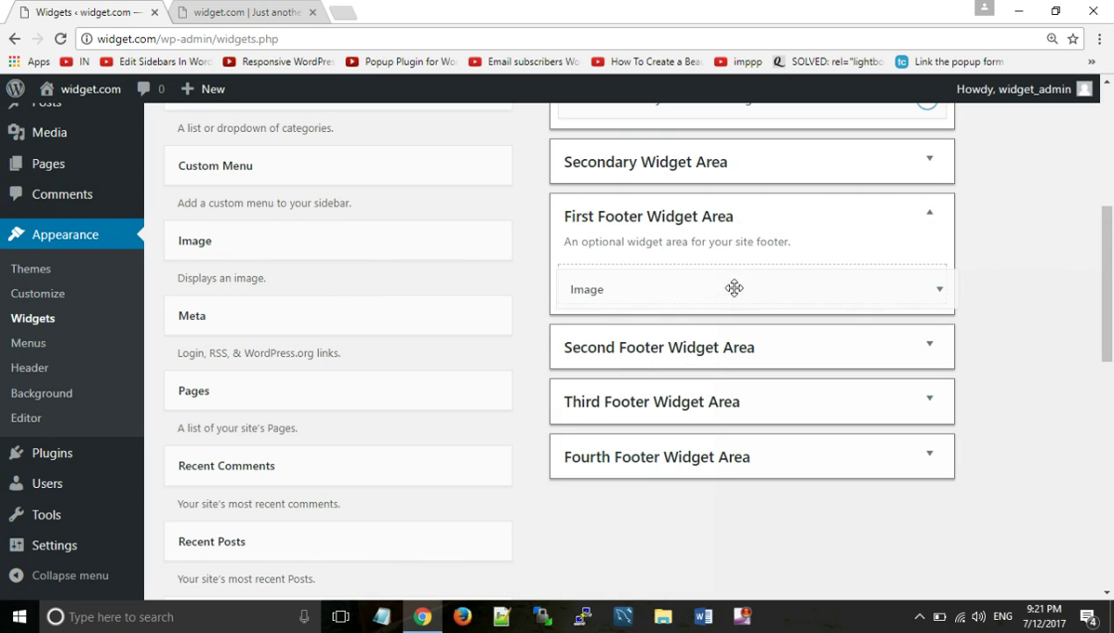
{"action": "left_click", "coordinate": [734, 285]}
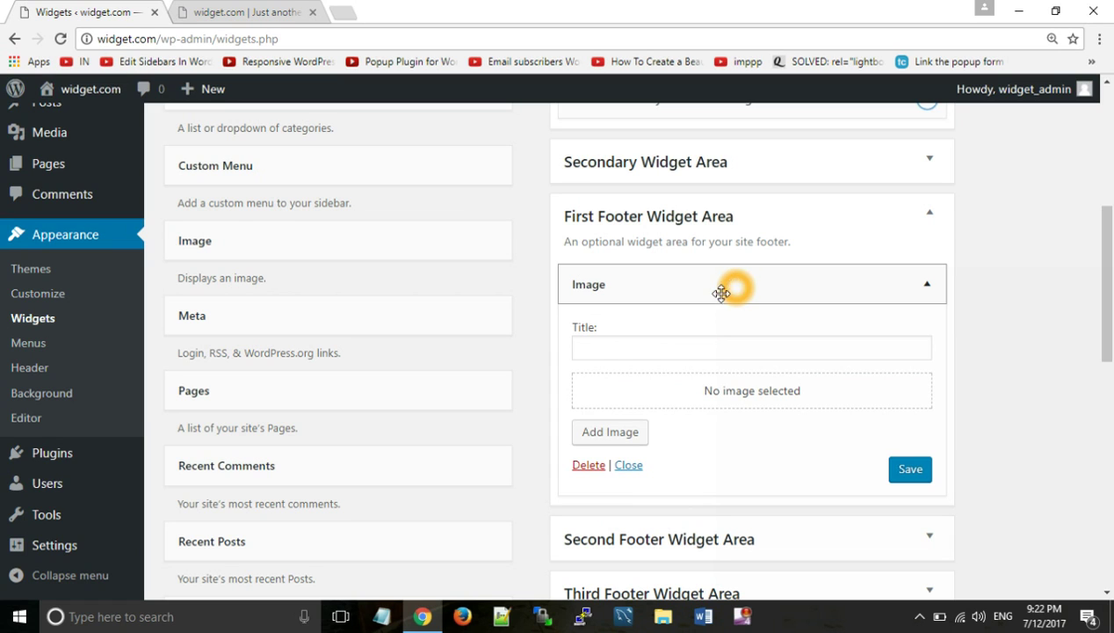
- Insert wordpress-1810453_960_720.jpg from the media library into the Image widget in the first footer area
{"action": "left_click", "coordinate": [626, 434]}
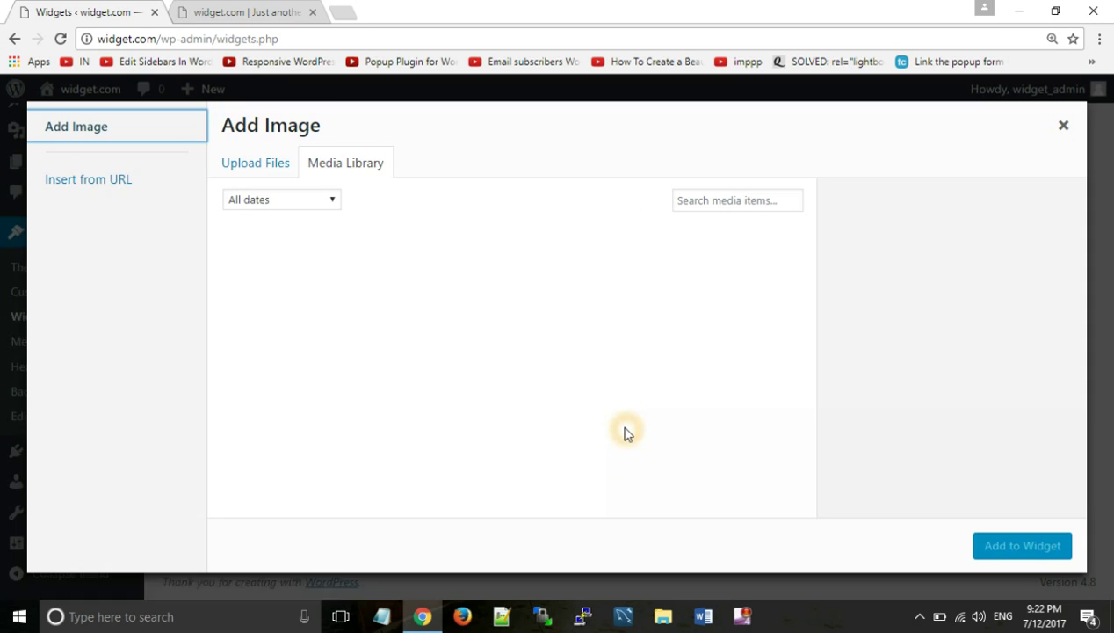
{"action": "left_click", "coordinate": [286, 274]}
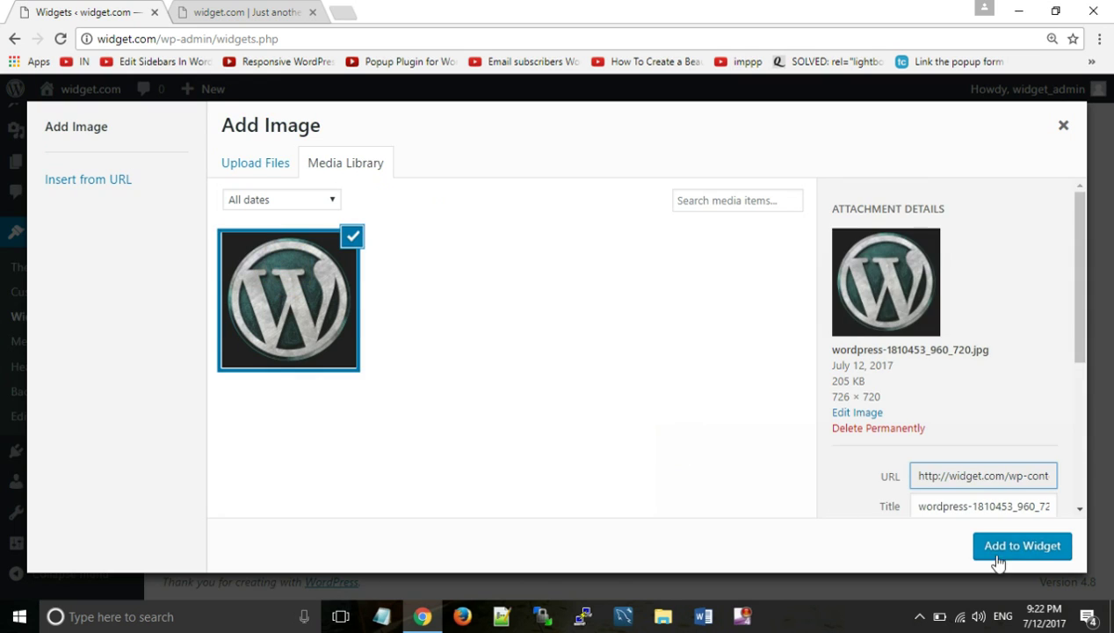
{"action": "left_click", "coordinate": [1047, 549]}
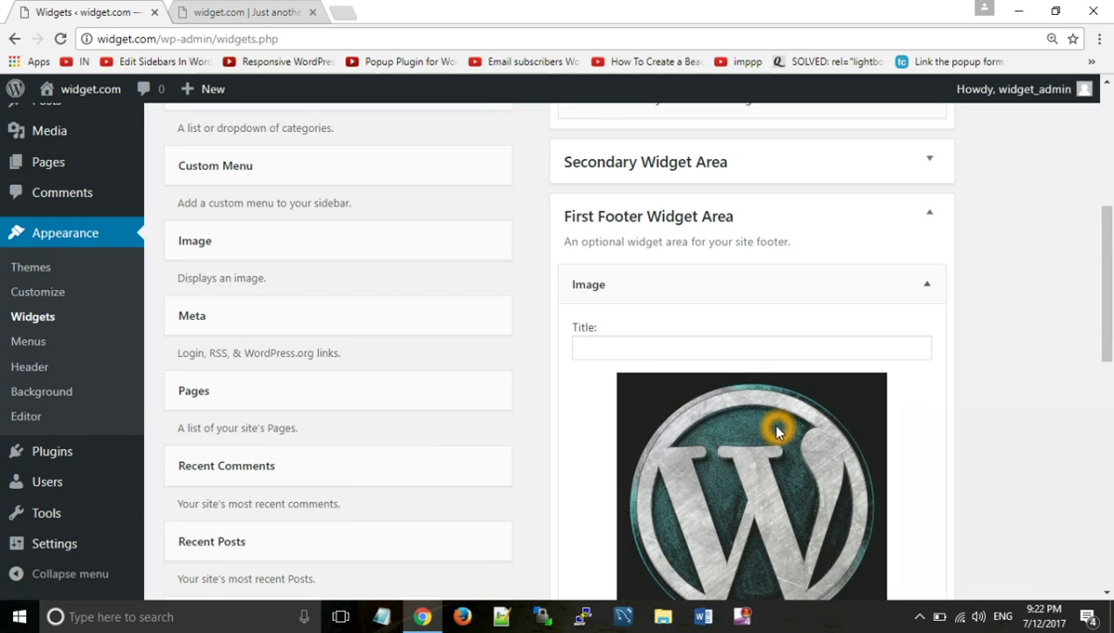
- Title the Image widget "First footer widget" and save it
{"action": "left_click", "coordinate": [722, 345]}
{"action": "type", "text": "Fir"}
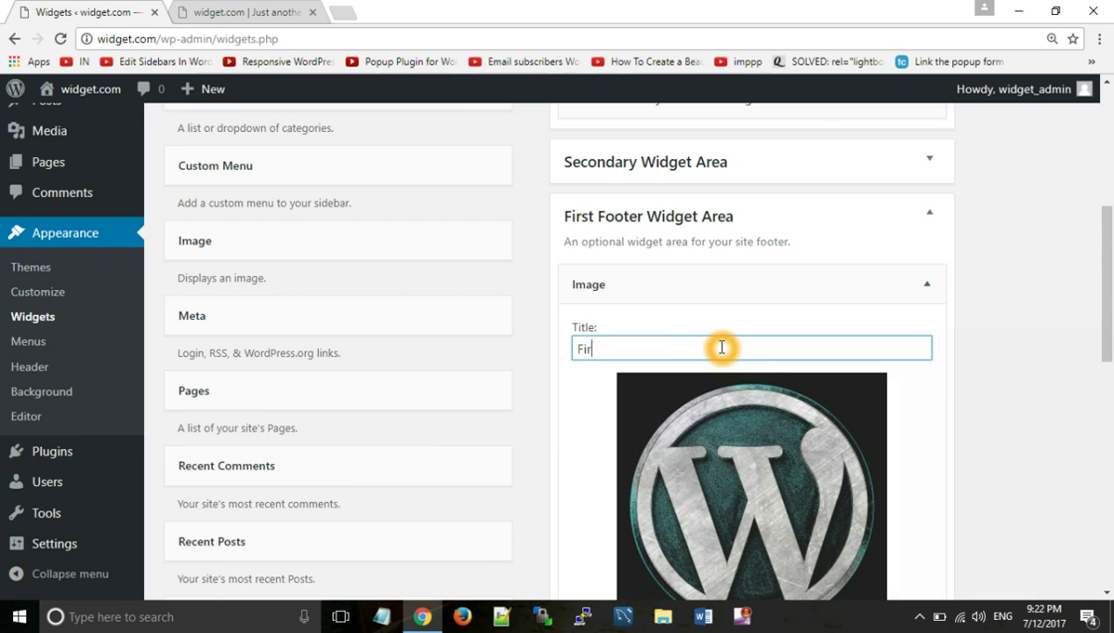
{"action": "type", "text": "st footer widget"}
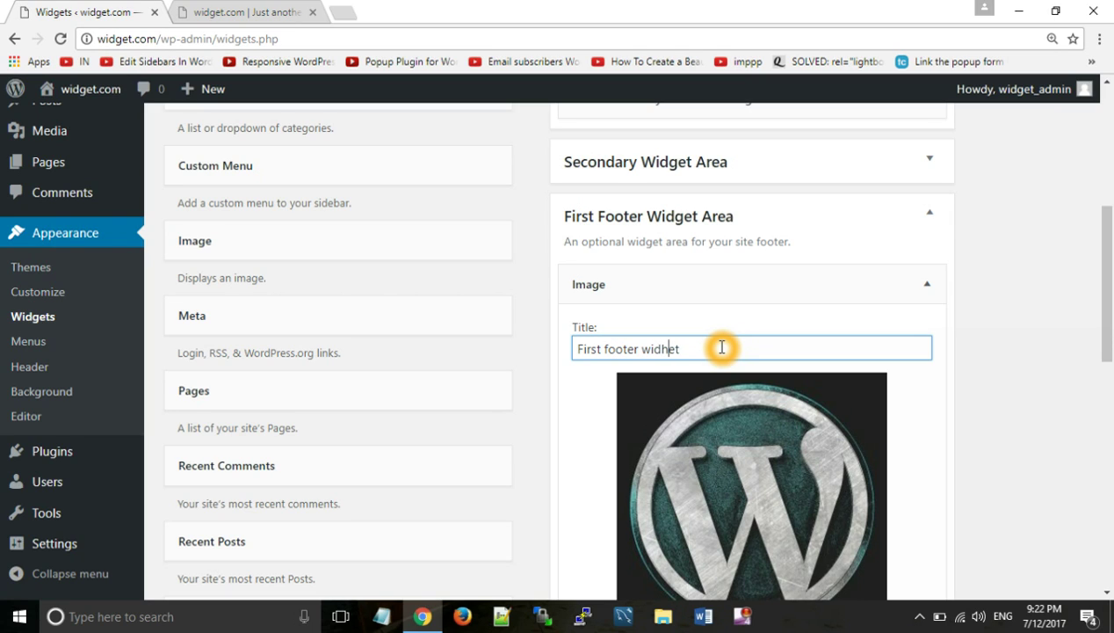
{"action": "left_click_drag", "start_coordinate": [1103, 306], "coordinate": [1109, 371]}
{"action": "left_click", "coordinate": [918, 483]}
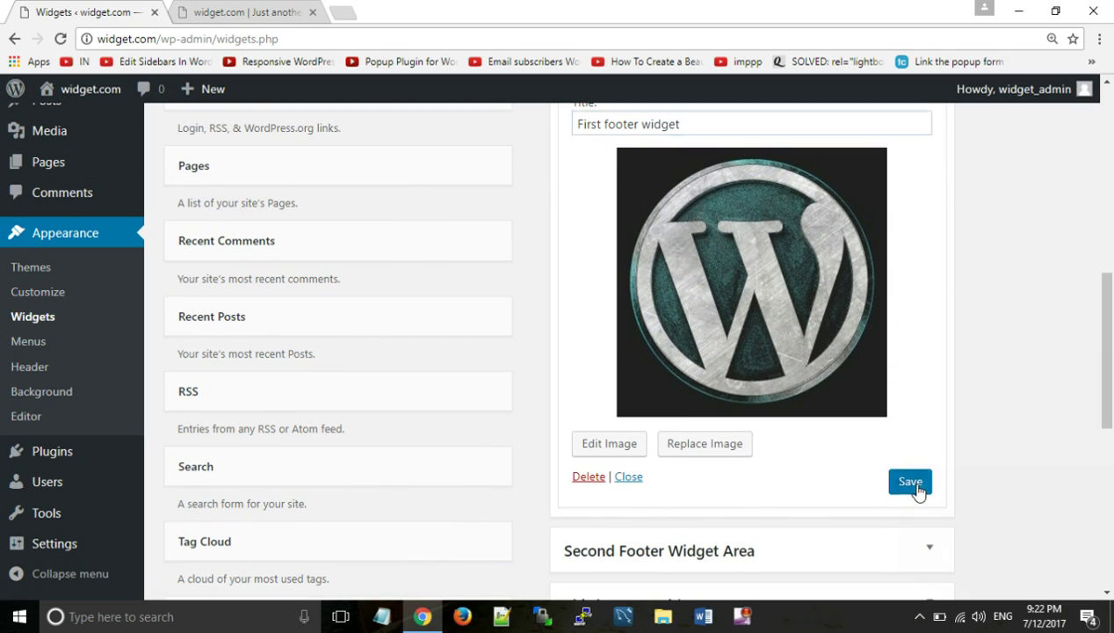
- Reload the site's front page and check the Image widget in the footer
{"action": "left_click", "coordinate": [219, 11]}
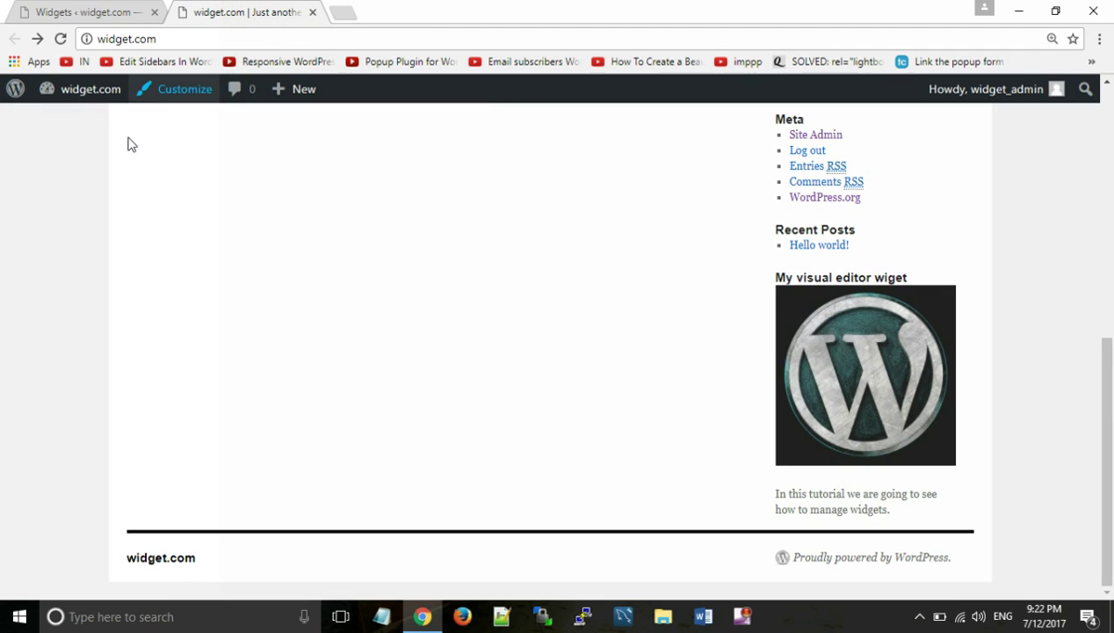
{"action": "left_click", "coordinate": [60, 39]}
{"action": "scroll", "coordinate": [375, 413], "scroll_direction": "down", "scroll_amount": 3}
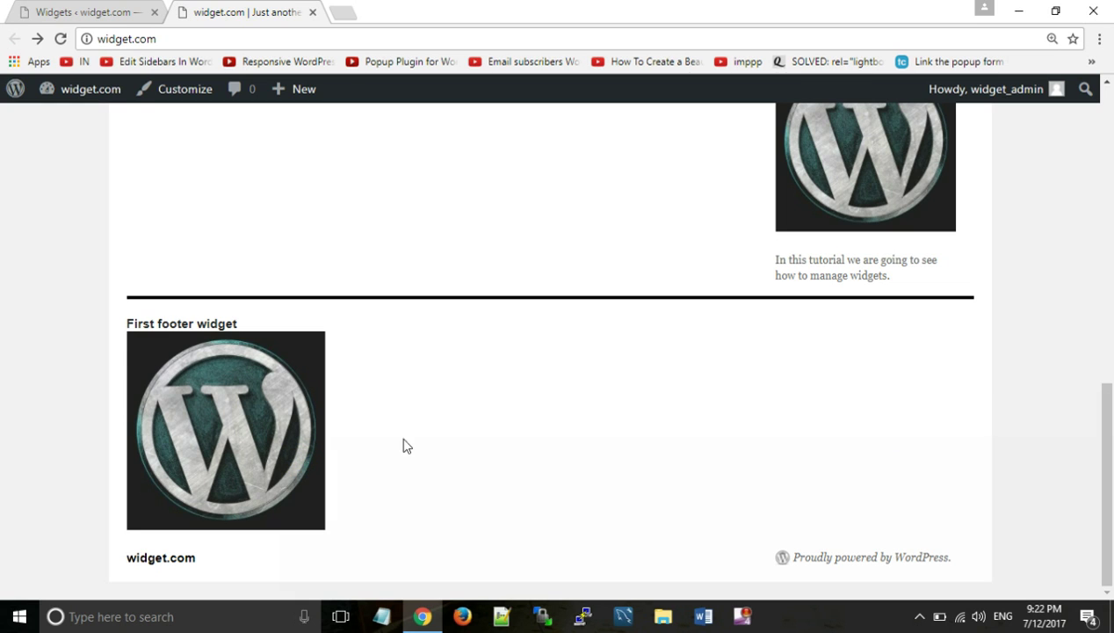
{"action": "left_click", "coordinate": [405, 443]}
- Return to the Widgets page, look through the available widgets and add the Pages widget to the Second Footer Widget Area
{"action": "left_click", "coordinate": [55, 12]}
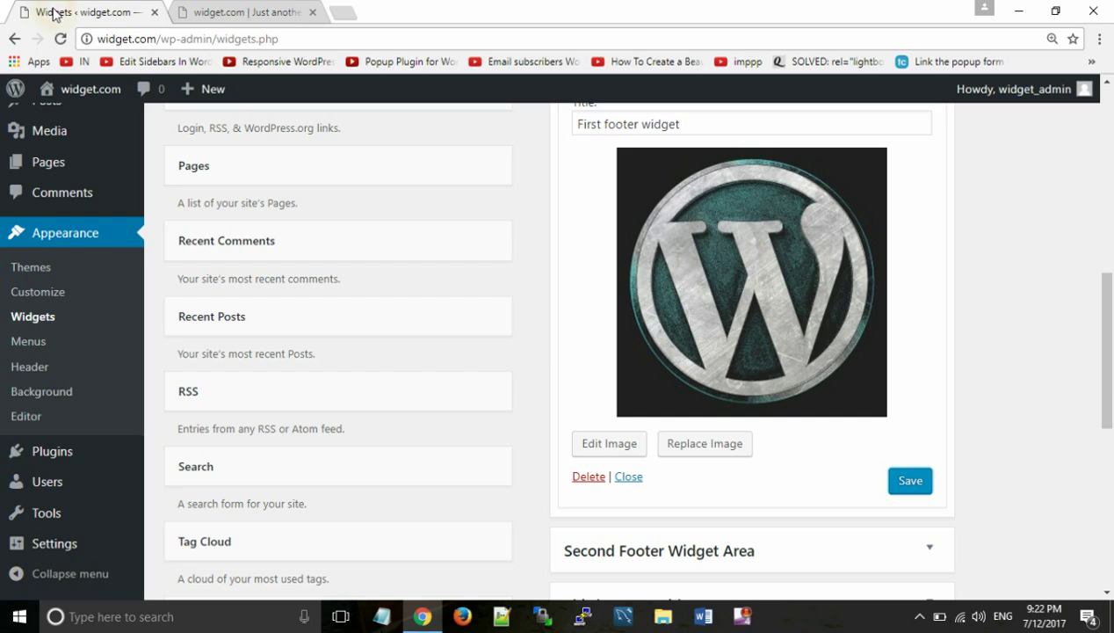
{"action": "left_click", "coordinate": [551, 364]}
{"action": "left_click", "coordinate": [338, 474]}
{"action": "scroll", "coordinate": [339, 479], "scroll_direction": "down", "scroll_amount": 1}
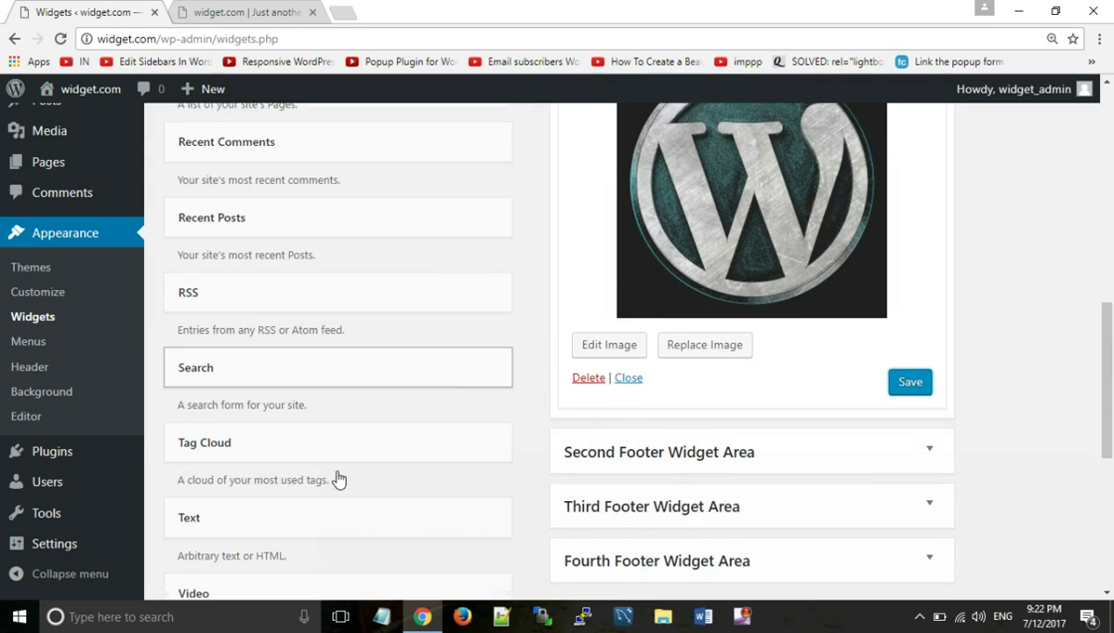
{"action": "scroll", "coordinate": [338, 479], "scroll_direction": "down", "scroll_amount": 1}
{"action": "left_click", "coordinate": [338, 477]}
{"action": "scroll", "coordinate": [338, 478], "scroll_direction": "down", "scroll_amount": 1}
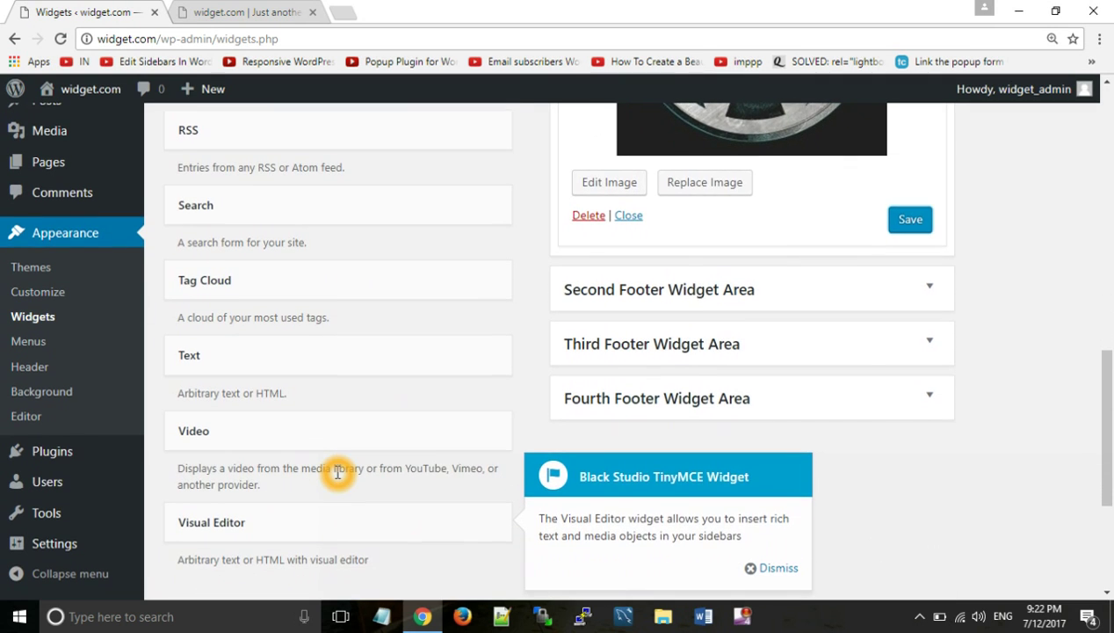
{"action": "scroll", "coordinate": [338, 471], "scroll_direction": "down", "scroll_amount": 2}
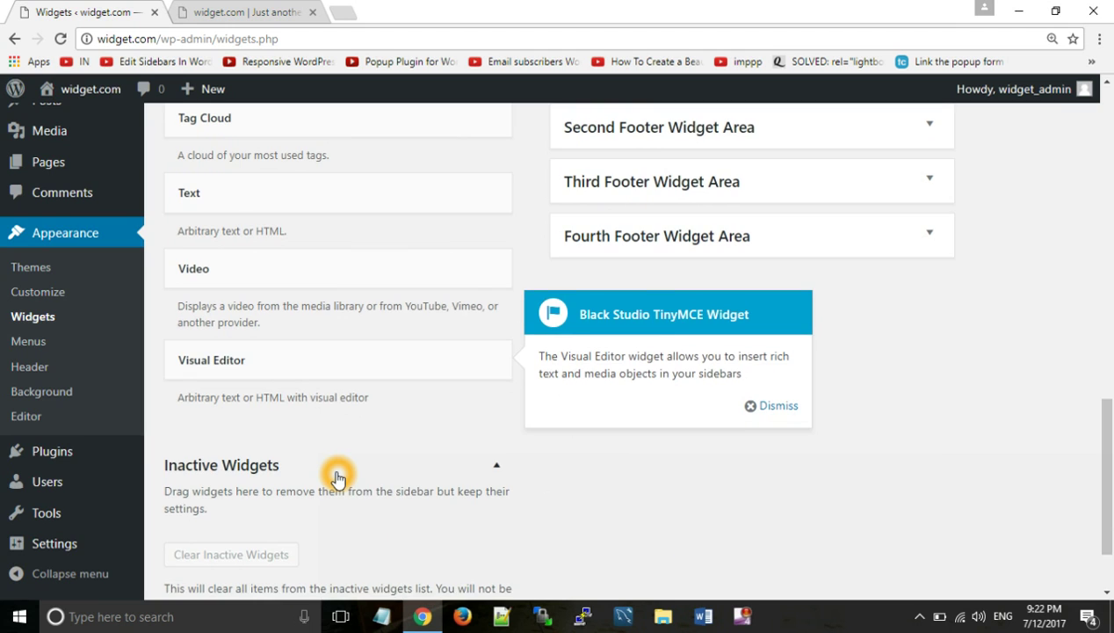
{"action": "scroll", "coordinate": [337, 473], "scroll_direction": "up", "scroll_amount": 2}
{"action": "scroll", "coordinate": [338, 470], "scroll_direction": "up", "scroll_amount": 4}
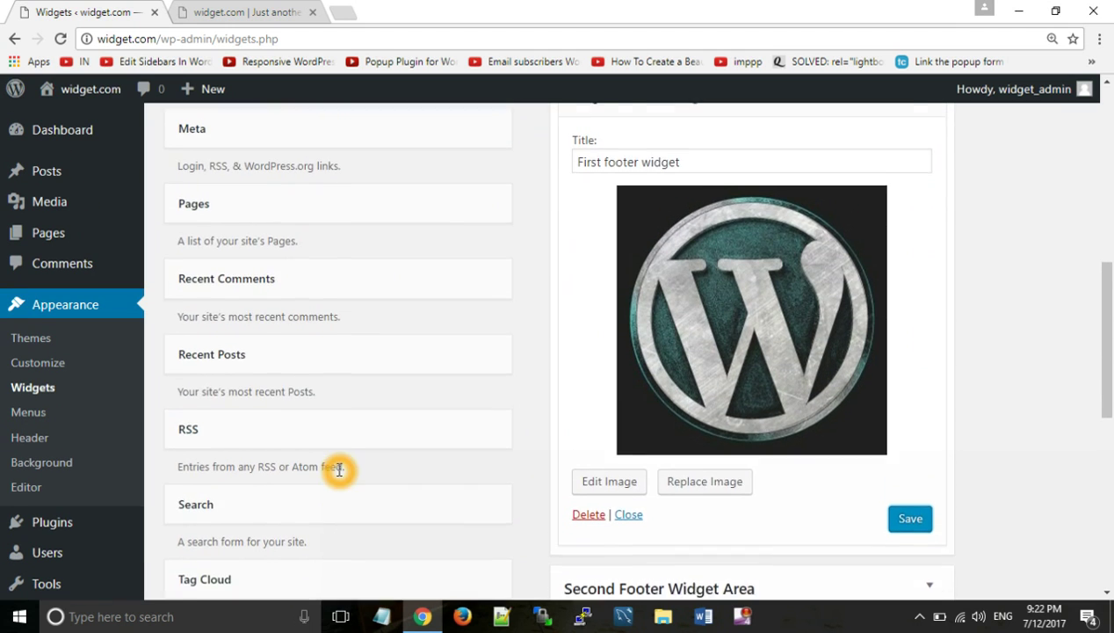
{"action": "scroll", "coordinate": [325, 457], "scroll_direction": "up", "scroll_amount": 2}
{"action": "left_click", "coordinate": [281, 430]}
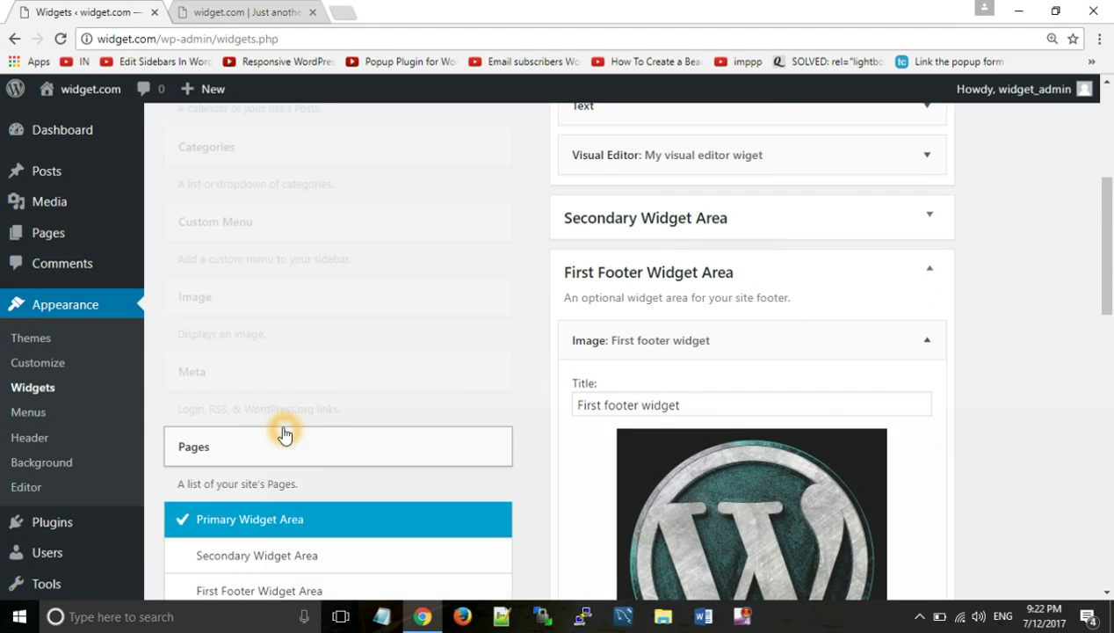
{"action": "scroll", "coordinate": [283, 433], "scroll_direction": "down", "scroll_amount": 2}
{"action": "left_click", "coordinate": [267, 276]}
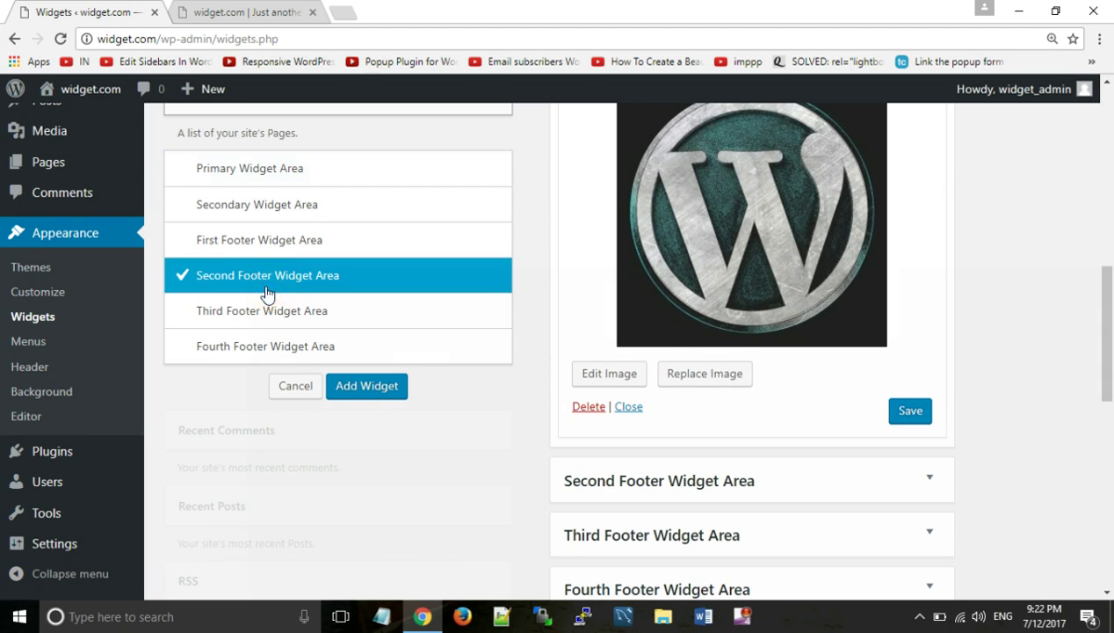
{"action": "left_click", "coordinate": [341, 395]}
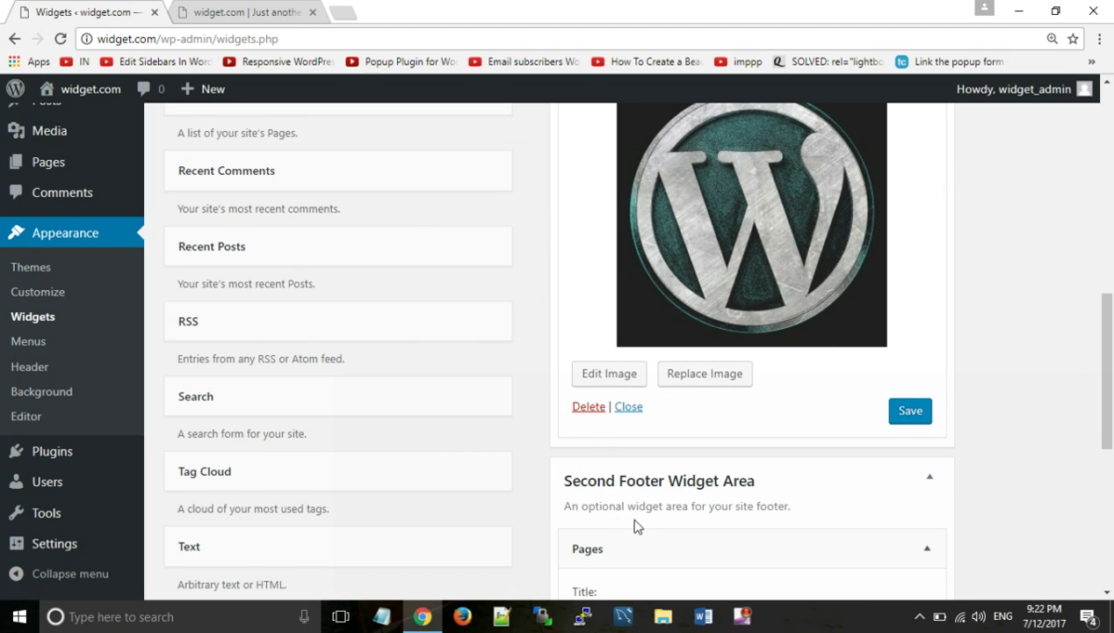
- Check the Pages widget in the footer of the reloaded front page, and go back to the Widgets page
{"action": "left_click", "coordinate": [262, 8]}
{"action": "left_click", "coordinate": [61, 39]}
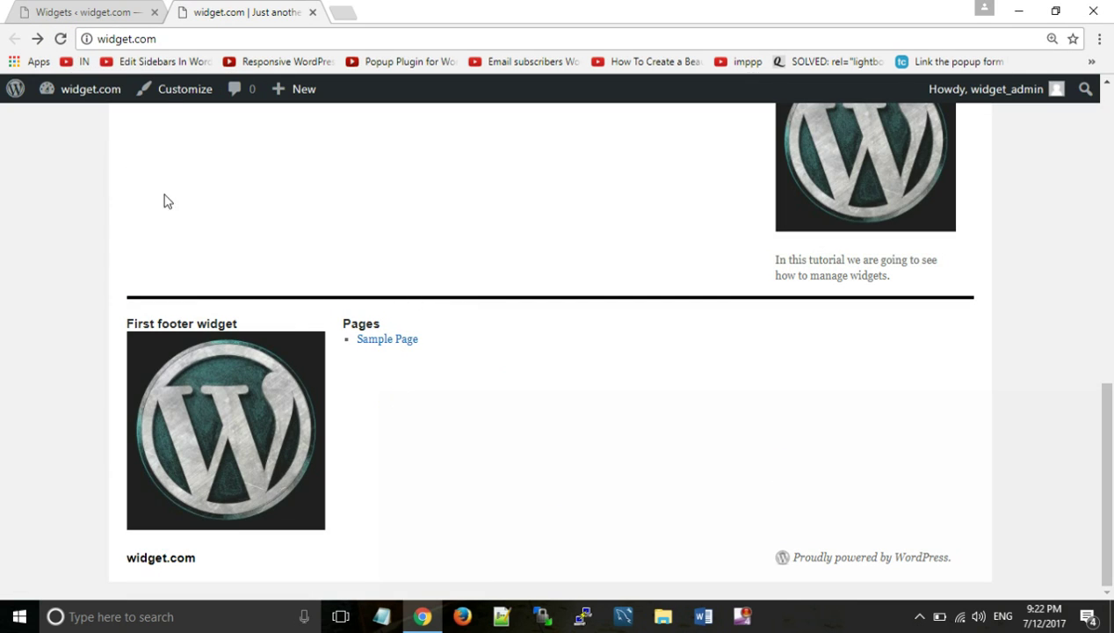
{"action": "left_click", "coordinate": [91, 13]}
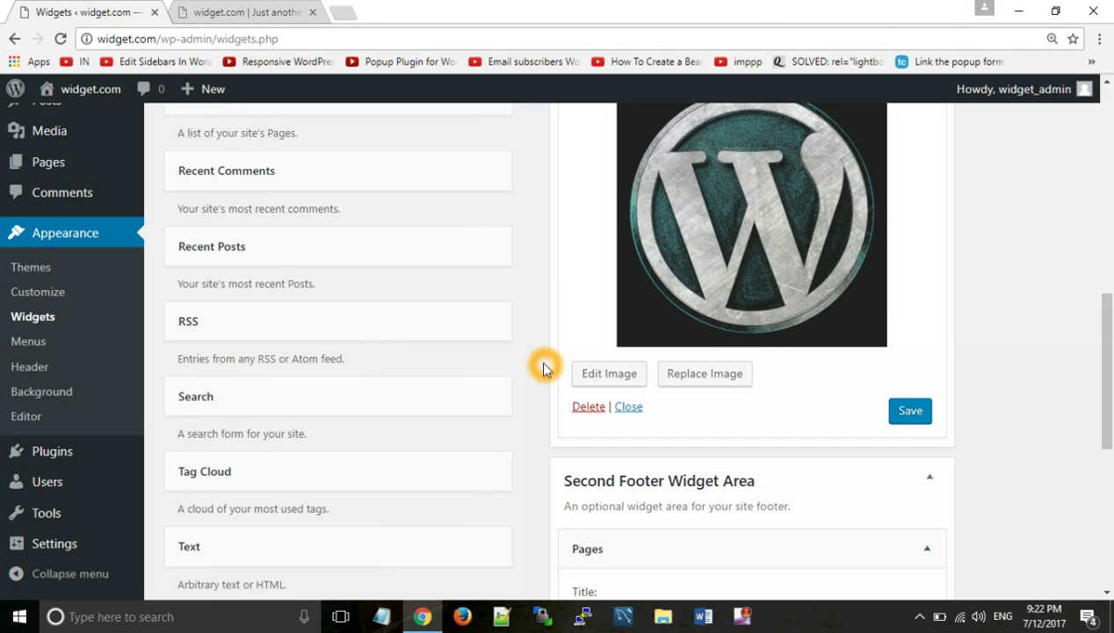
- Add the Meta widget to the Third Footer Widget Area
{"action": "scroll", "coordinate": [543, 369], "scroll_direction": "down", "scroll_amount": 5}
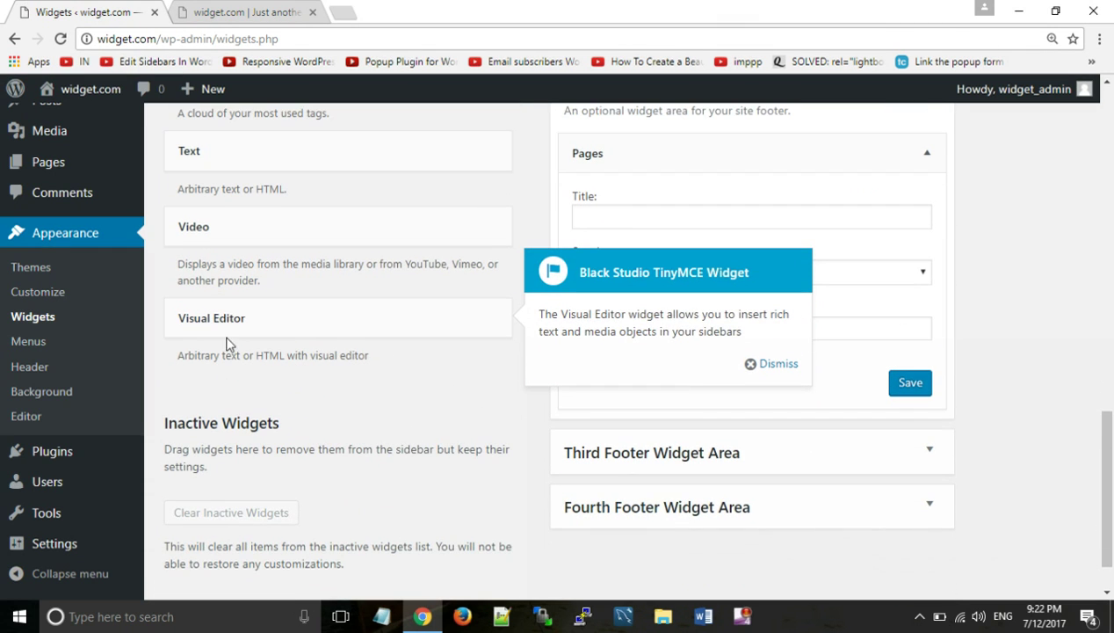
{"action": "scroll", "coordinate": [258, 227], "scroll_direction": "up", "scroll_amount": 4}
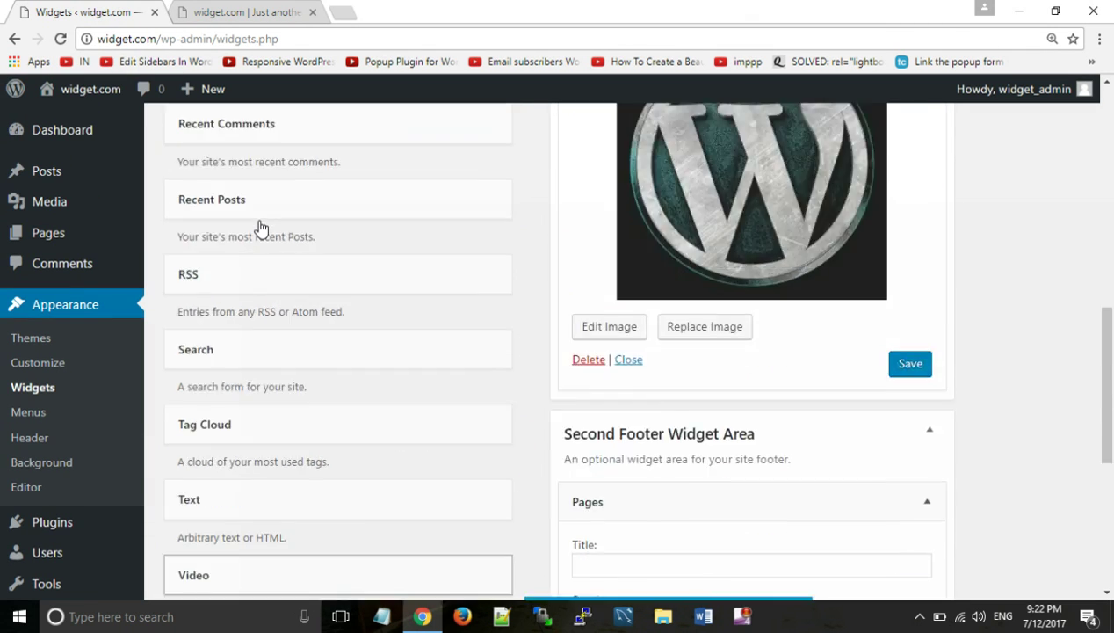
{"action": "scroll", "coordinate": [260, 227], "scroll_direction": "up", "scroll_amount": 4}
{"action": "left_click", "coordinate": [222, 332]}
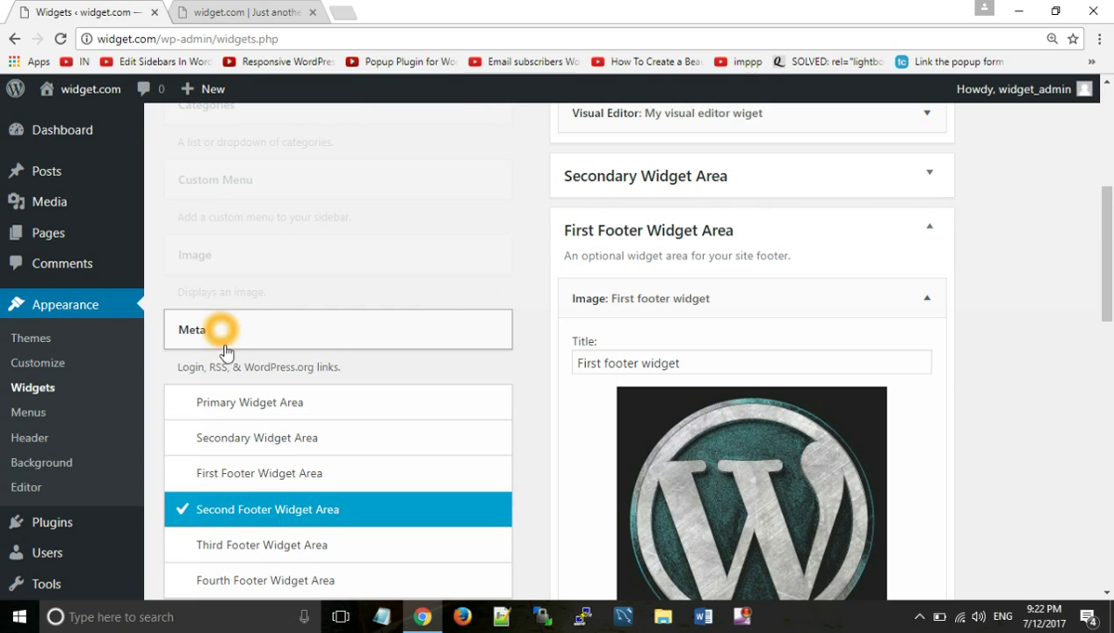
{"action": "left_click", "coordinate": [249, 549]}
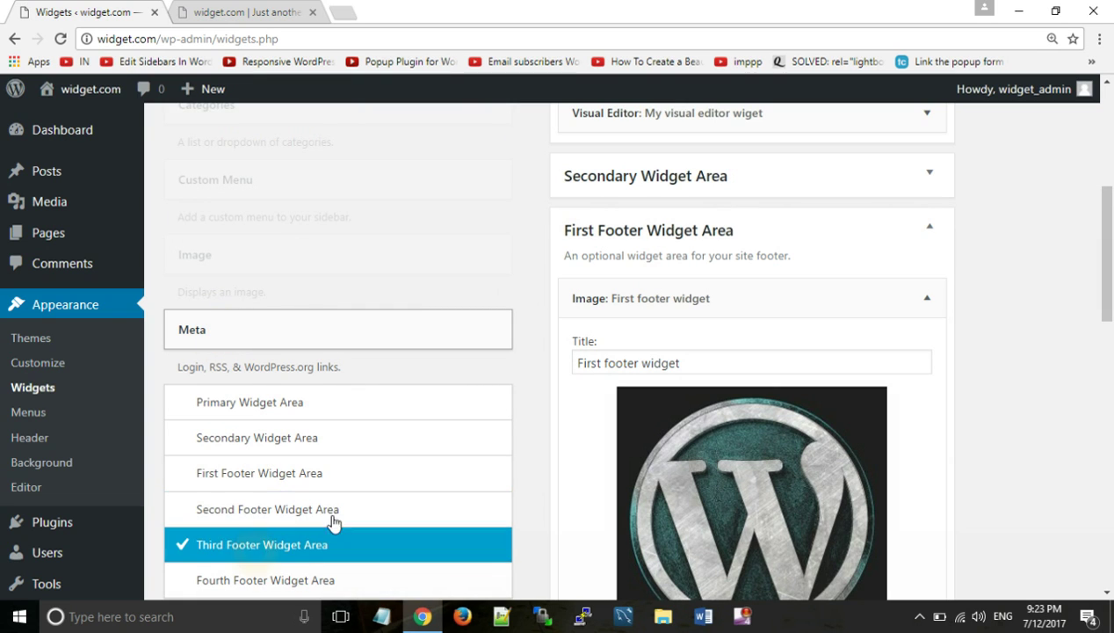
{"action": "scroll", "coordinate": [439, 405], "scroll_direction": "down", "scroll_amount": 3}
{"action": "left_click", "coordinate": [365, 368]}
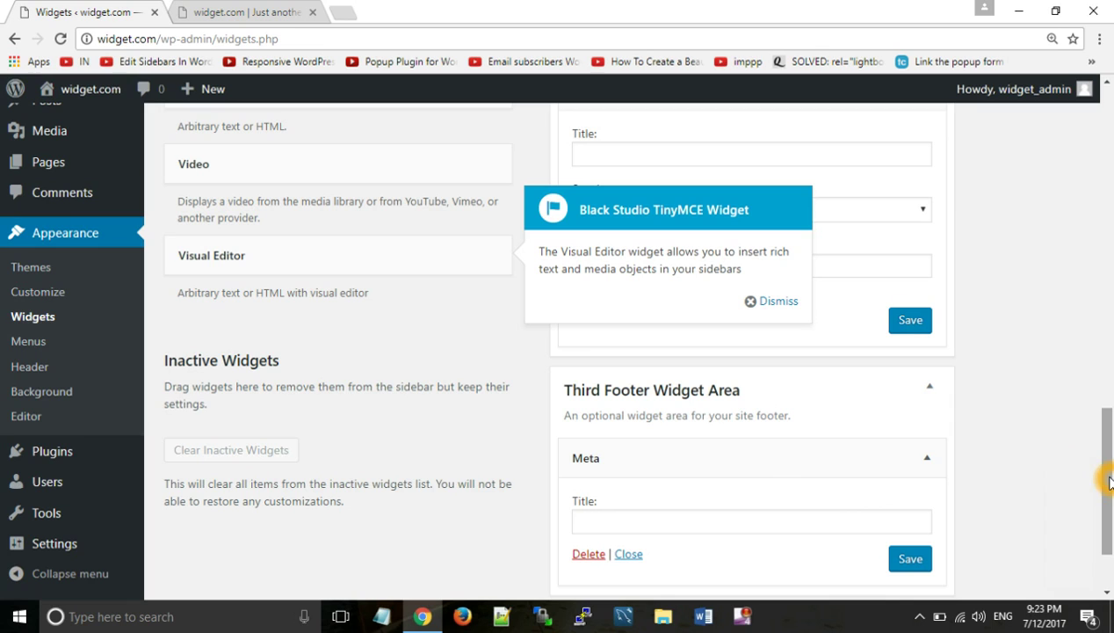
- Dismiss the Black Studio TinyMCE Widget pointer and save the Meta widget in the Third Footer Widget Area
{"action": "left_click_drag", "start_coordinate": [1109, 481], "coordinate": [1111, 533]}
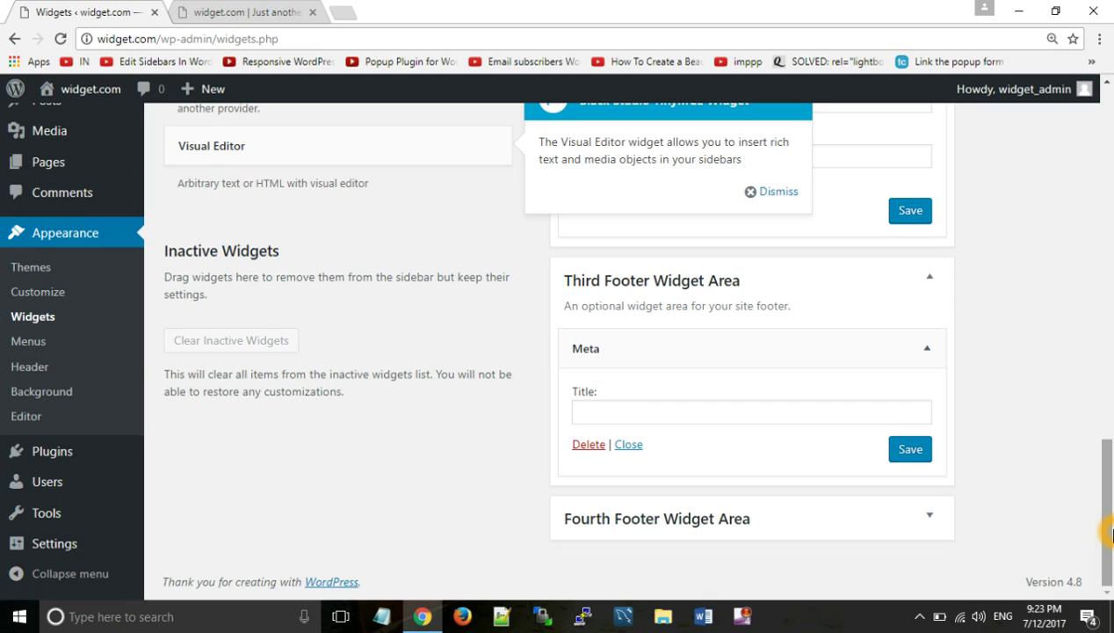
{"action": "left_click", "coordinate": [780, 191]}
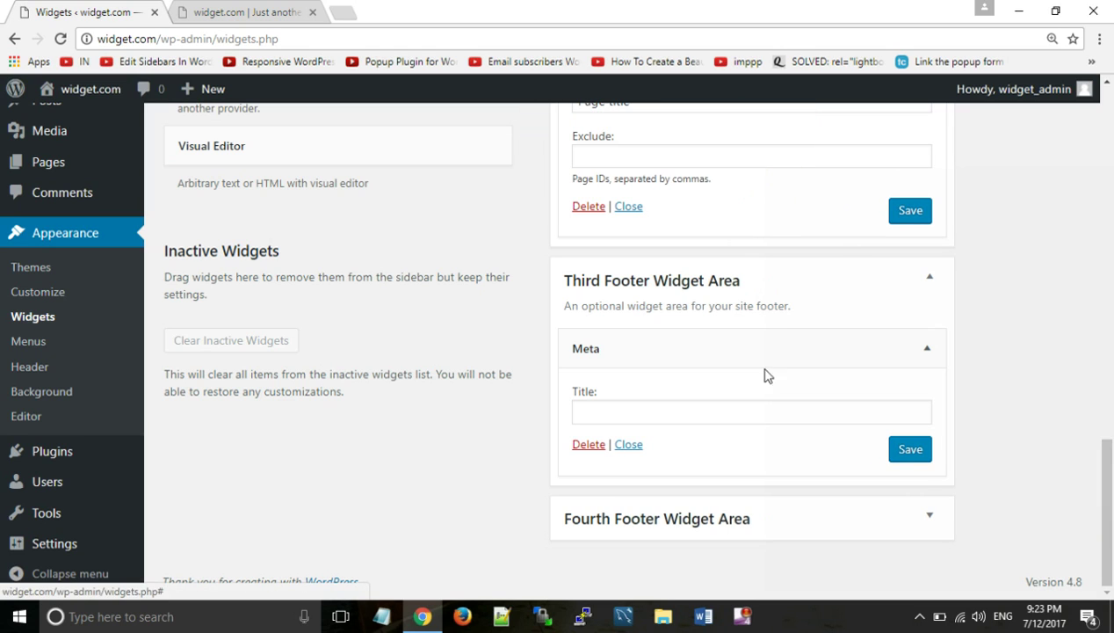
{"action": "left_click", "coordinate": [905, 448]}
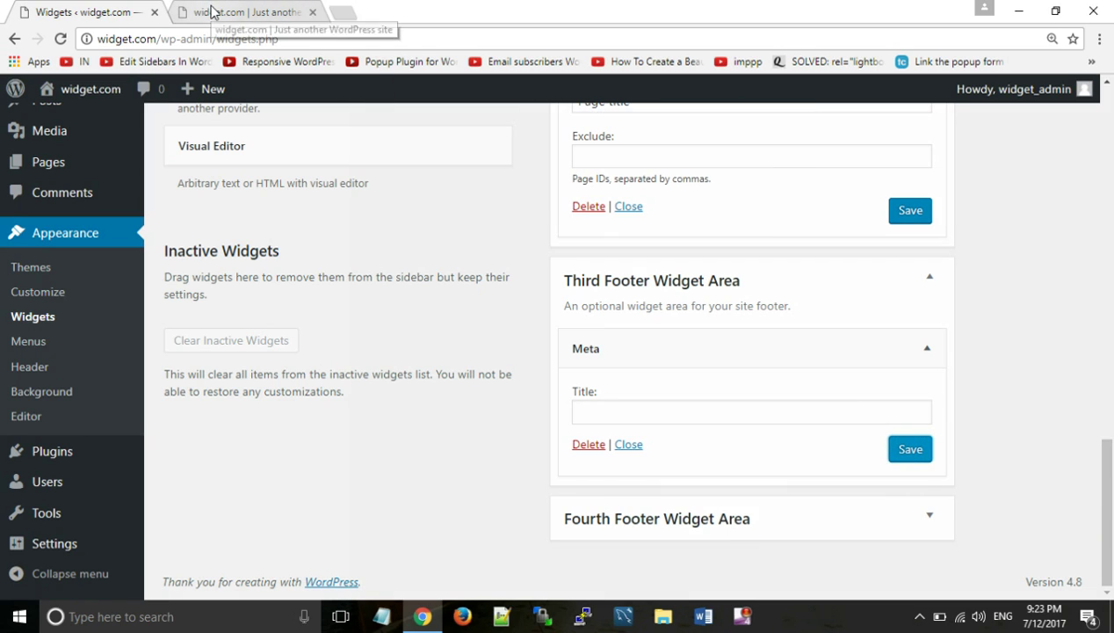
- Reload the site's front page and check the Meta widget in the footer
{"action": "left_click", "coordinate": [209, 12]}
{"action": "left_click", "coordinate": [60, 39]}
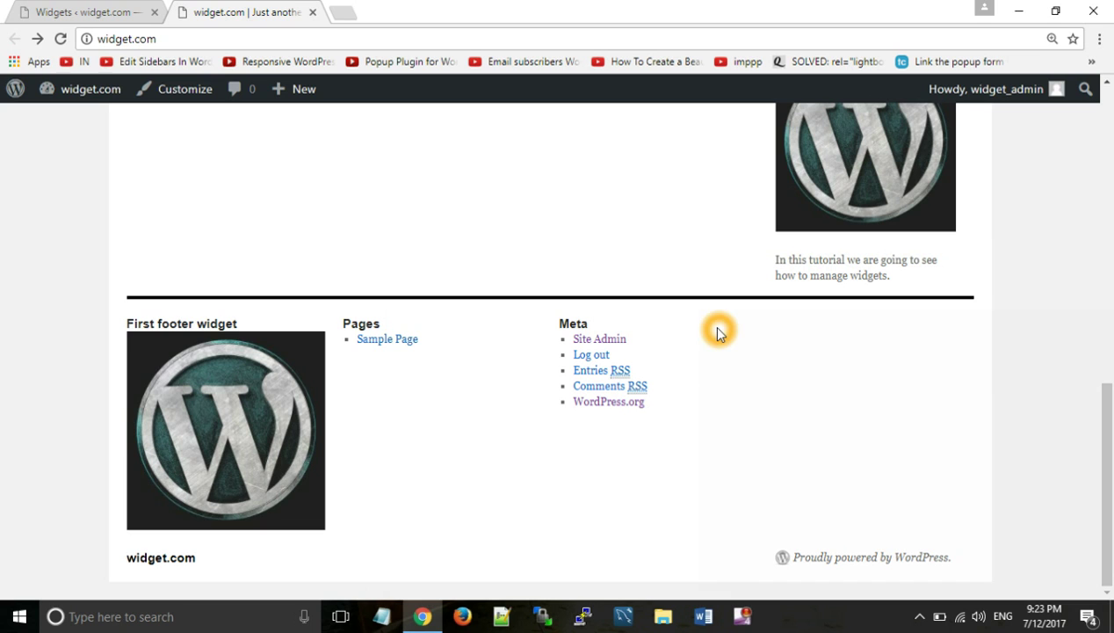
{"action": "scroll", "coordinate": [717, 332], "scroll_direction": "up", "scroll_amount": 10}
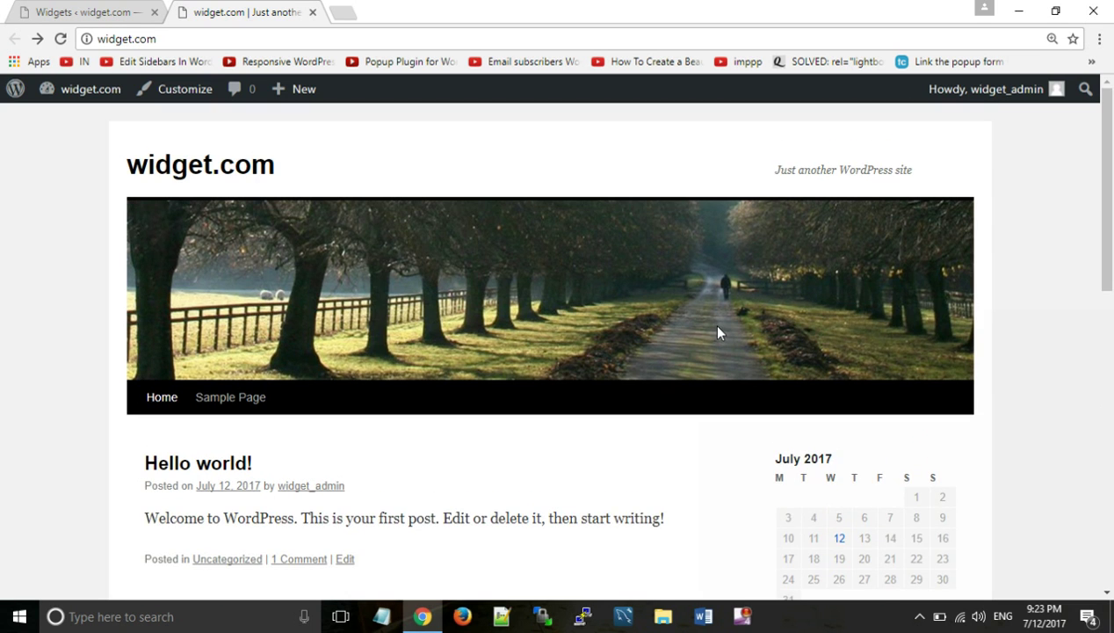
{"action": "scroll", "coordinate": [717, 333], "scroll_direction": "down", "scroll_amount": 5}
{"action": "scroll", "coordinate": [717, 332], "scroll_direction": "up", "scroll_amount": 5}
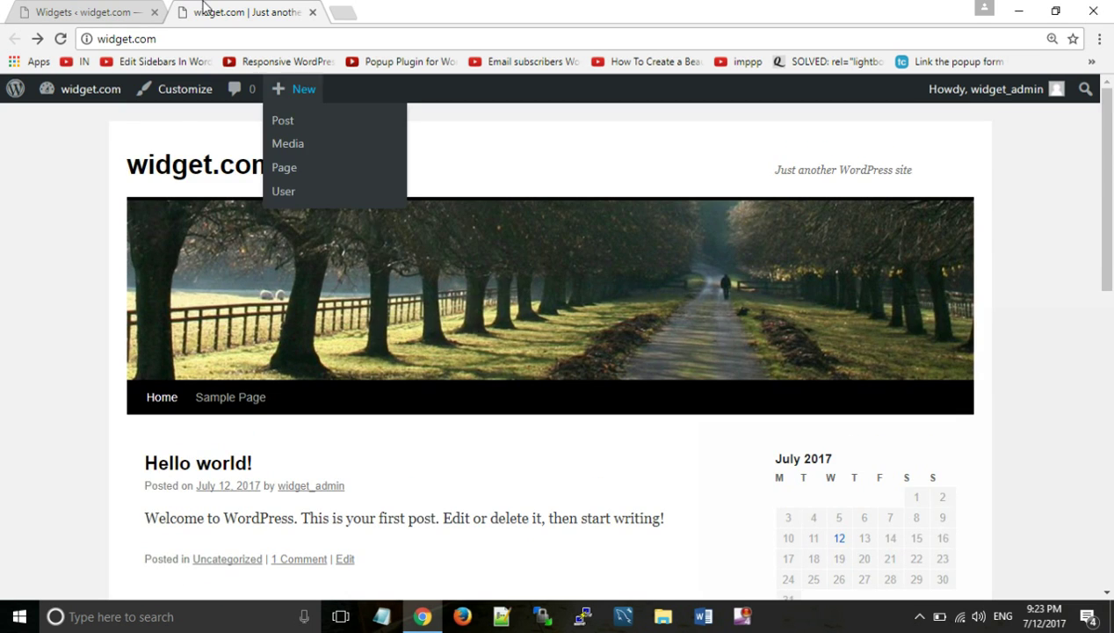
- Return to the Widgets page and add the Text widget to the Fourth Footer Widget Area
{"action": "left_click", "coordinate": [119, 12]}
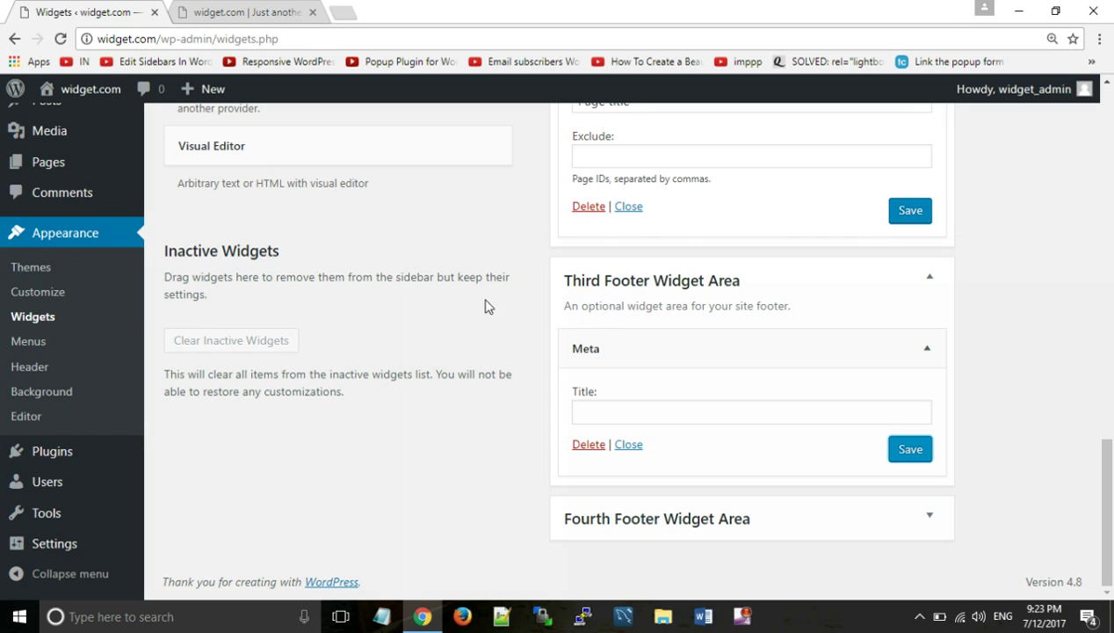
{"action": "scroll", "coordinate": [248, 309], "scroll_direction": "up", "scroll_amount": 3}
{"action": "left_click", "coordinate": [243, 261]}
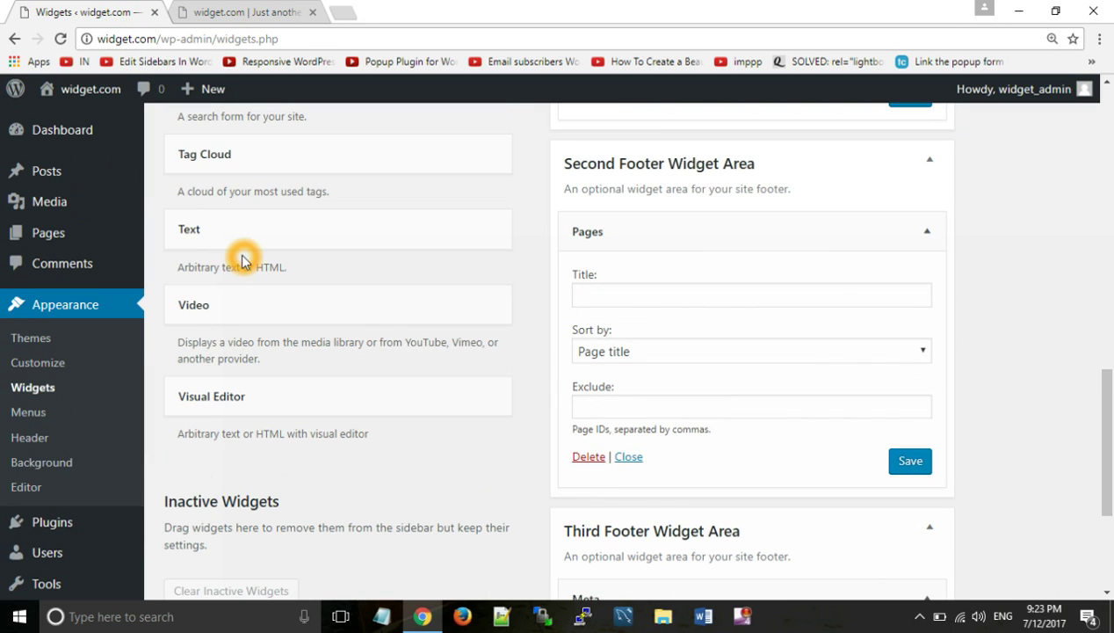
{"action": "scroll", "coordinate": [243, 261], "scroll_direction": "down", "scroll_amount": 1}
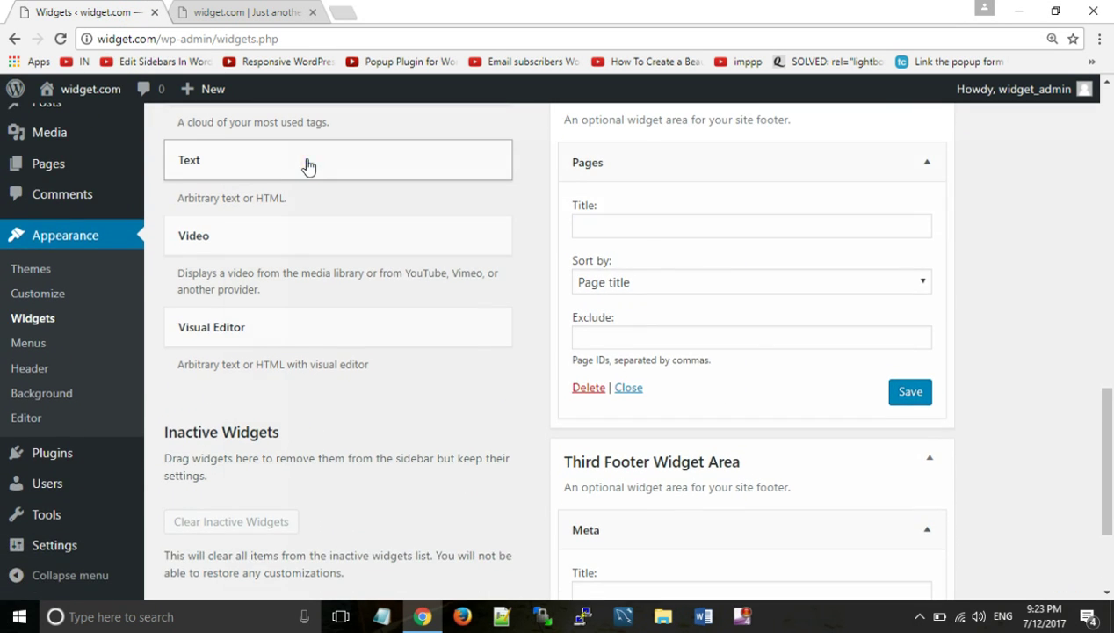
{"action": "left_click", "coordinate": [308, 162]}
{"action": "left_click", "coordinate": [311, 416]}
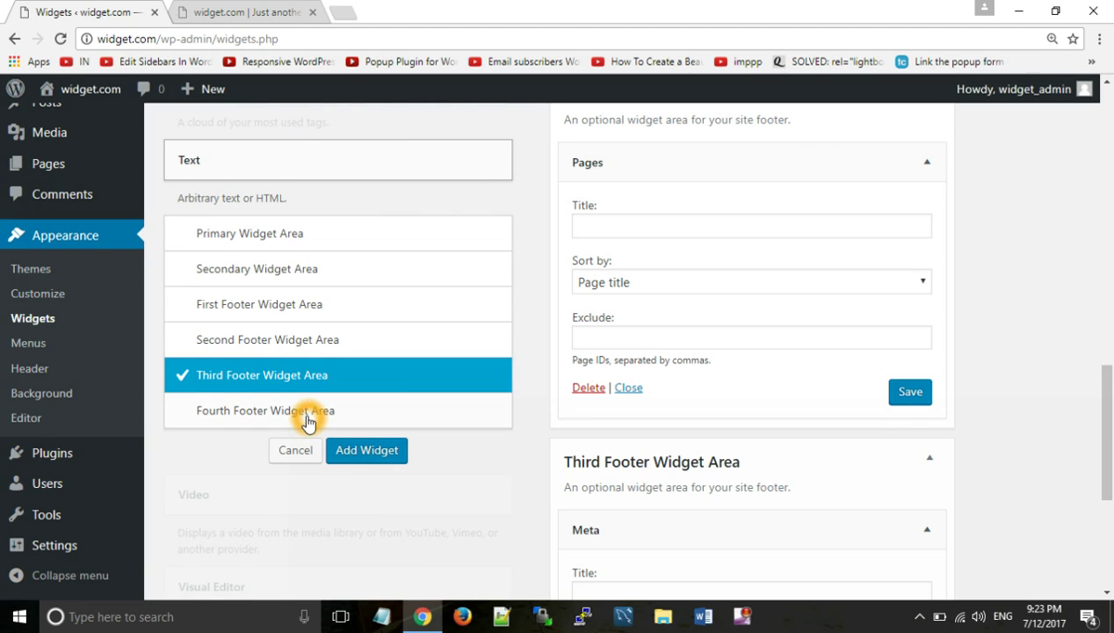
{"action": "left_click", "coordinate": [349, 463]}
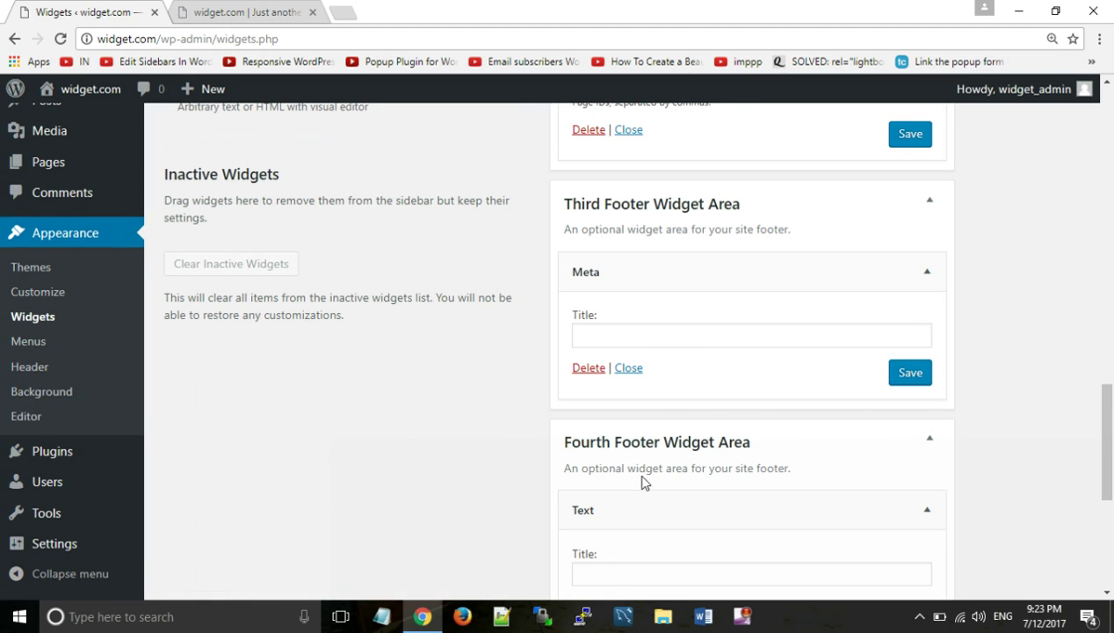
- Title the footer Text widget "Hello Friends", enter "I am going to show you widget management" as its content, and save it
{"action": "scroll", "coordinate": [600, 565], "scroll_direction": "down", "scroll_amount": 2}
{"action": "scroll", "coordinate": [601, 565], "scroll_direction": "down", "scroll_amount": 1}
{"action": "left_click", "coordinate": [638, 383]}
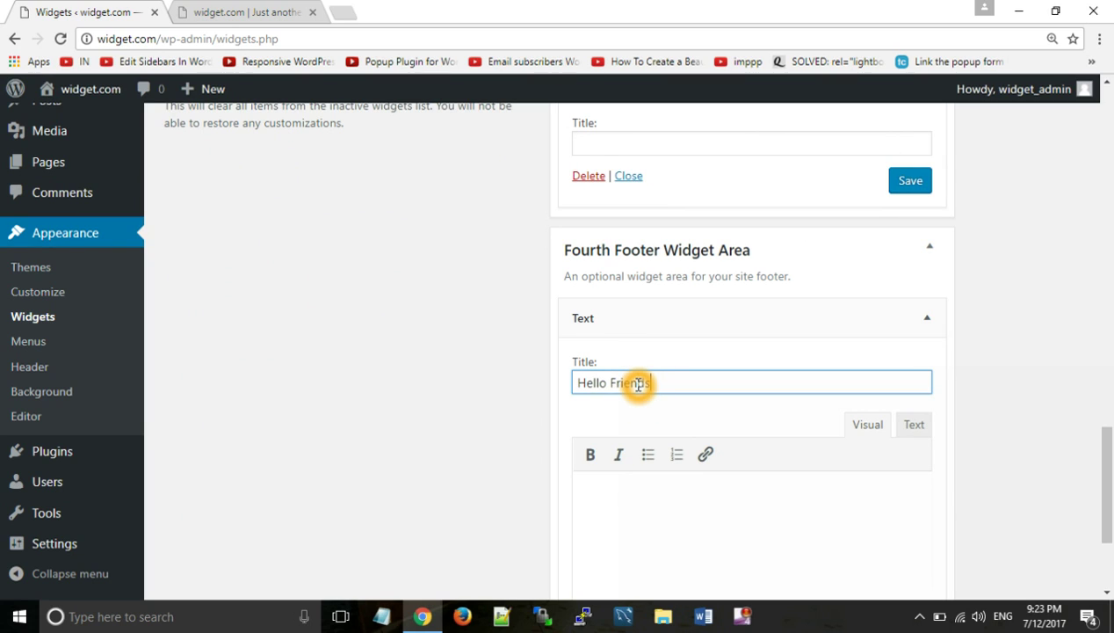
{"action": "left_click", "coordinate": [631, 499]}
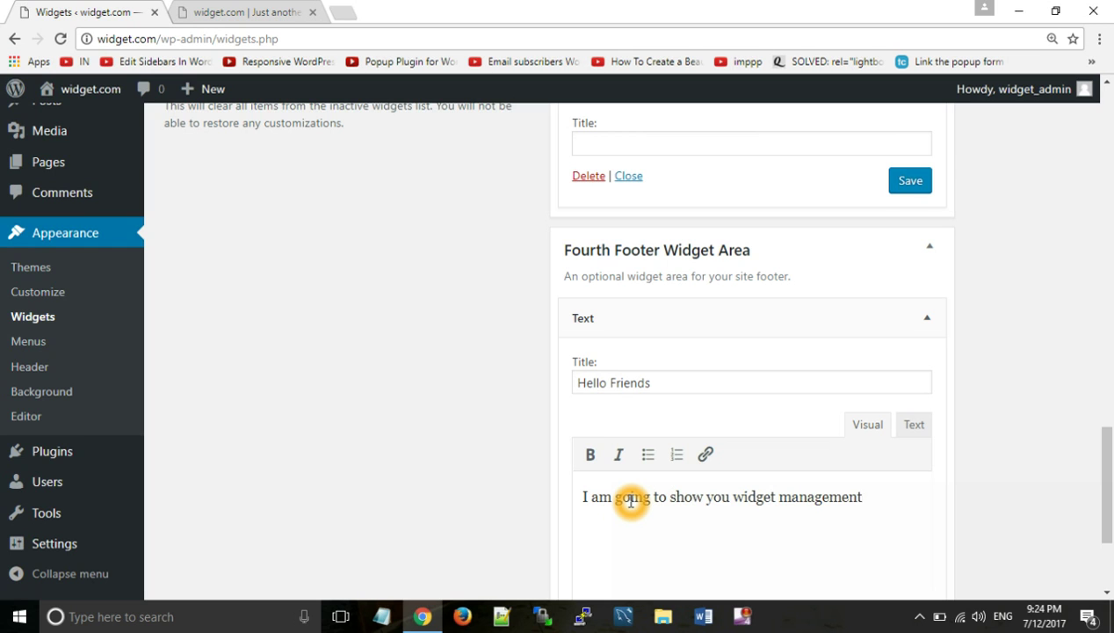
{"action": "scroll", "coordinate": [631, 500], "scroll_direction": "down", "scroll_amount": 2}
{"action": "left_click", "coordinate": [909, 543]}
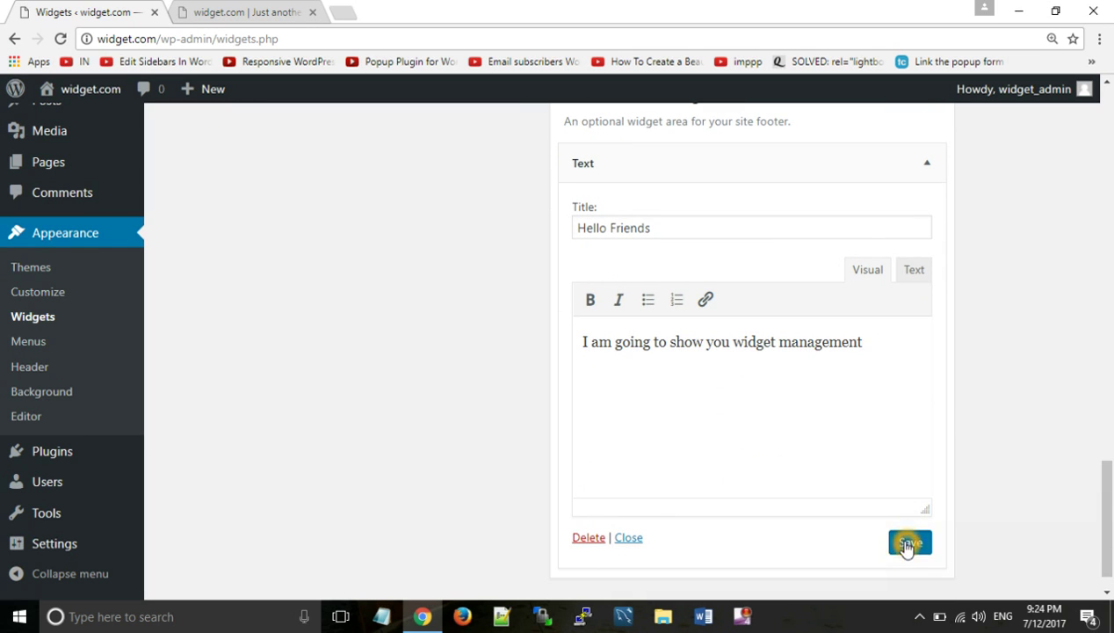
- Reload the front page and check the Text widget alongside the other footer widgets
{"action": "left_click", "coordinate": [207, 12]}
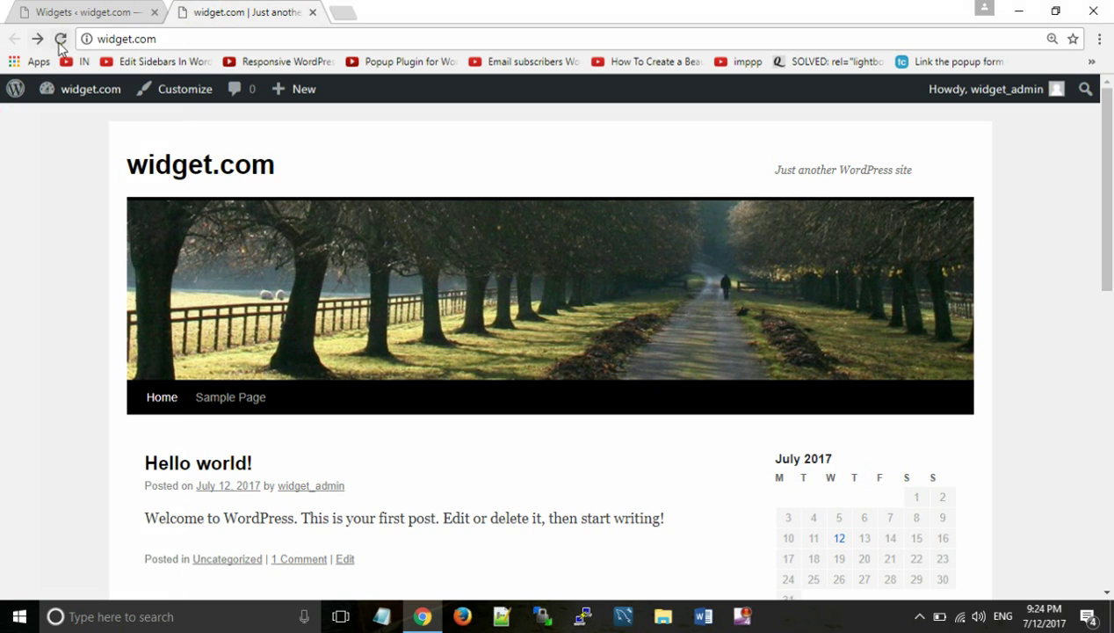
{"action": "left_click", "coordinate": [61, 40]}
{"action": "scroll", "coordinate": [330, 275], "scroll_direction": "down", "scroll_amount": 6}
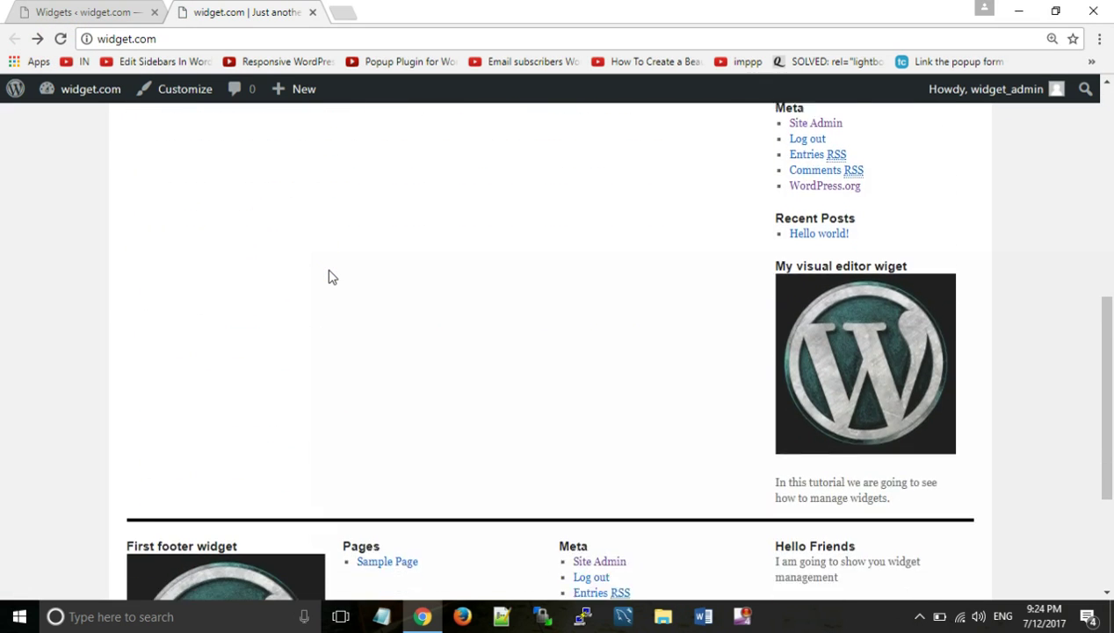
{"action": "scroll", "coordinate": [330, 278], "scroll_direction": "down", "scroll_amount": 3}
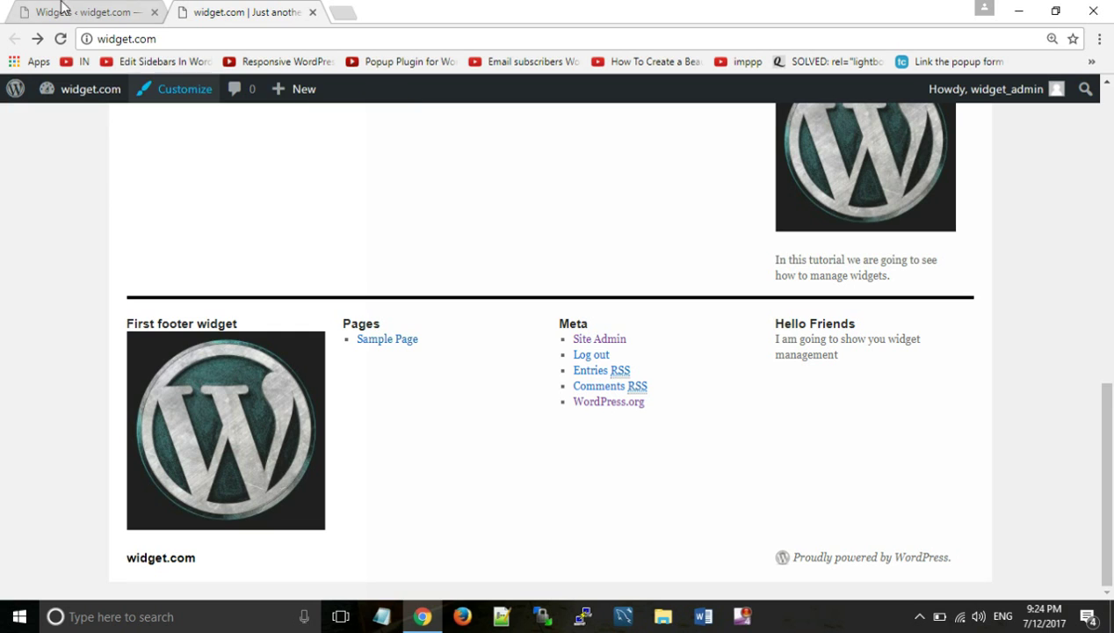
{"action": "left_click", "coordinate": [749, 483]}
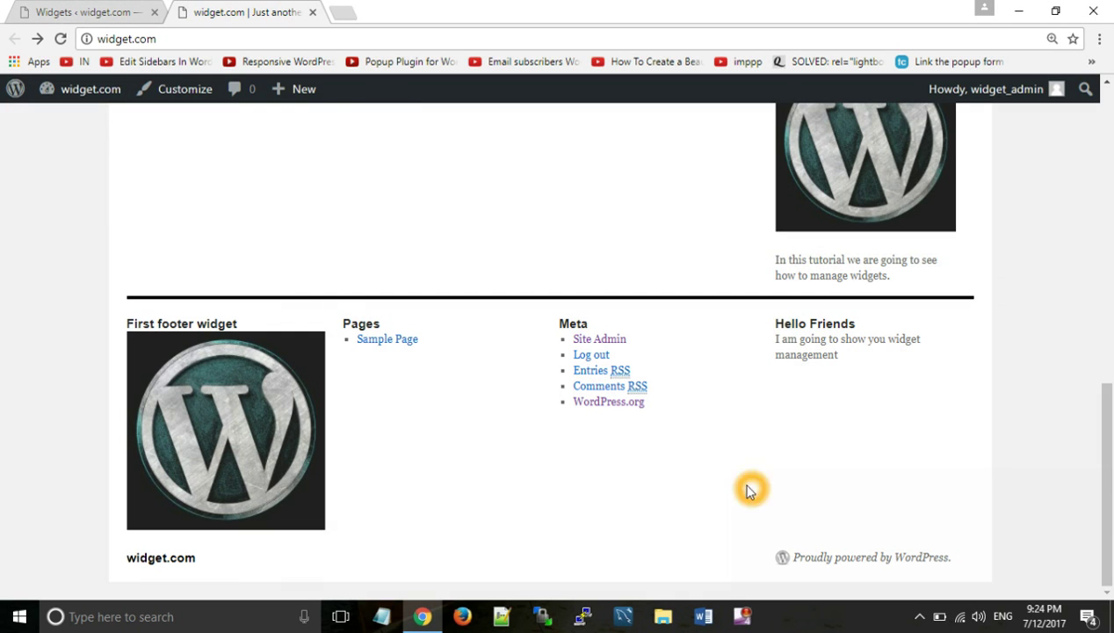
{"action": "left_click", "coordinate": [682, 454]}
{"action": "scroll", "coordinate": [684, 455], "scroll_direction": "up", "scroll_amount": 5}
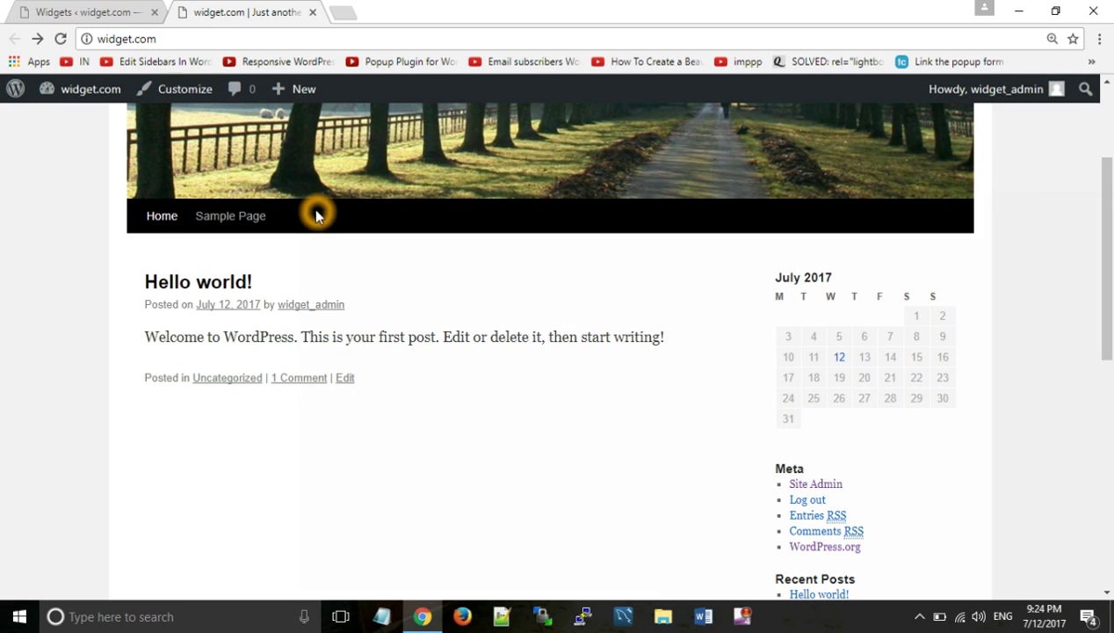
- Go back to the Widgets page, look through the available widgets and add the Calendar widget to the Secondary Widget Area
{"action": "left_click", "coordinate": [49, 11]}
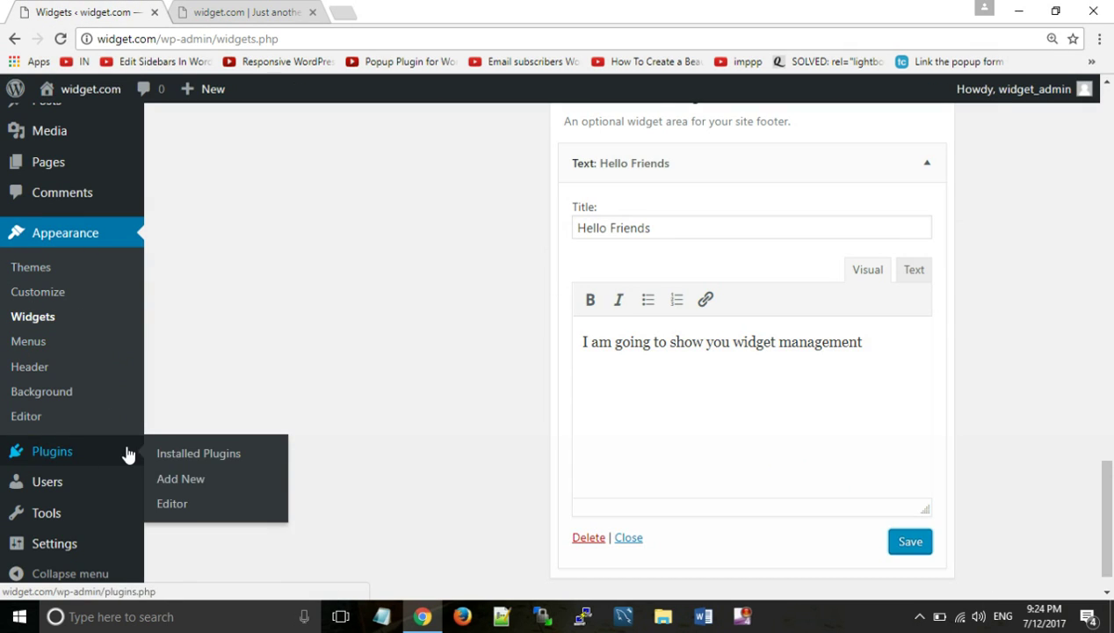
{"action": "scroll", "coordinate": [314, 340], "scroll_direction": "up", "scroll_amount": 10}
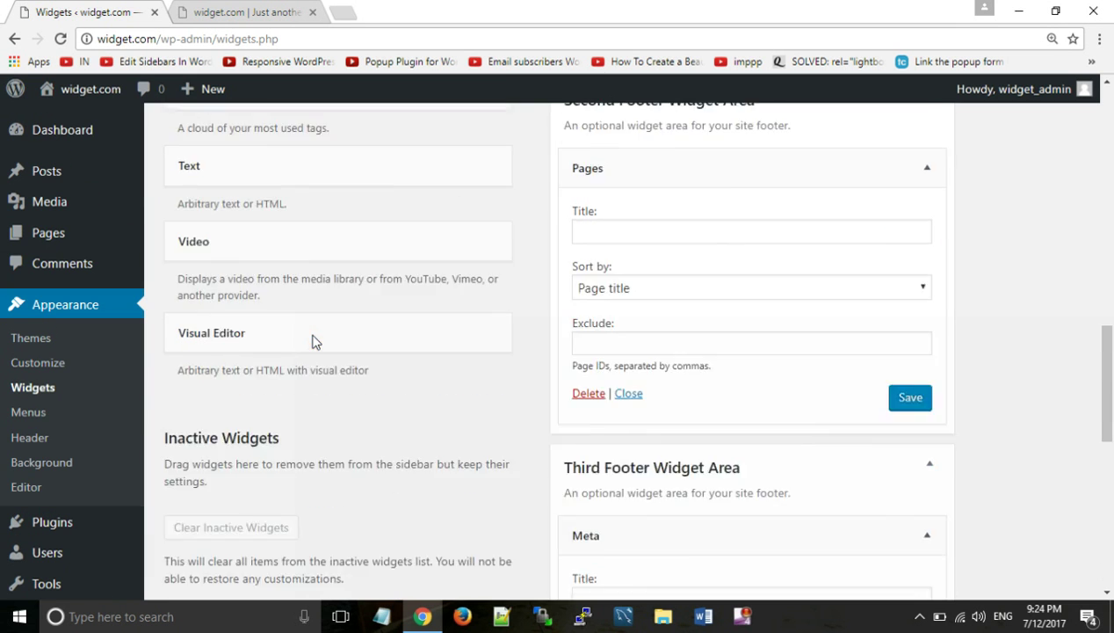
{"action": "scroll", "coordinate": [313, 340], "scroll_direction": "up", "scroll_amount": 10}
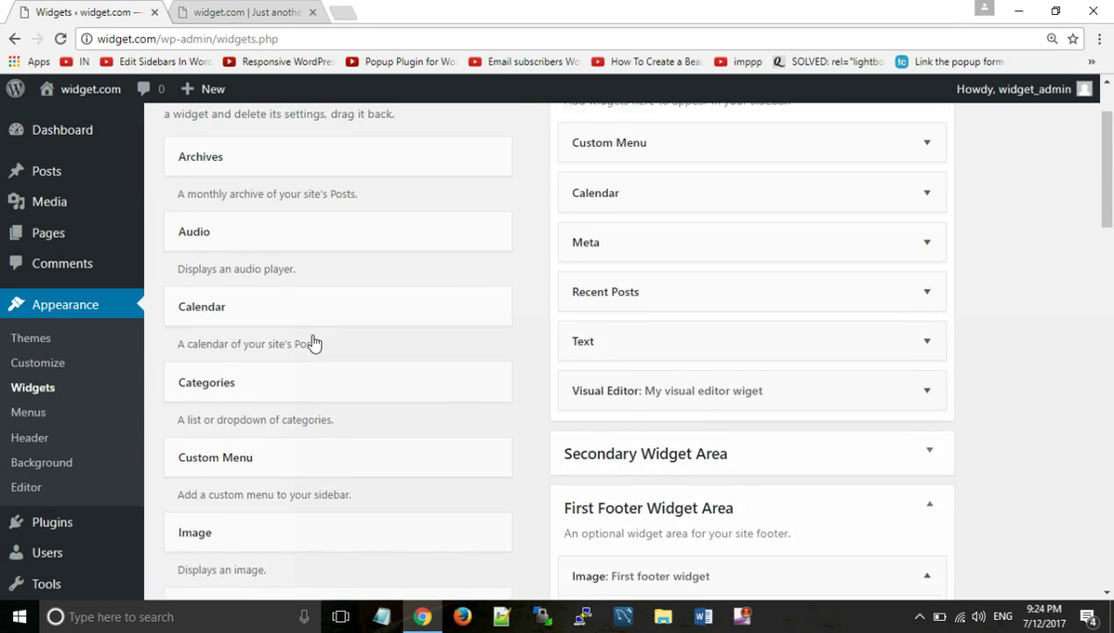
{"action": "scroll", "coordinate": [313, 340], "scroll_direction": "down", "scroll_amount": 10}
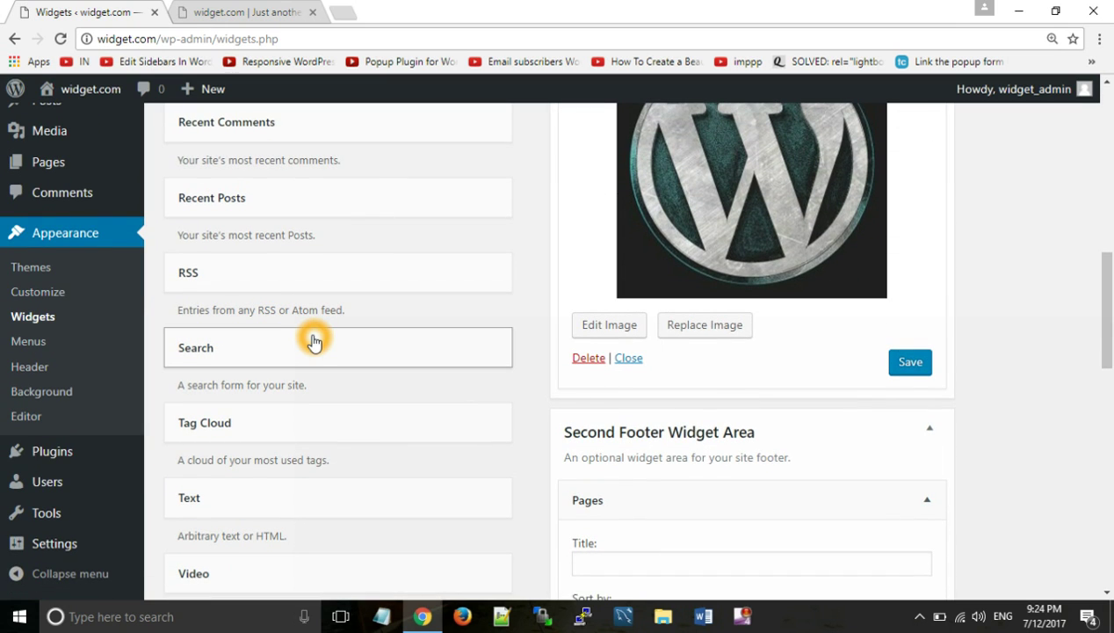
{"action": "scroll", "coordinate": [313, 341], "scroll_direction": "up", "scroll_amount": 10}
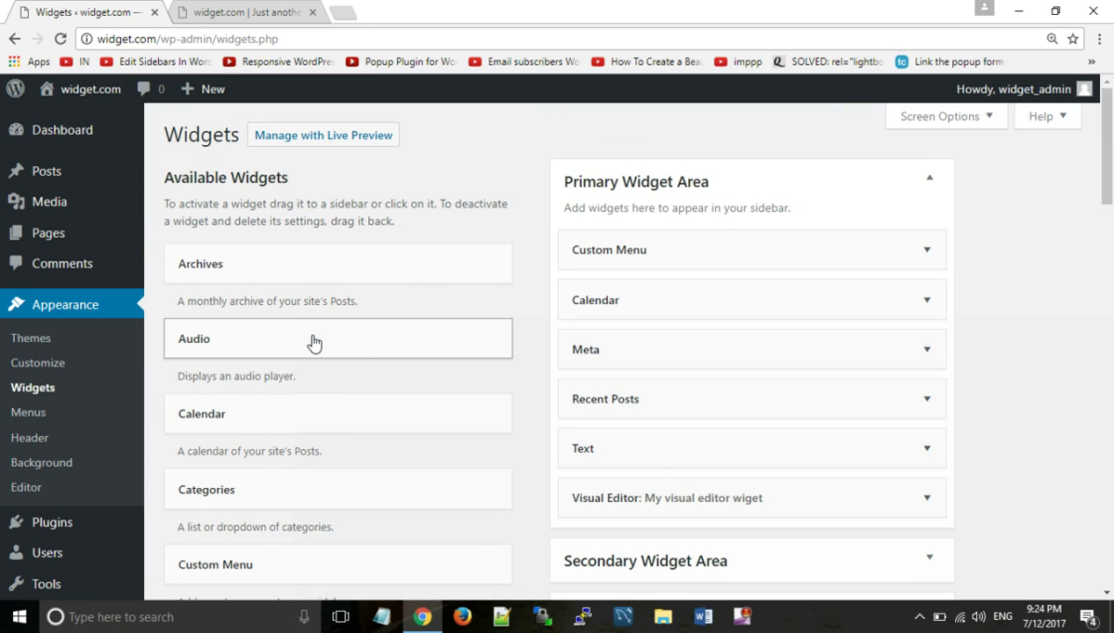
{"action": "left_click", "coordinate": [652, 466]}
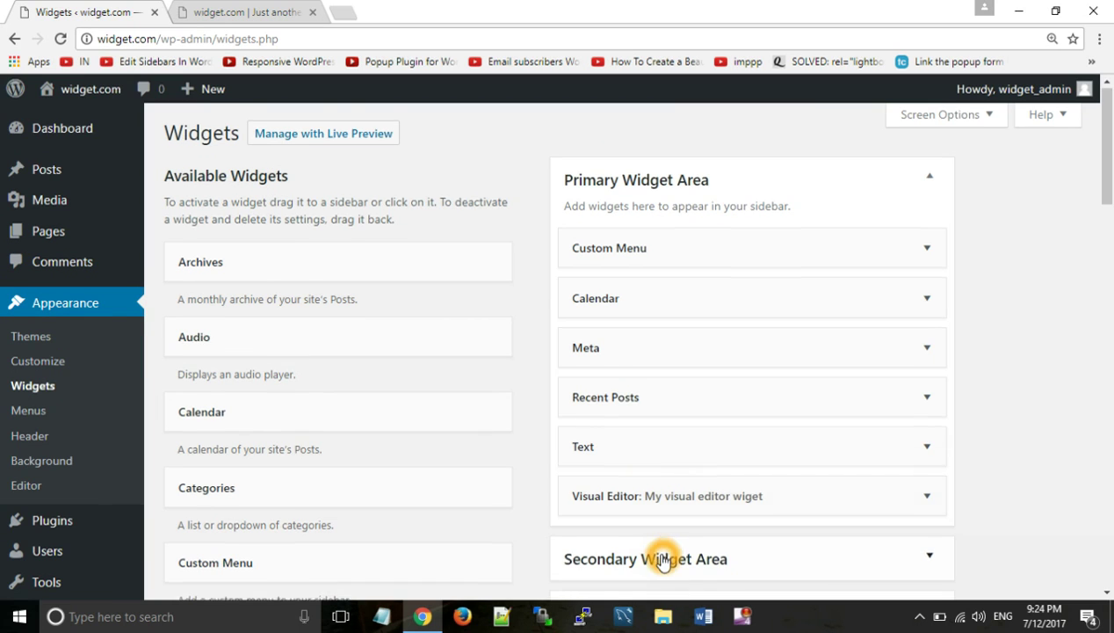
{"action": "scroll", "coordinate": [659, 556], "scroll_direction": "down", "scroll_amount": 2}
{"action": "left_click_drag", "start_coordinate": [479, 374], "coordinate": [342, 371]}
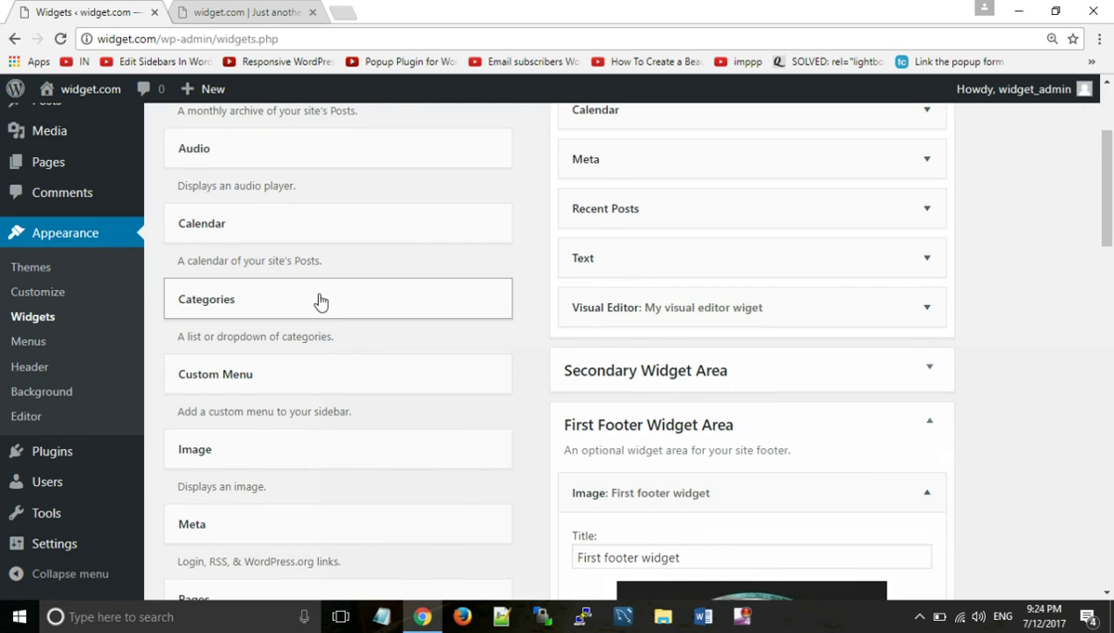
{"action": "left_click_drag", "start_coordinate": [324, 224], "coordinate": [719, 500]}
- Reload the front page and check the added Calendar widget below the visual editor widget in the sidebar
{"action": "left_click", "coordinate": [193, 12]}
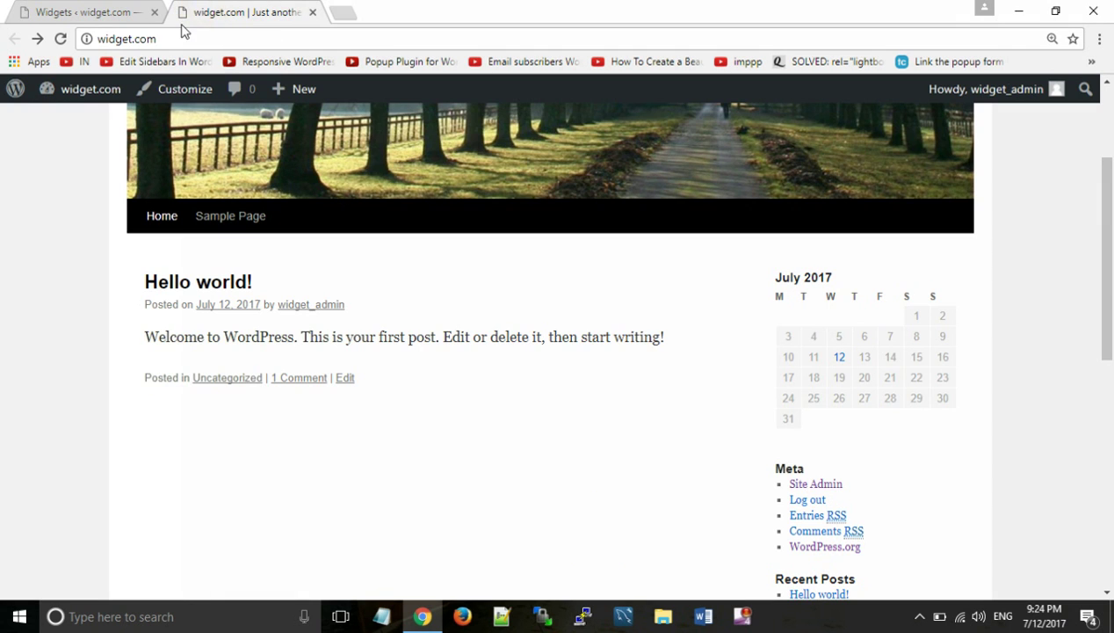
{"action": "left_click", "coordinate": [61, 39]}
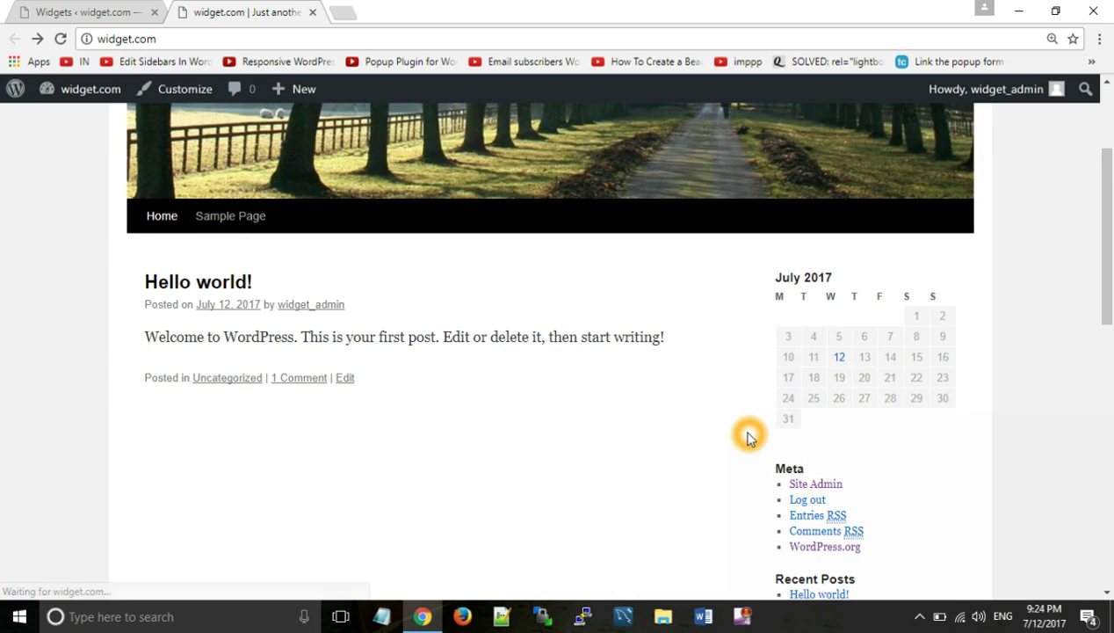
{"action": "scroll", "coordinate": [747, 437], "scroll_direction": "down", "scroll_amount": 4}
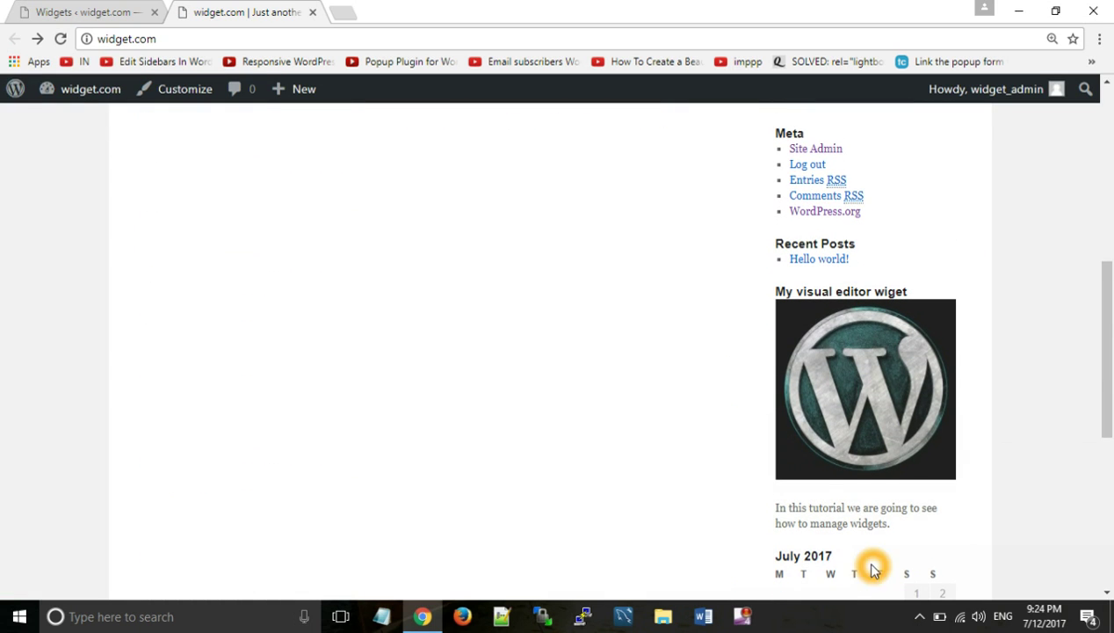
{"action": "scroll", "coordinate": [870, 566], "scroll_direction": "down", "scroll_amount": 2}
{"action": "scroll", "coordinate": [884, 552], "scroll_direction": "down", "scroll_amount": 2}
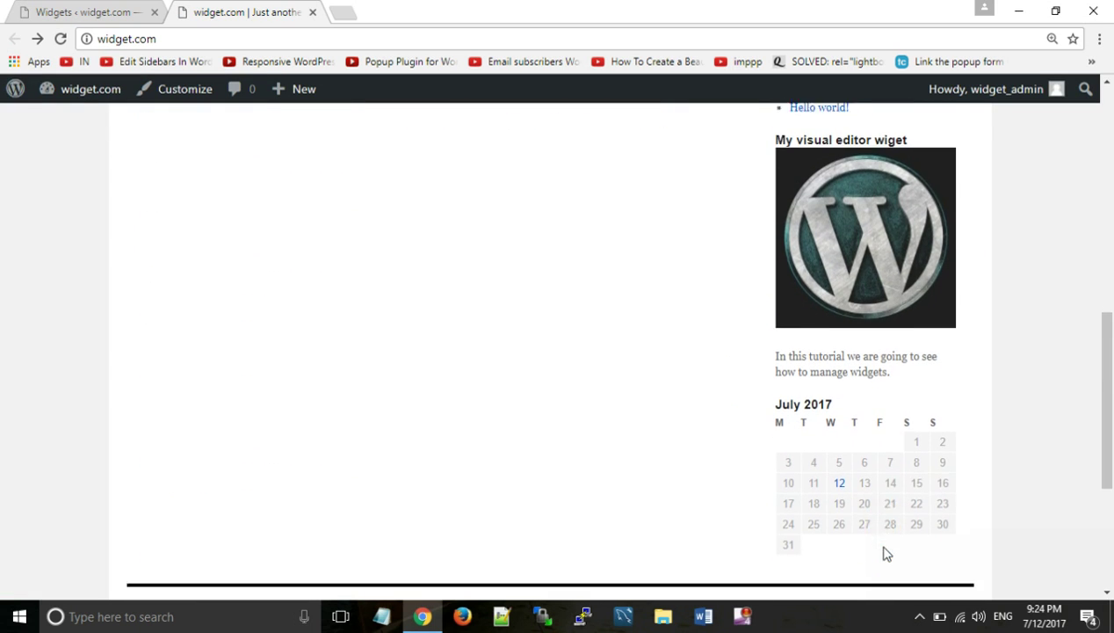
{"action": "left_click", "coordinate": [726, 260]}
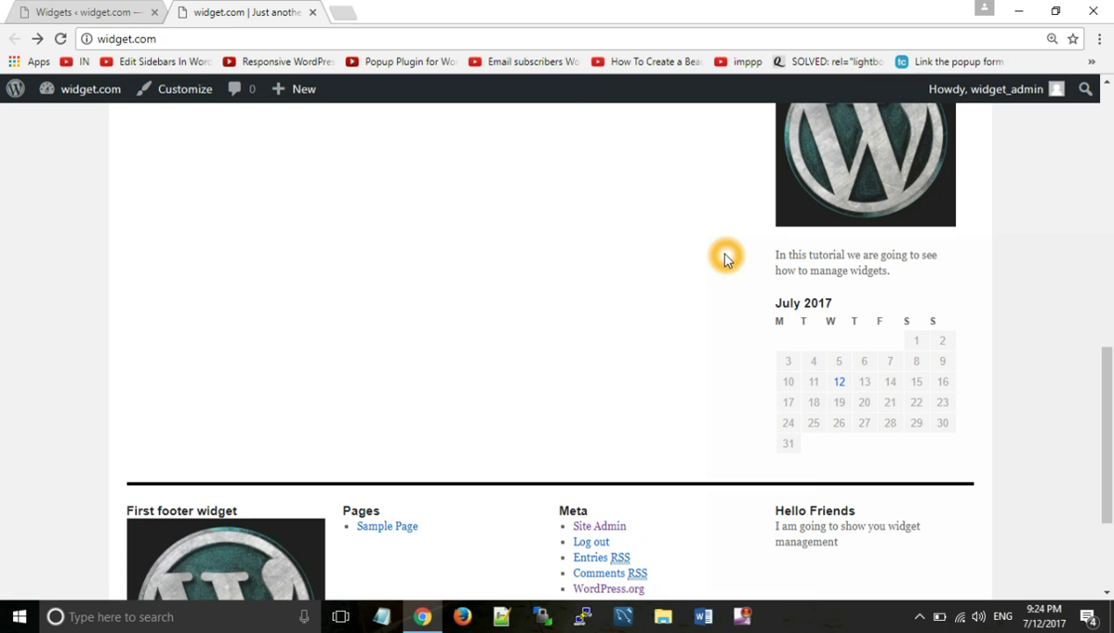
{"action": "left_click", "coordinate": [818, 249]}
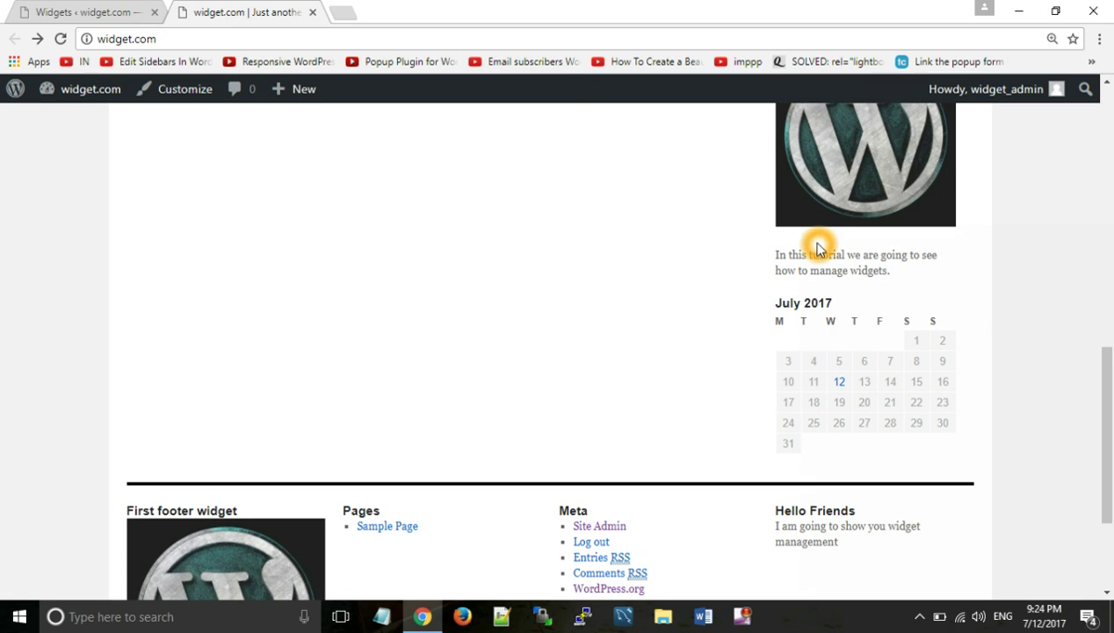
{"action": "scroll", "coordinate": [808, 246], "scroll_direction": "up", "scroll_amount": 1}
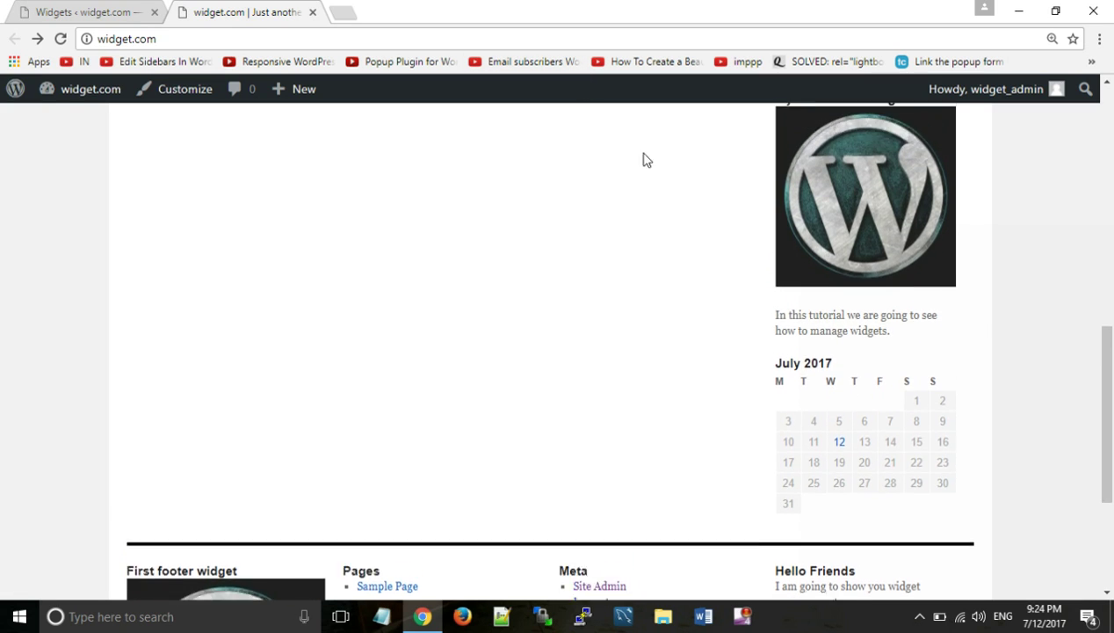
- Return to the Widgets page and review the Calendar widget's placement in the Secondary Widget Area
{"action": "left_click", "coordinate": [35, 9]}
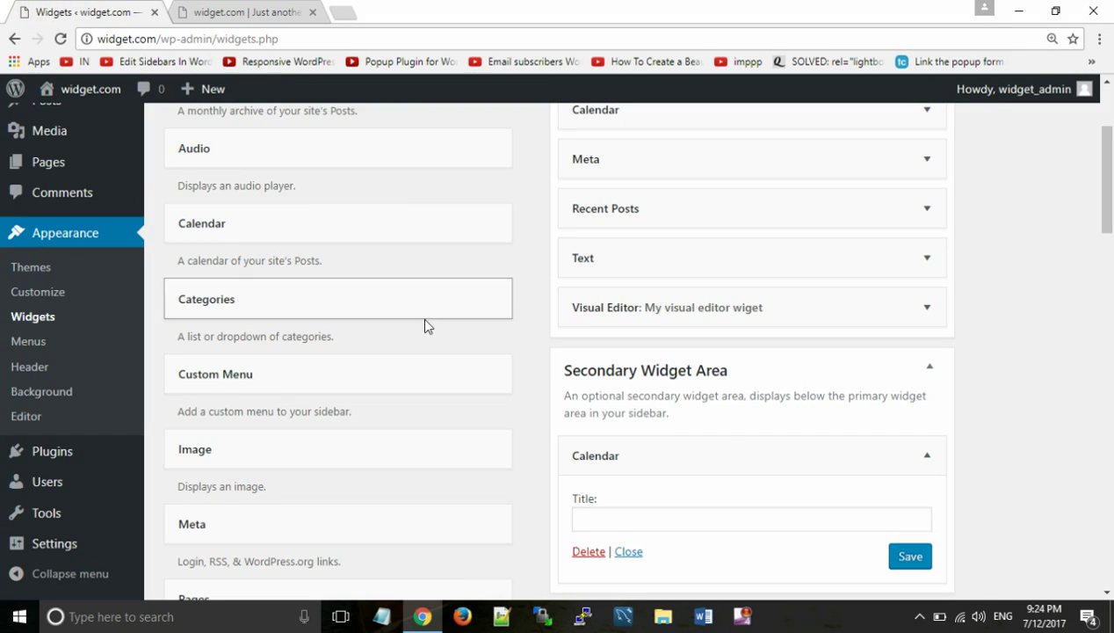
{"action": "left_click", "coordinate": [585, 376]}
{"action": "left_click", "coordinate": [688, 377]}
{"action": "left_click", "coordinate": [349, 267]}
{"action": "left_click", "coordinate": [653, 370]}
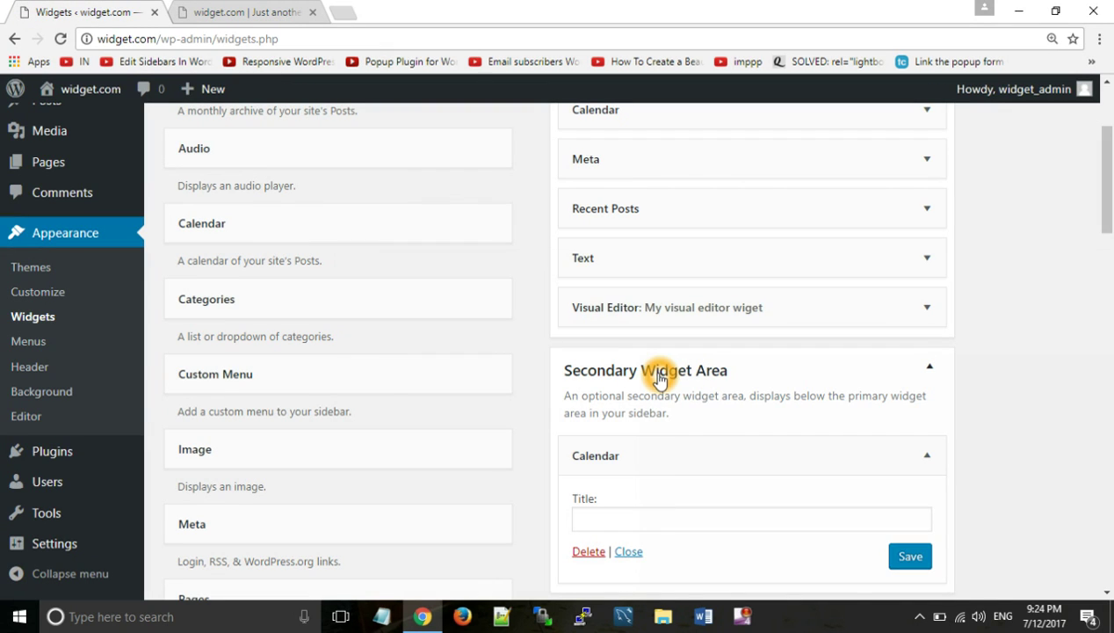
{"action": "left_click", "coordinate": [651, 334]}
{"action": "scroll", "coordinate": [651, 341], "scroll_direction": "up", "scroll_amount": 2}
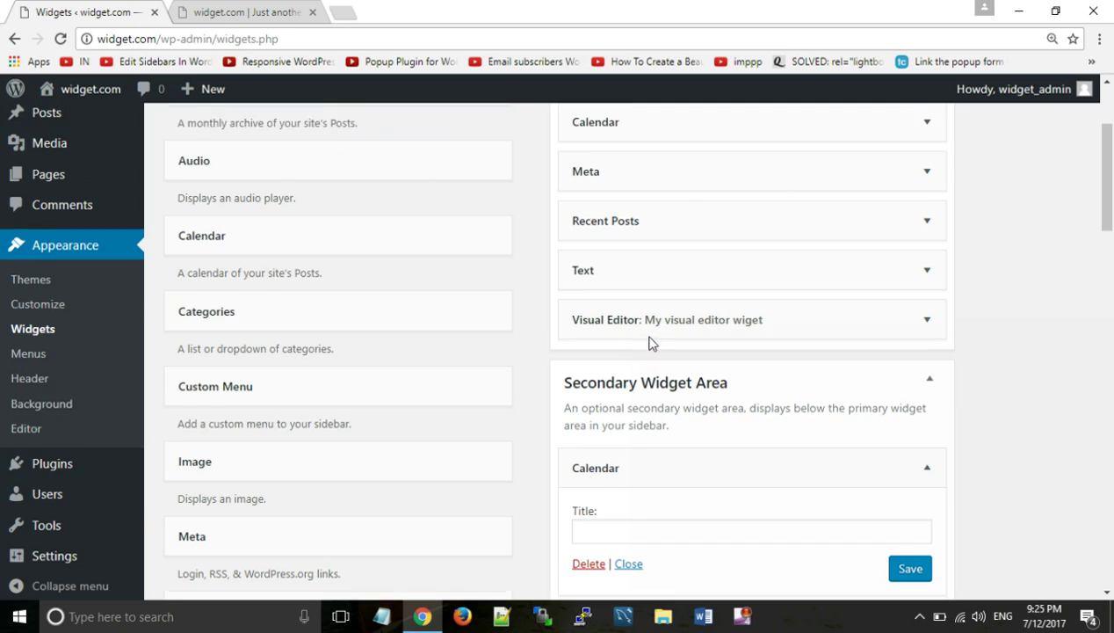
- Review the sidebar and footer widgets on the front page once more
{"action": "left_click", "coordinate": [246, 9]}
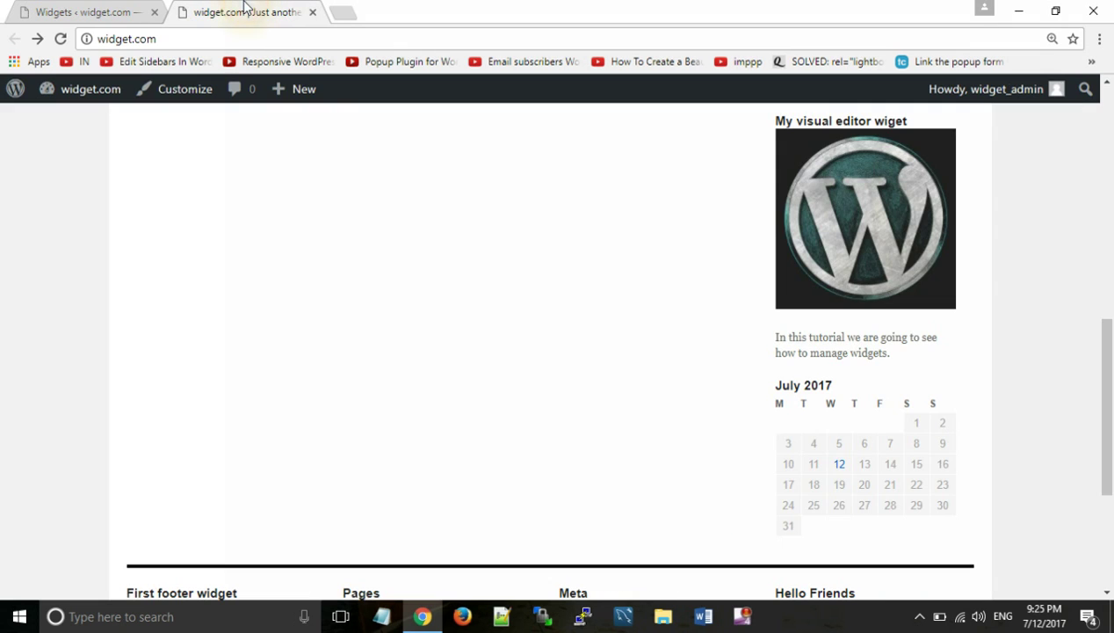
{"action": "scroll", "coordinate": [828, 398], "scroll_direction": "down", "scroll_amount": 3}
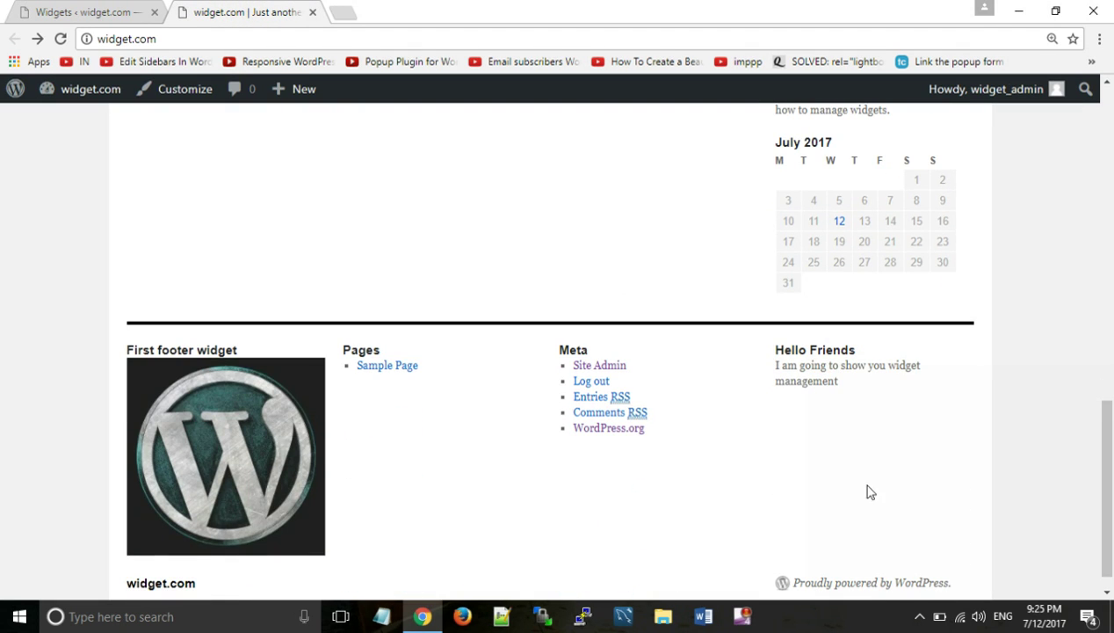
{"action": "scroll", "coordinate": [859, 517], "scroll_direction": "up", "scroll_amount": 5}
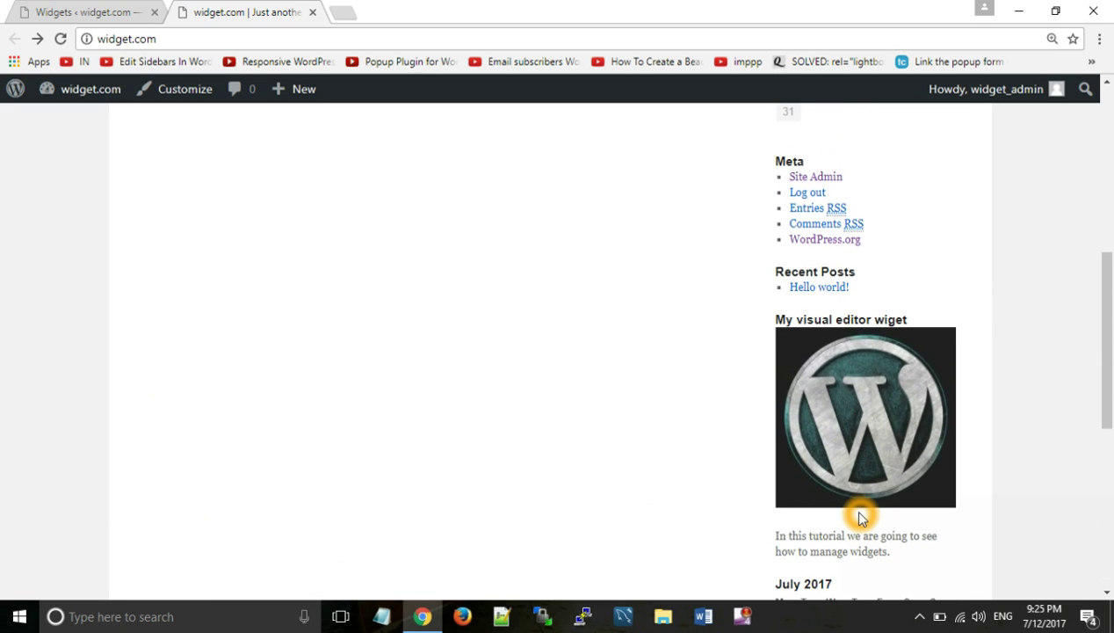
{"action": "scroll", "coordinate": [859, 517], "scroll_direction": "up", "scroll_amount": 5}
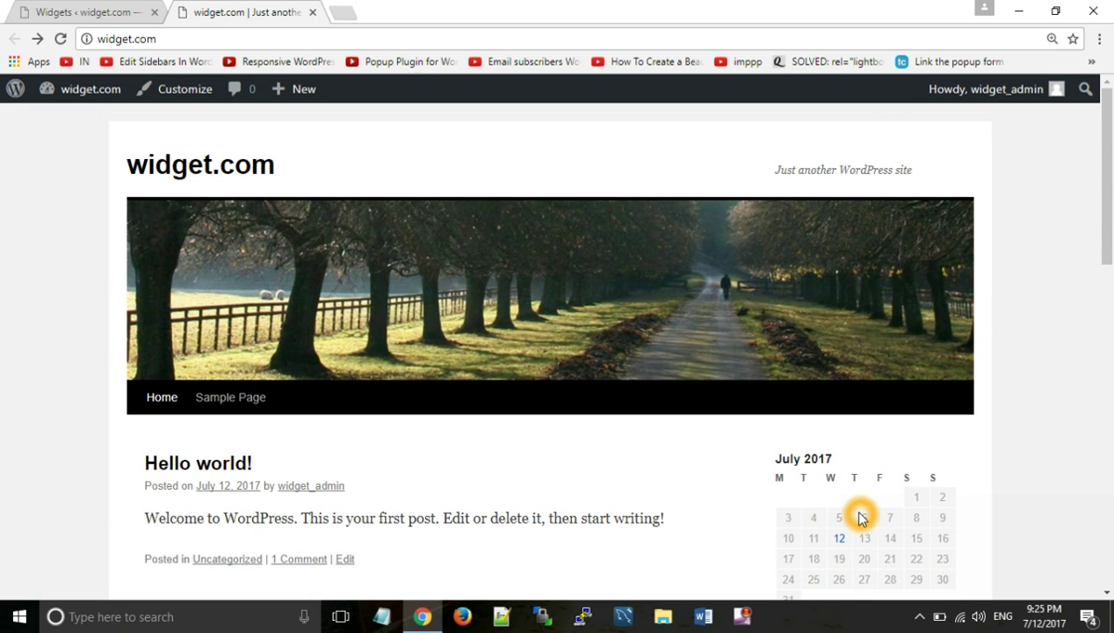